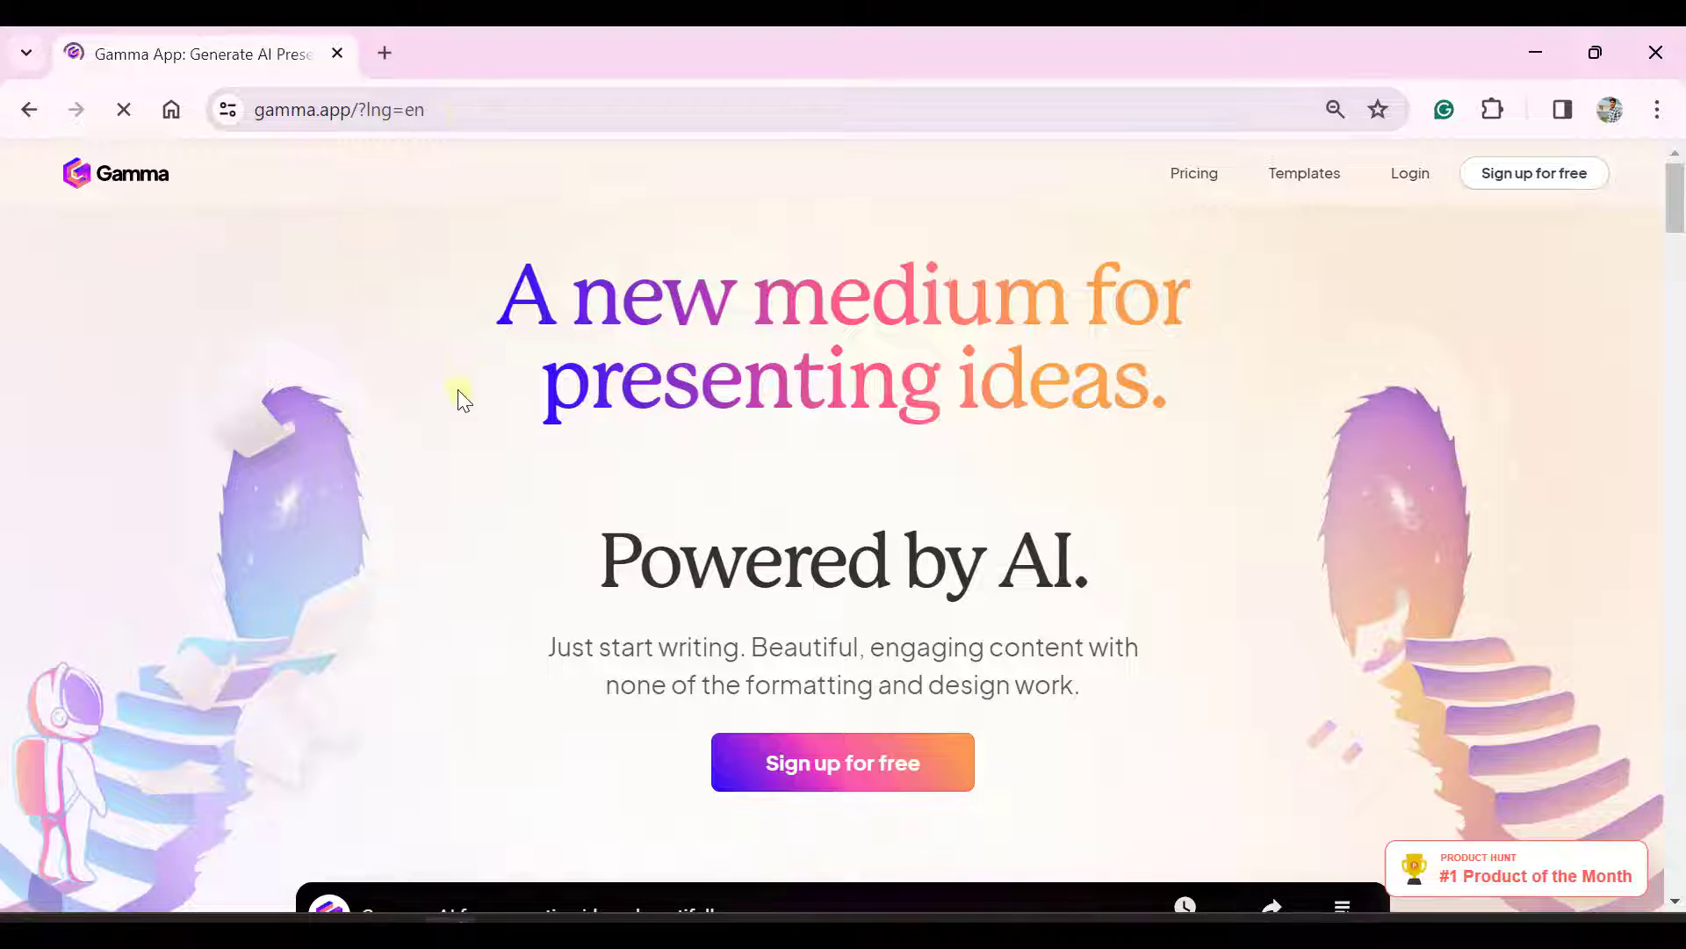
Step: Look through the Gamma homepage's feature sections on AI generation, live presenting and embedded media
scroll(452, 473, "down", 1)
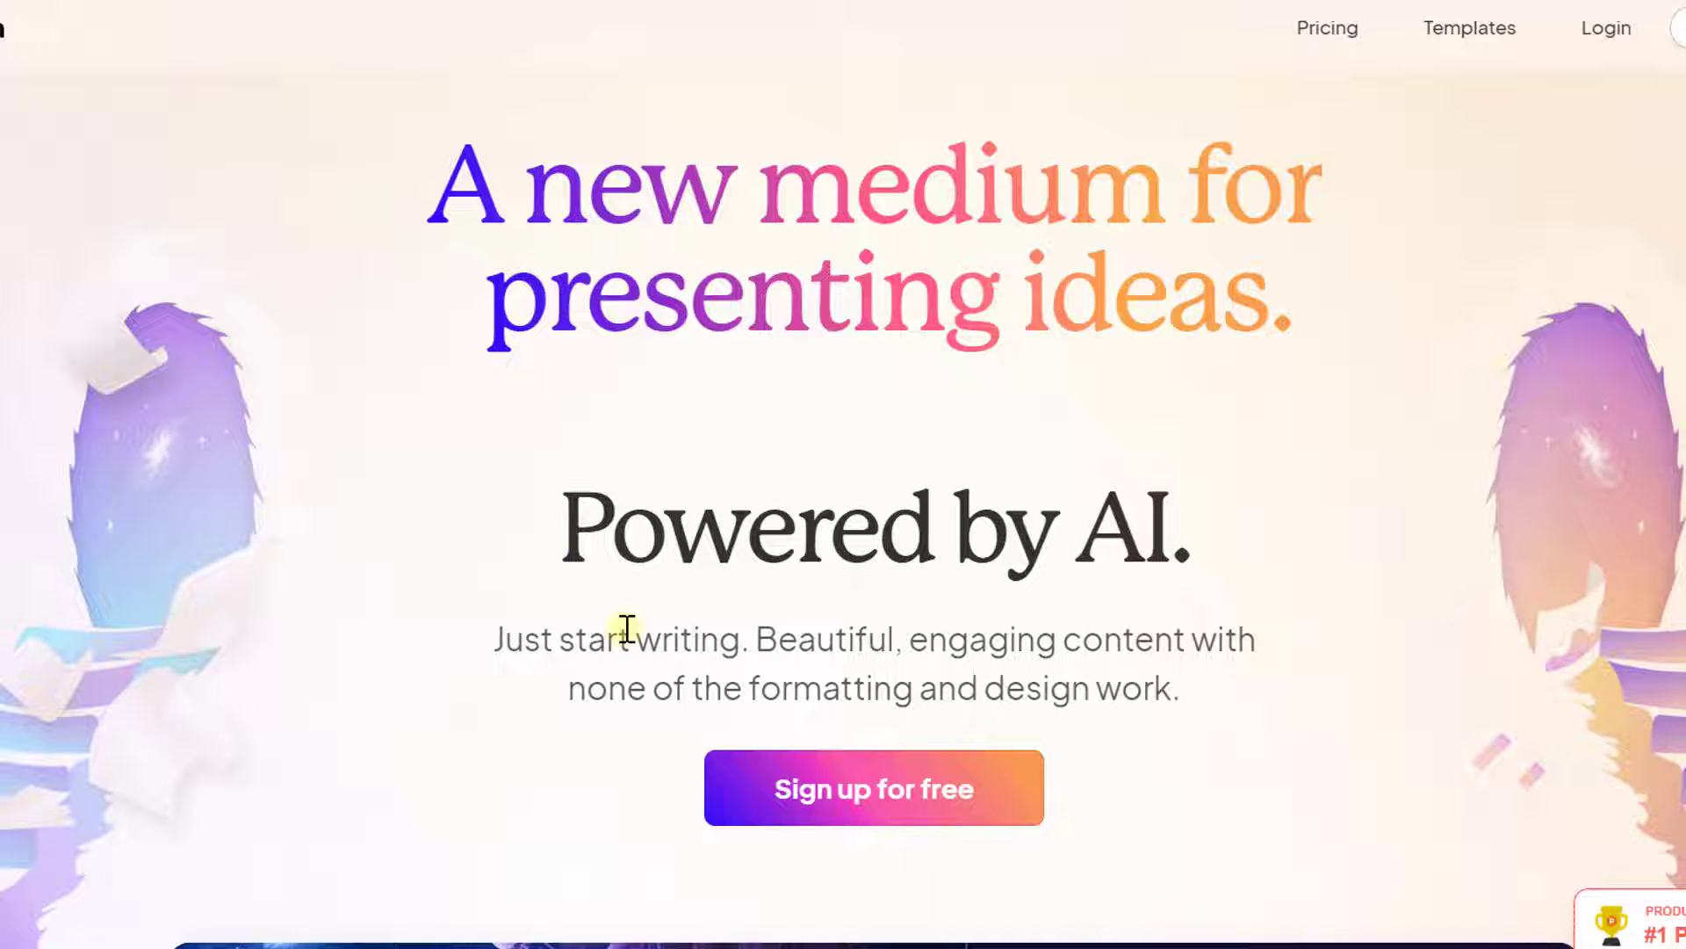
scroll(302, 837, "down", 5)
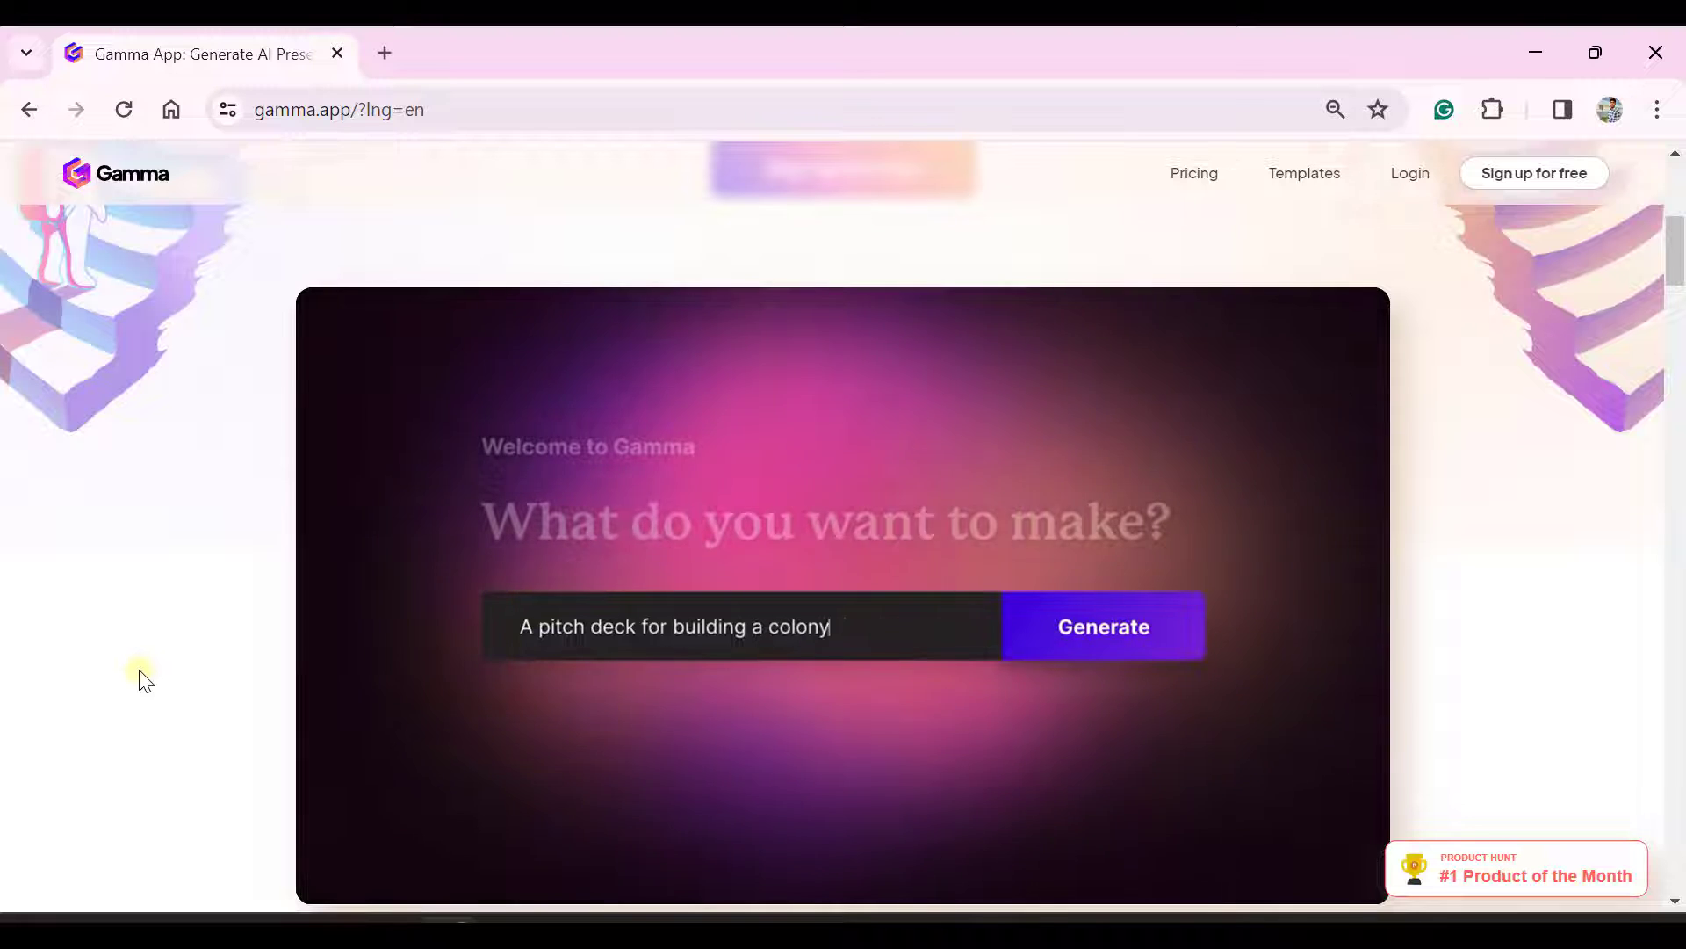
scroll(140, 676, "down", 1)
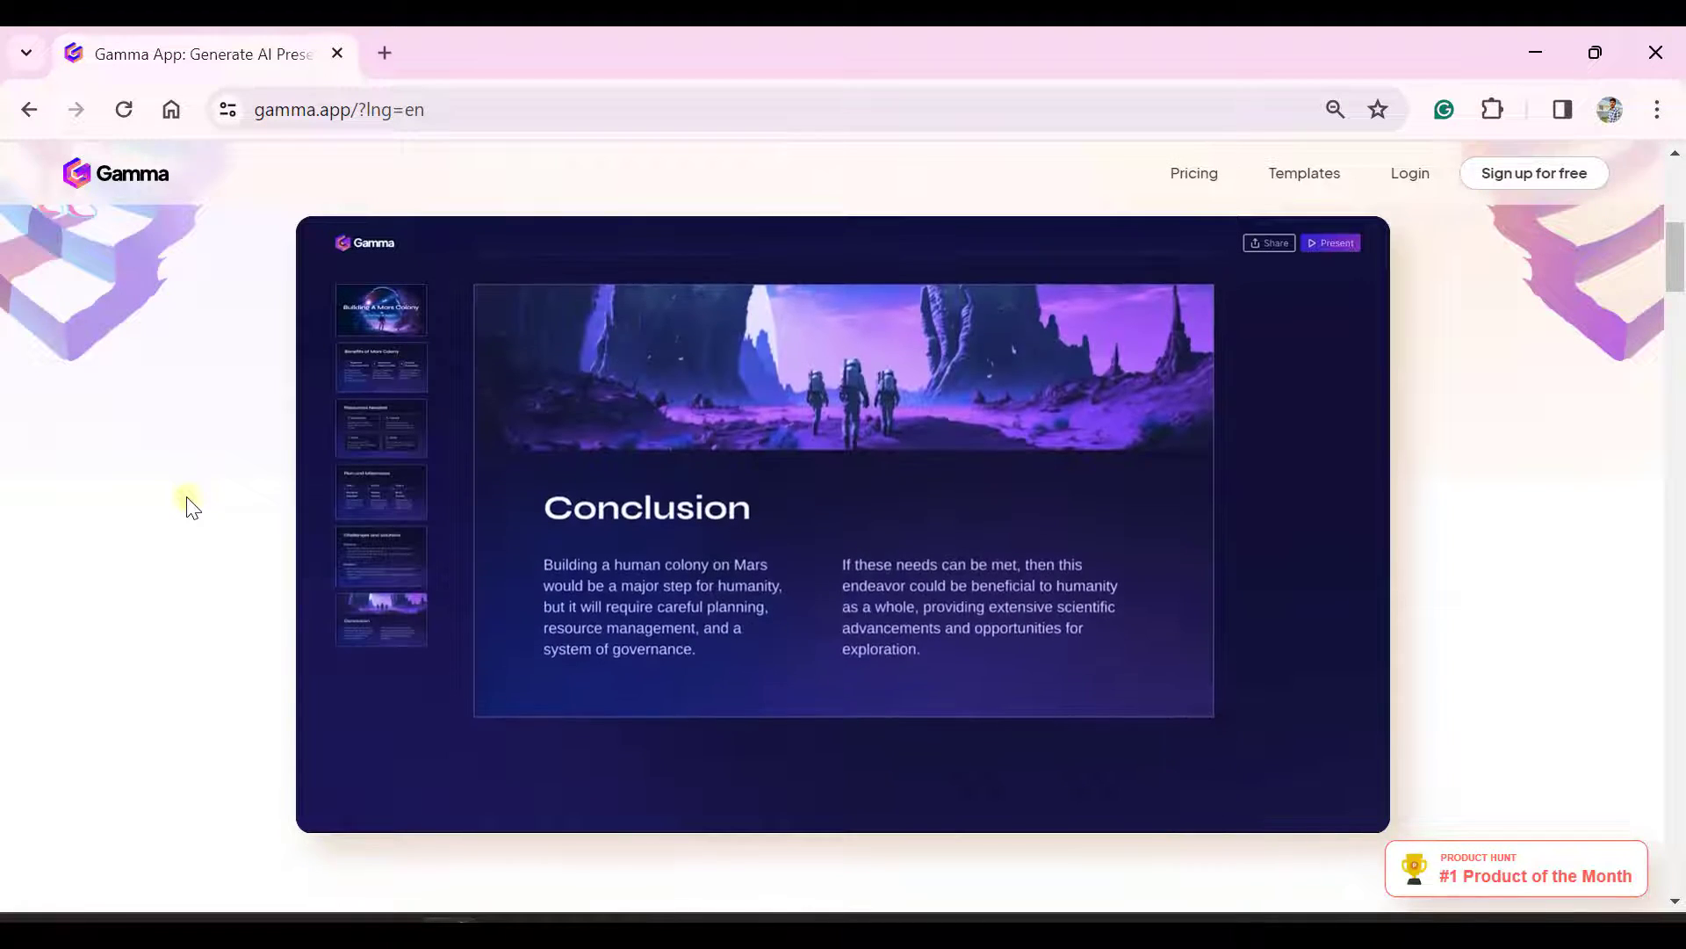
scroll(190, 505, "down", 10)
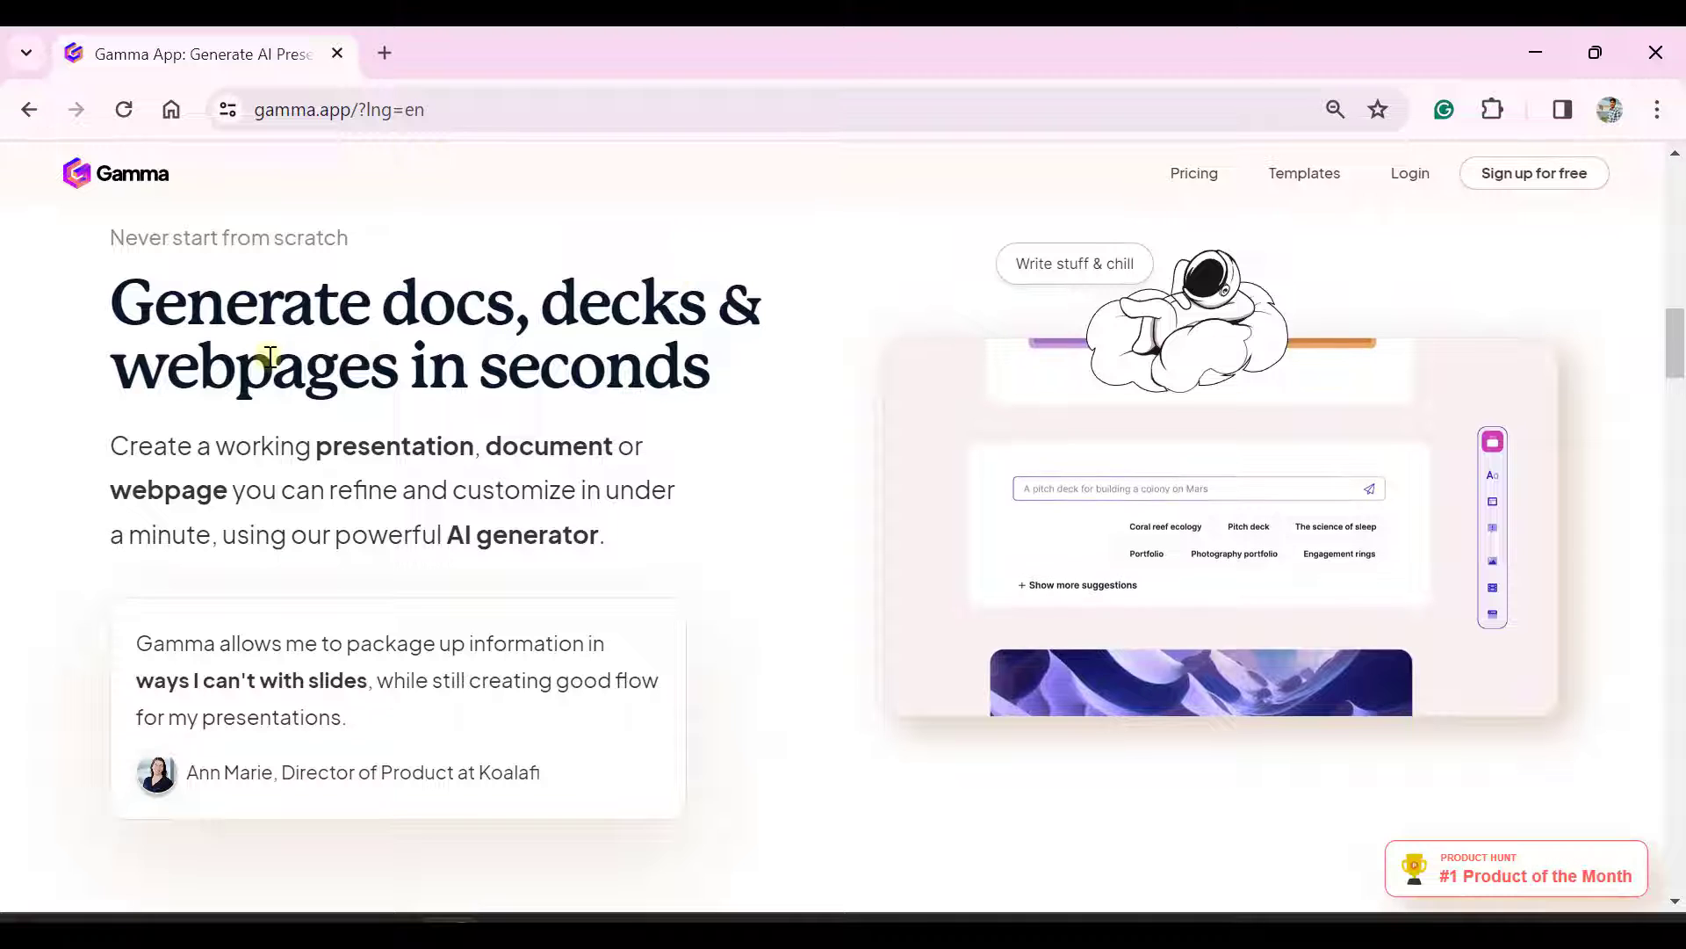
scroll(180, 518, "down", 1)
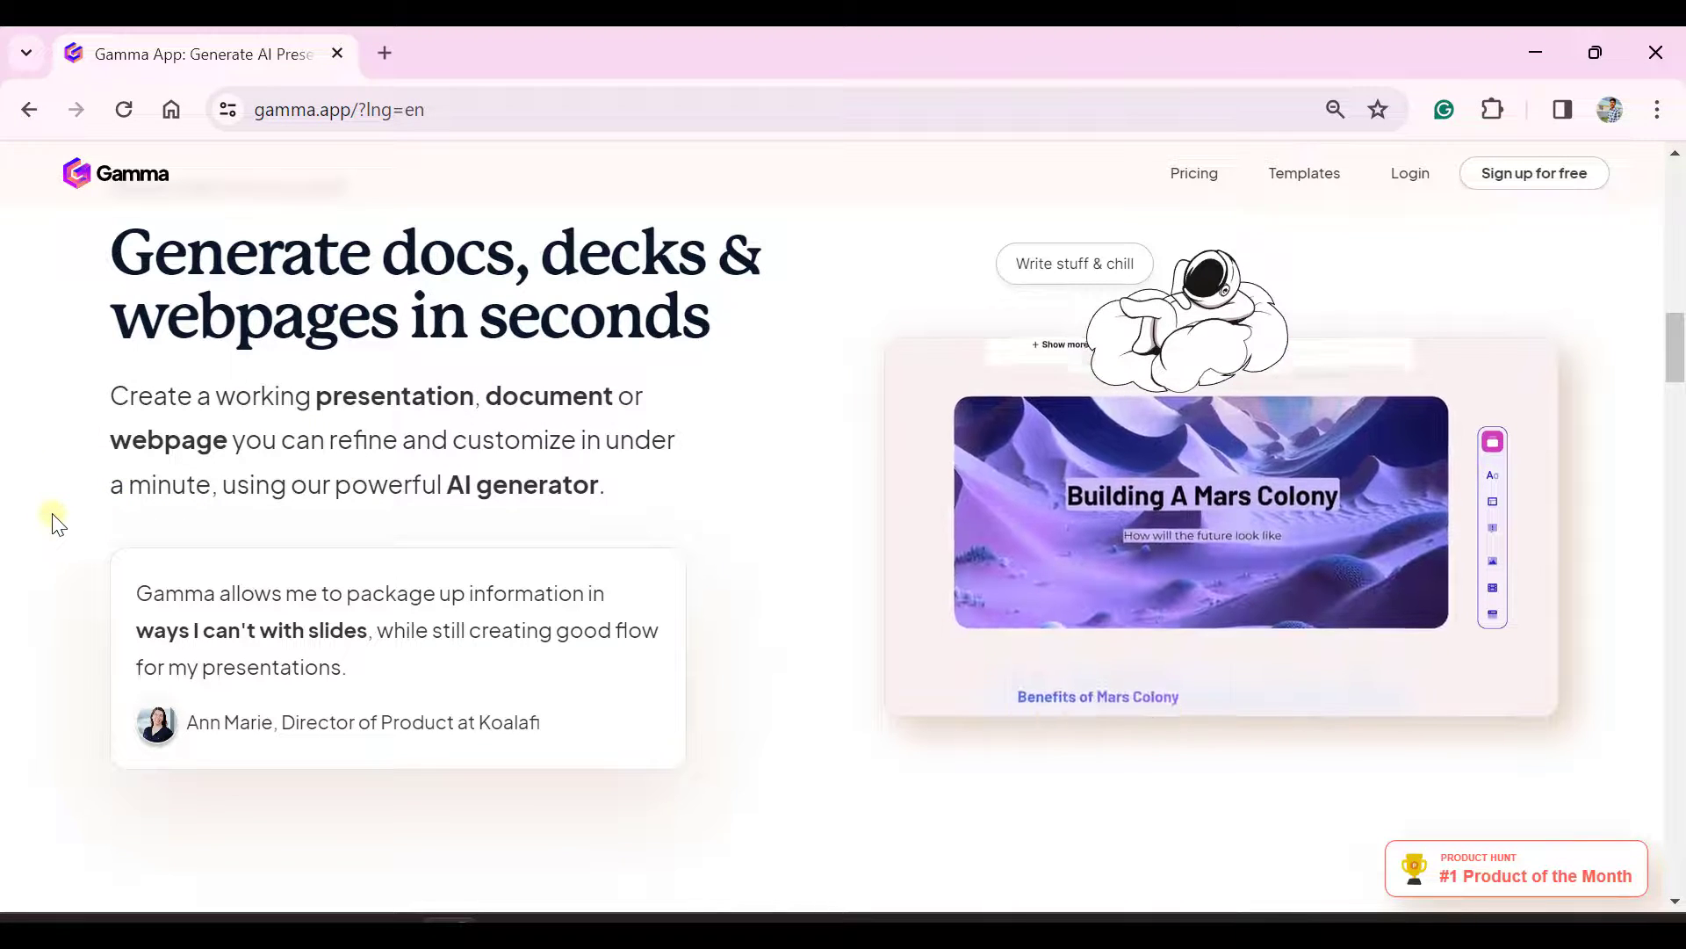
scroll(55, 523, "down", 5)
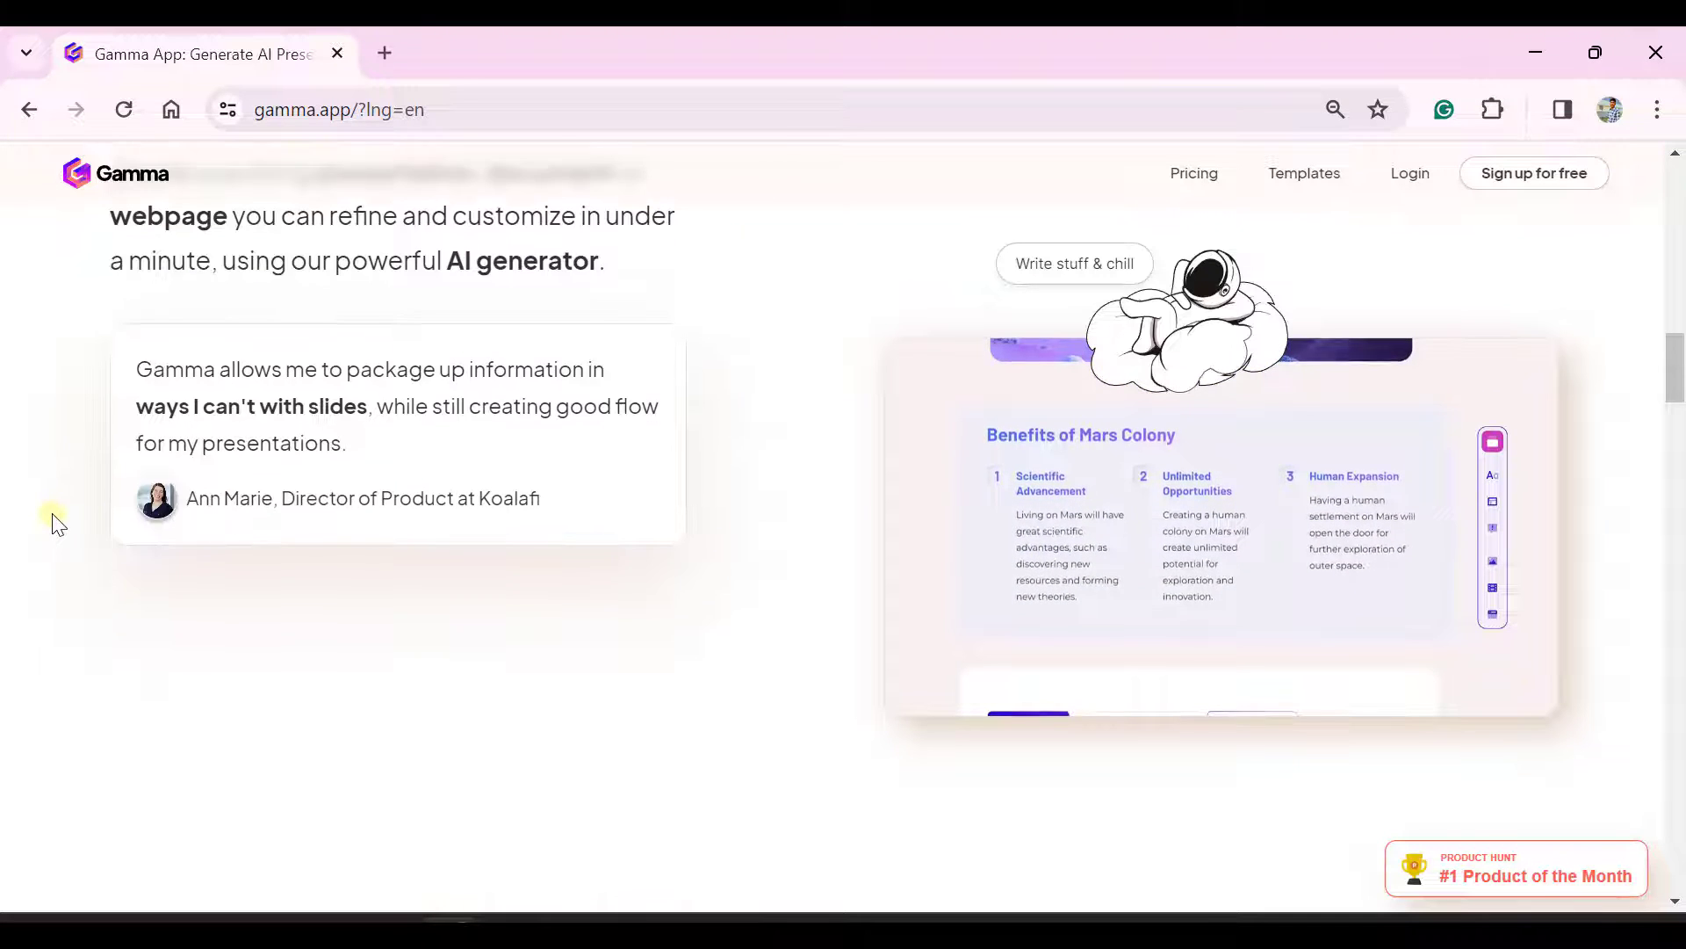
scroll(54, 523, "down", 10)
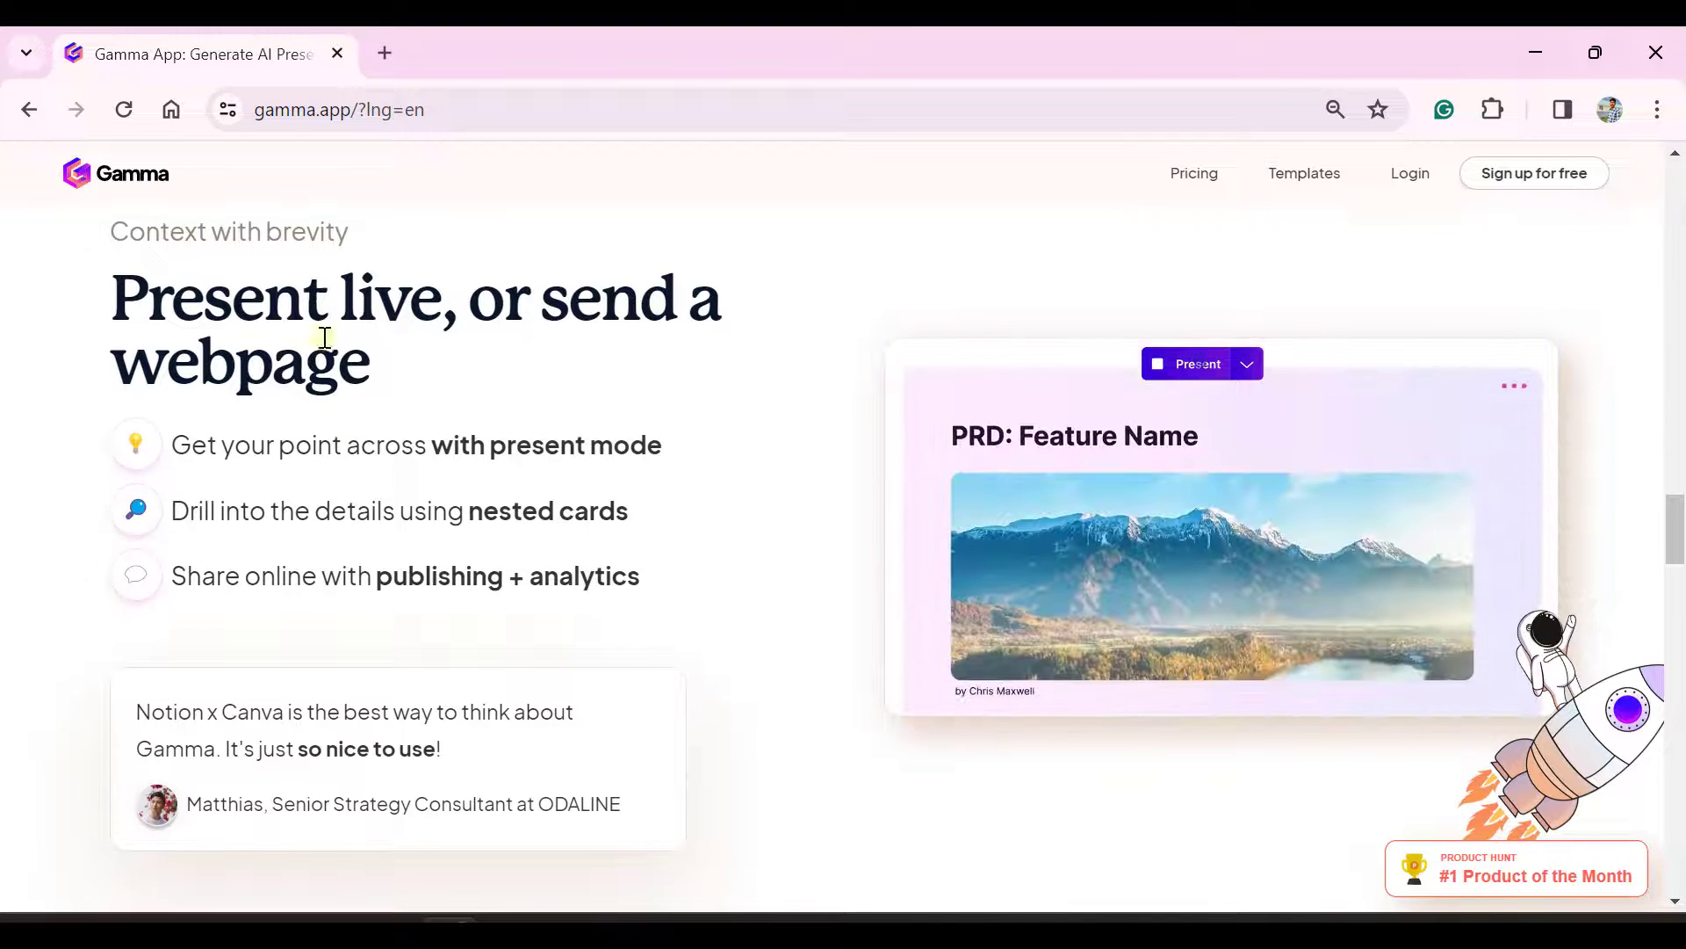
scroll(48, 373, "down", 2)
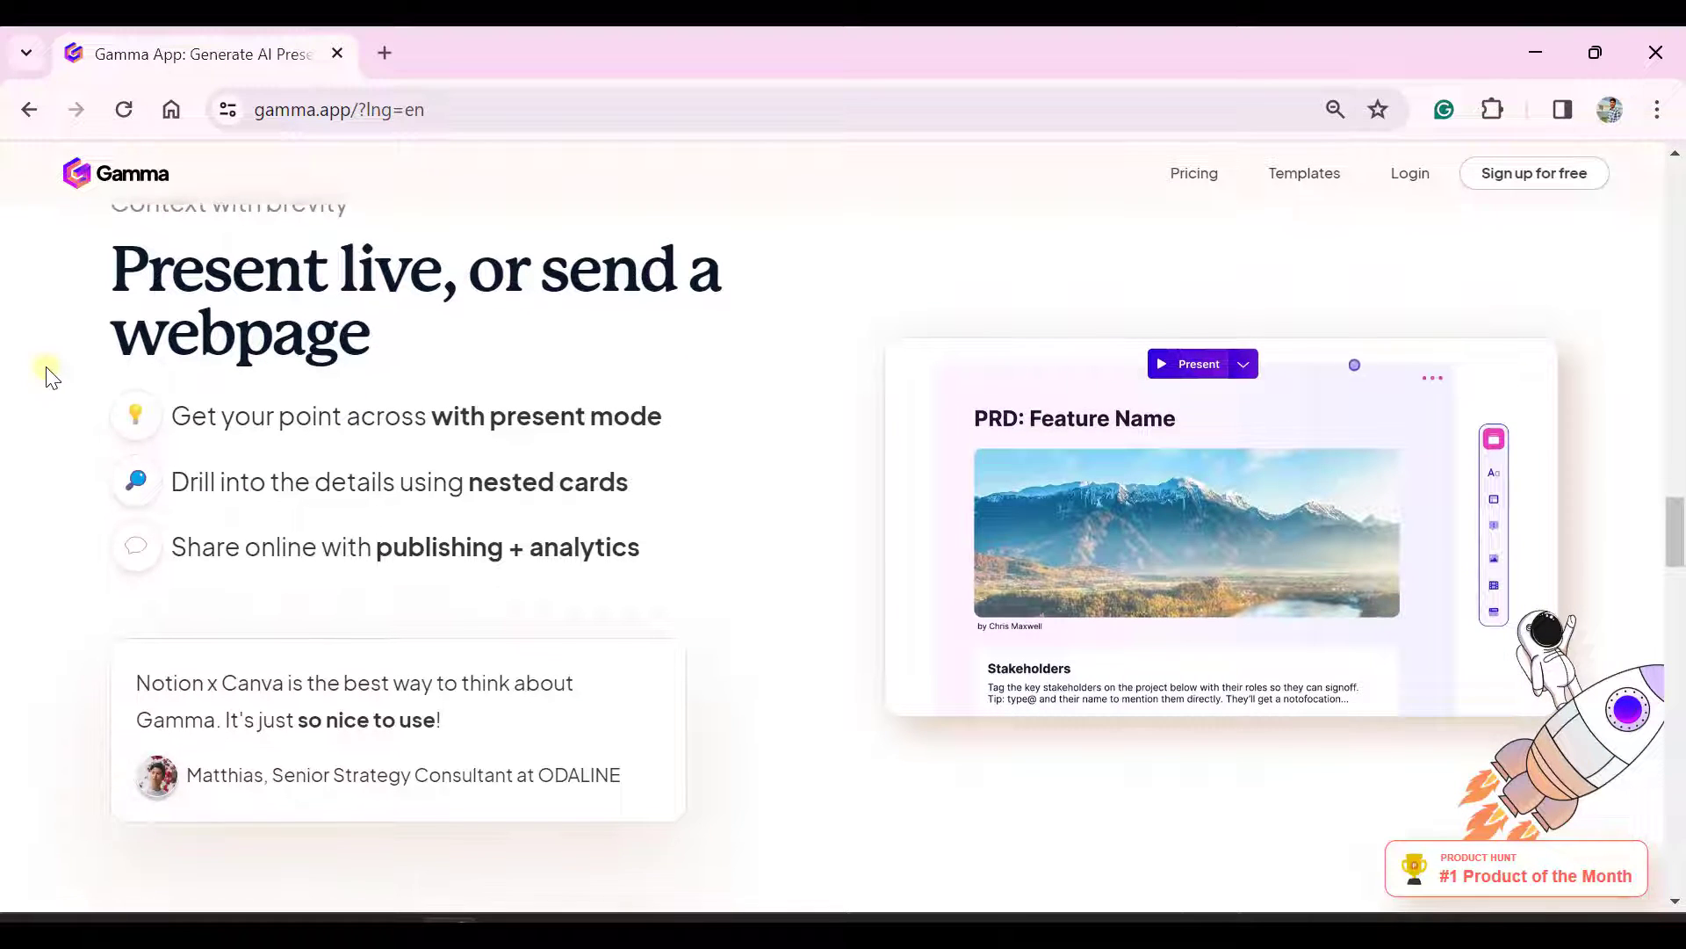
scroll(48, 376, "down", 4)
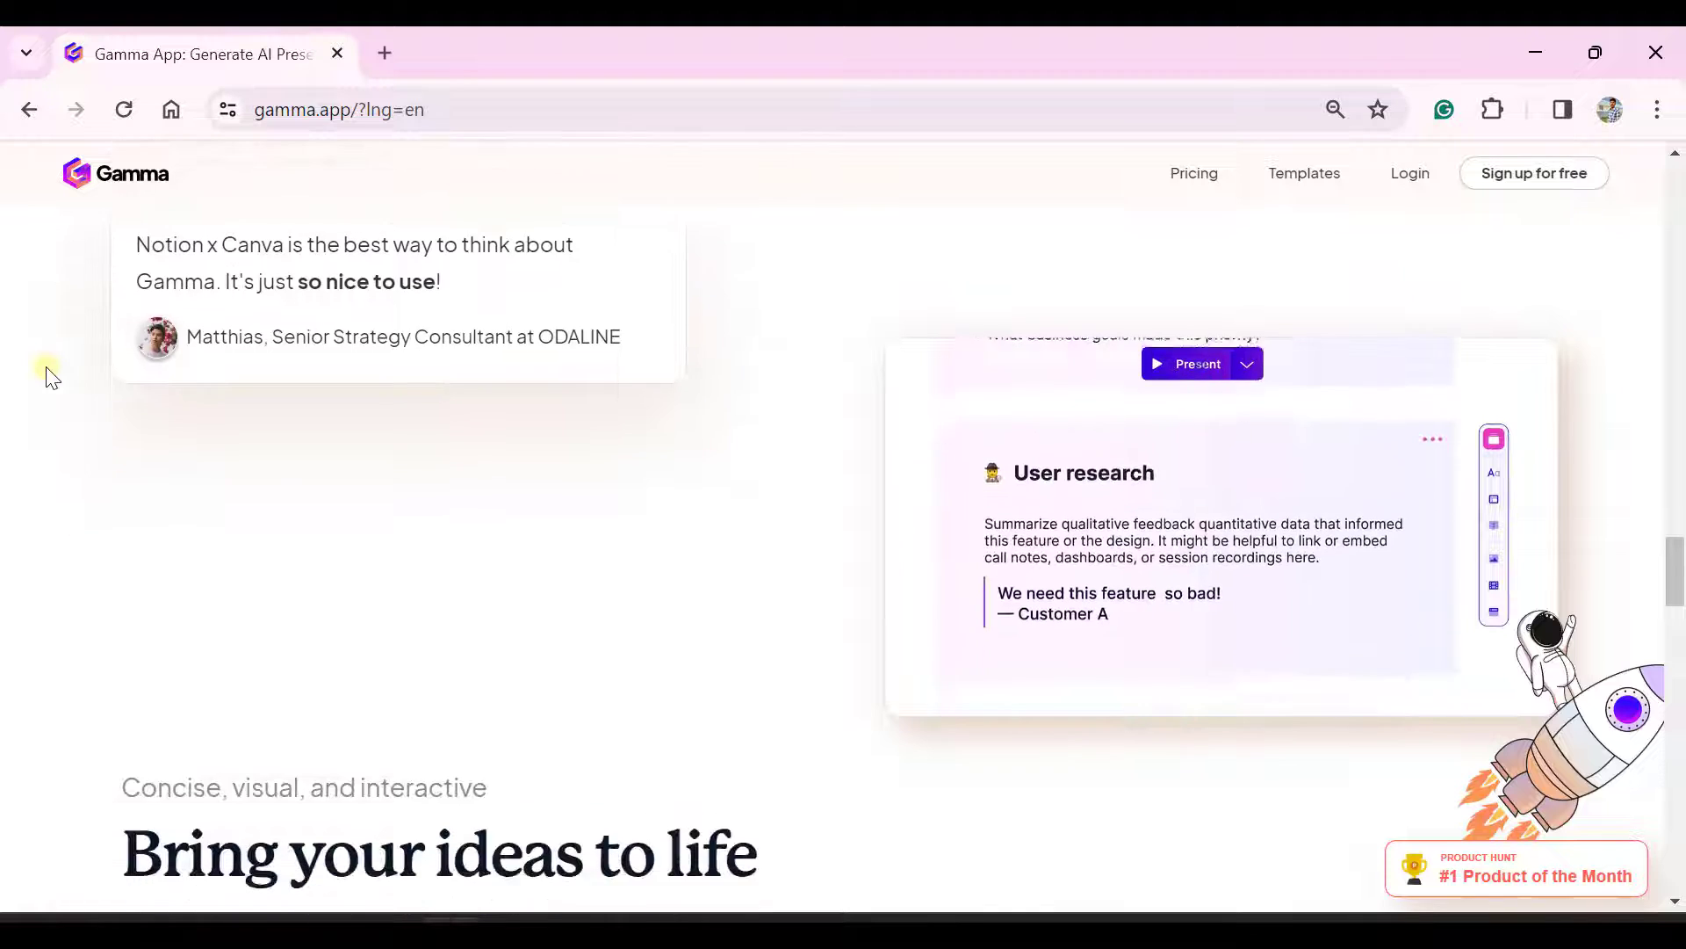
scroll(49, 376, "down", 4)
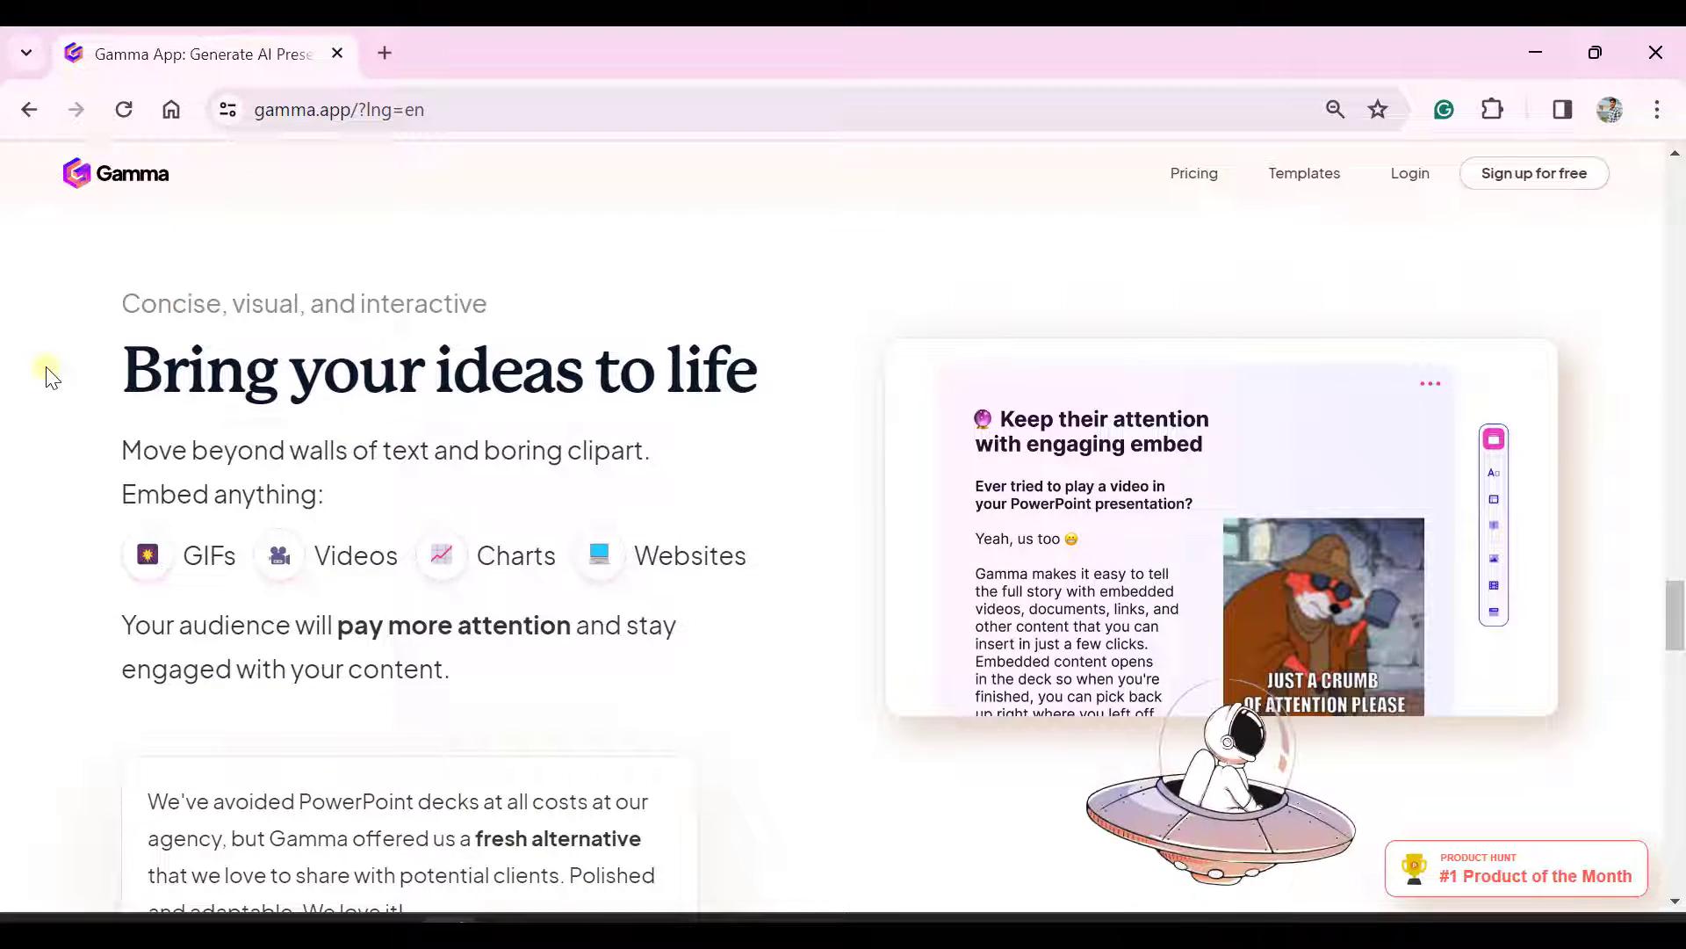
scroll(50, 376, "down", 1)
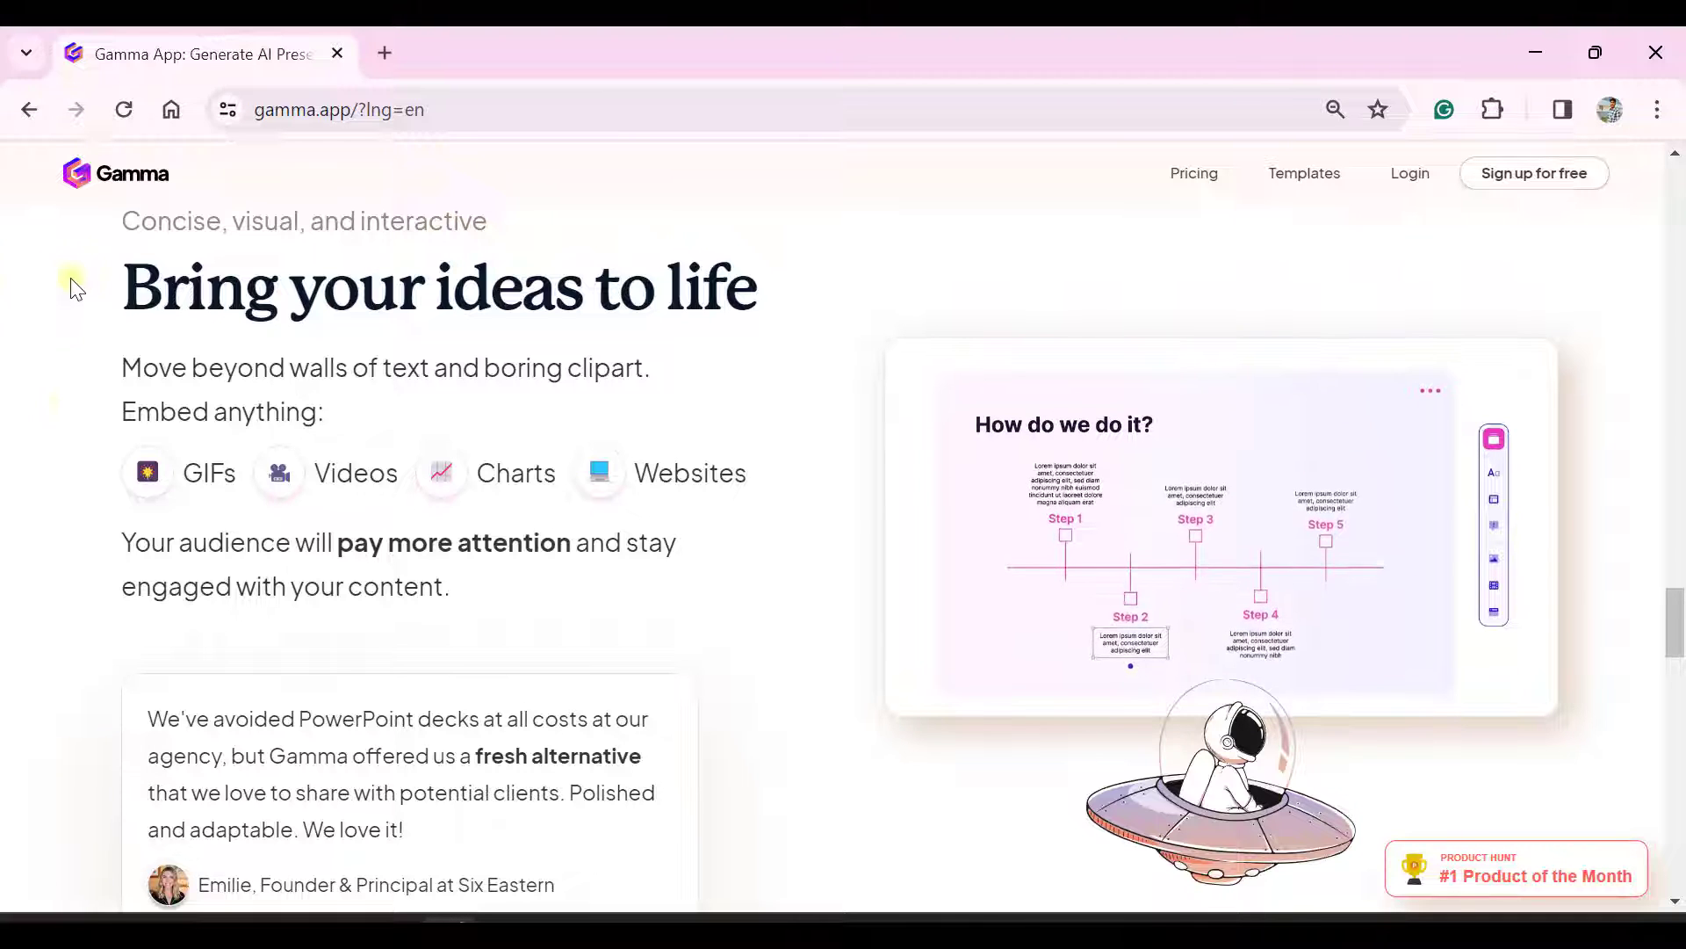
scroll(65, 401, "down", 15)
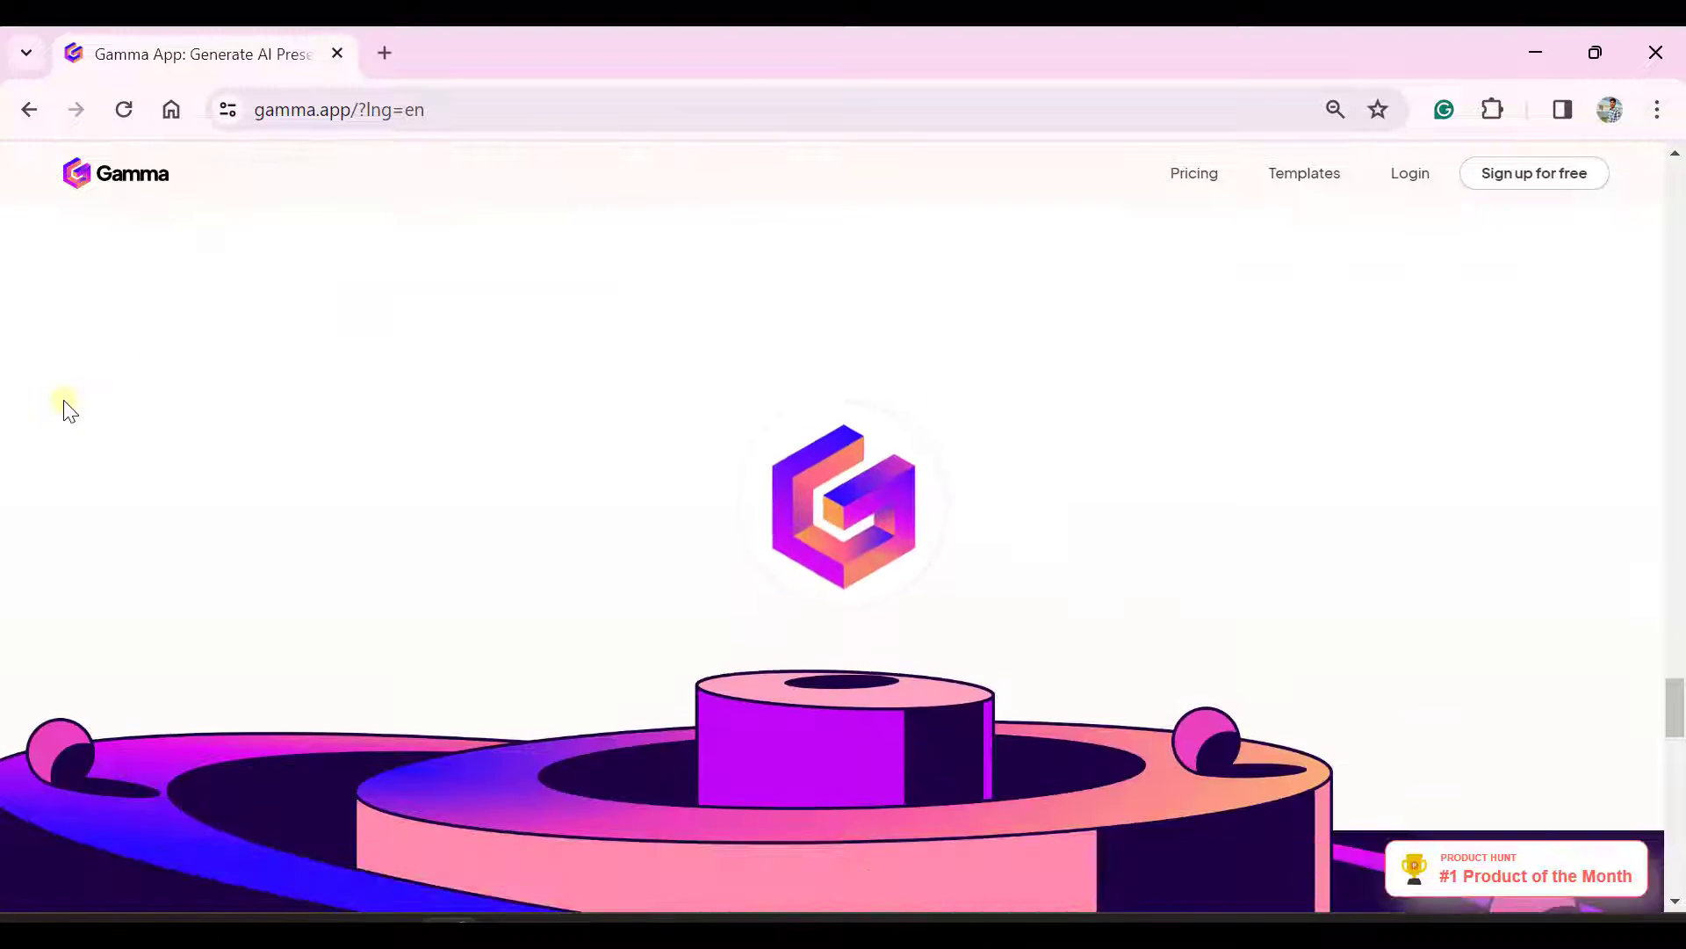
scroll(65, 406, "down", 7)
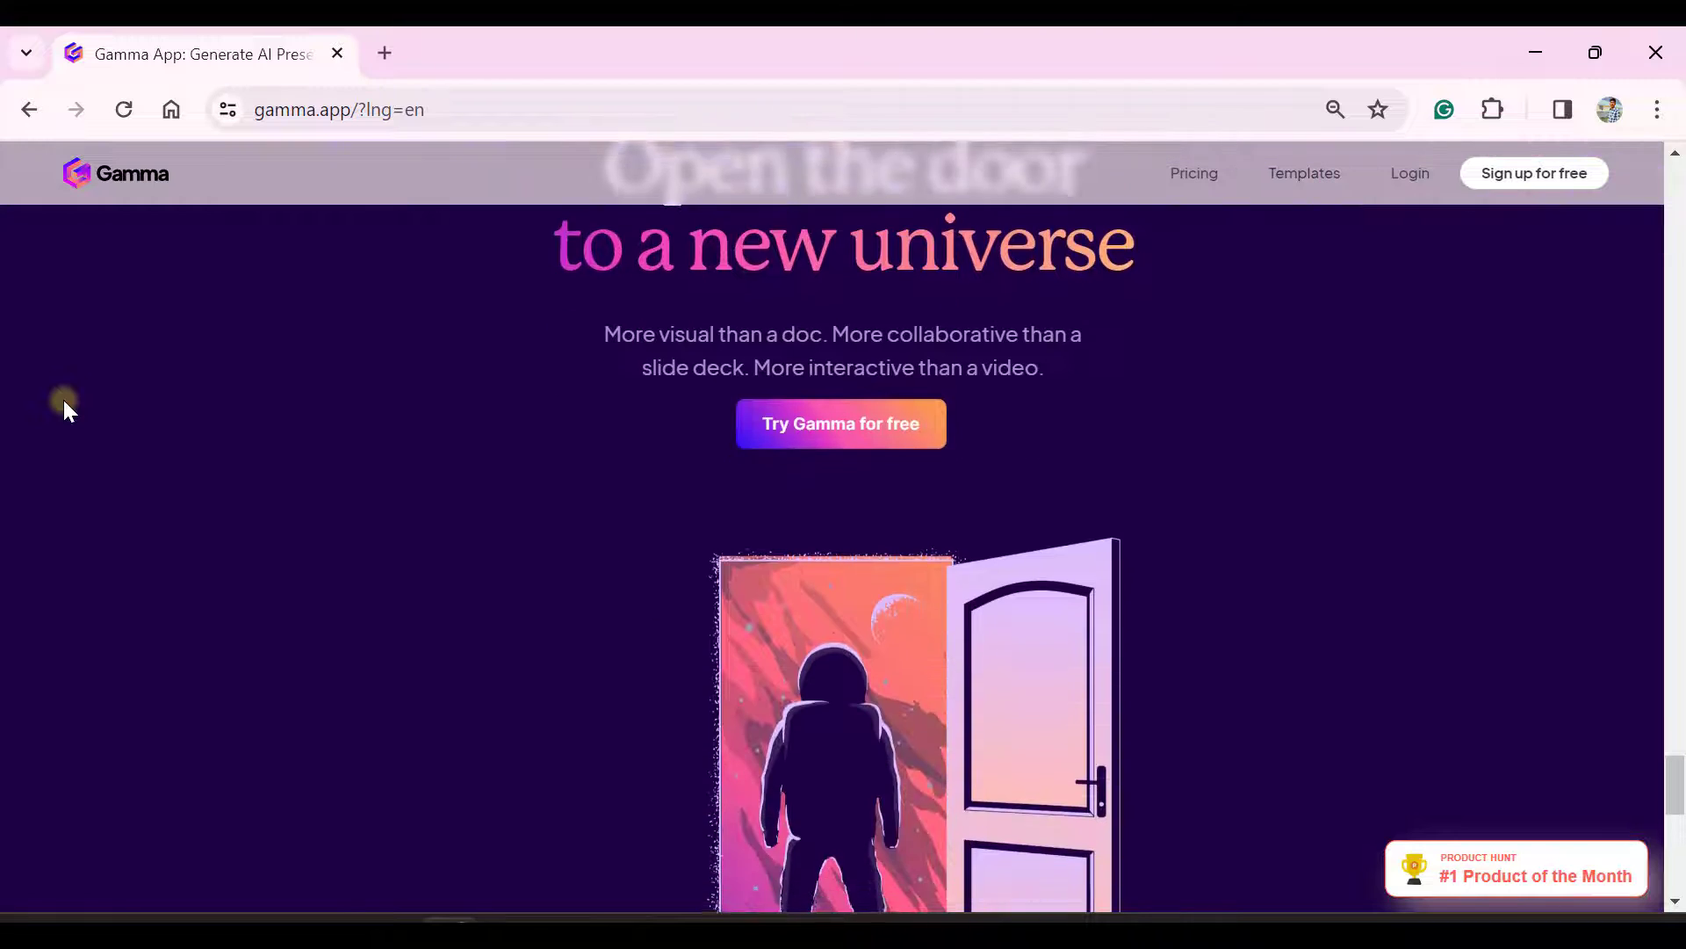
scroll(65, 405, "up", 12)
scroll(65, 404, "up", 15)
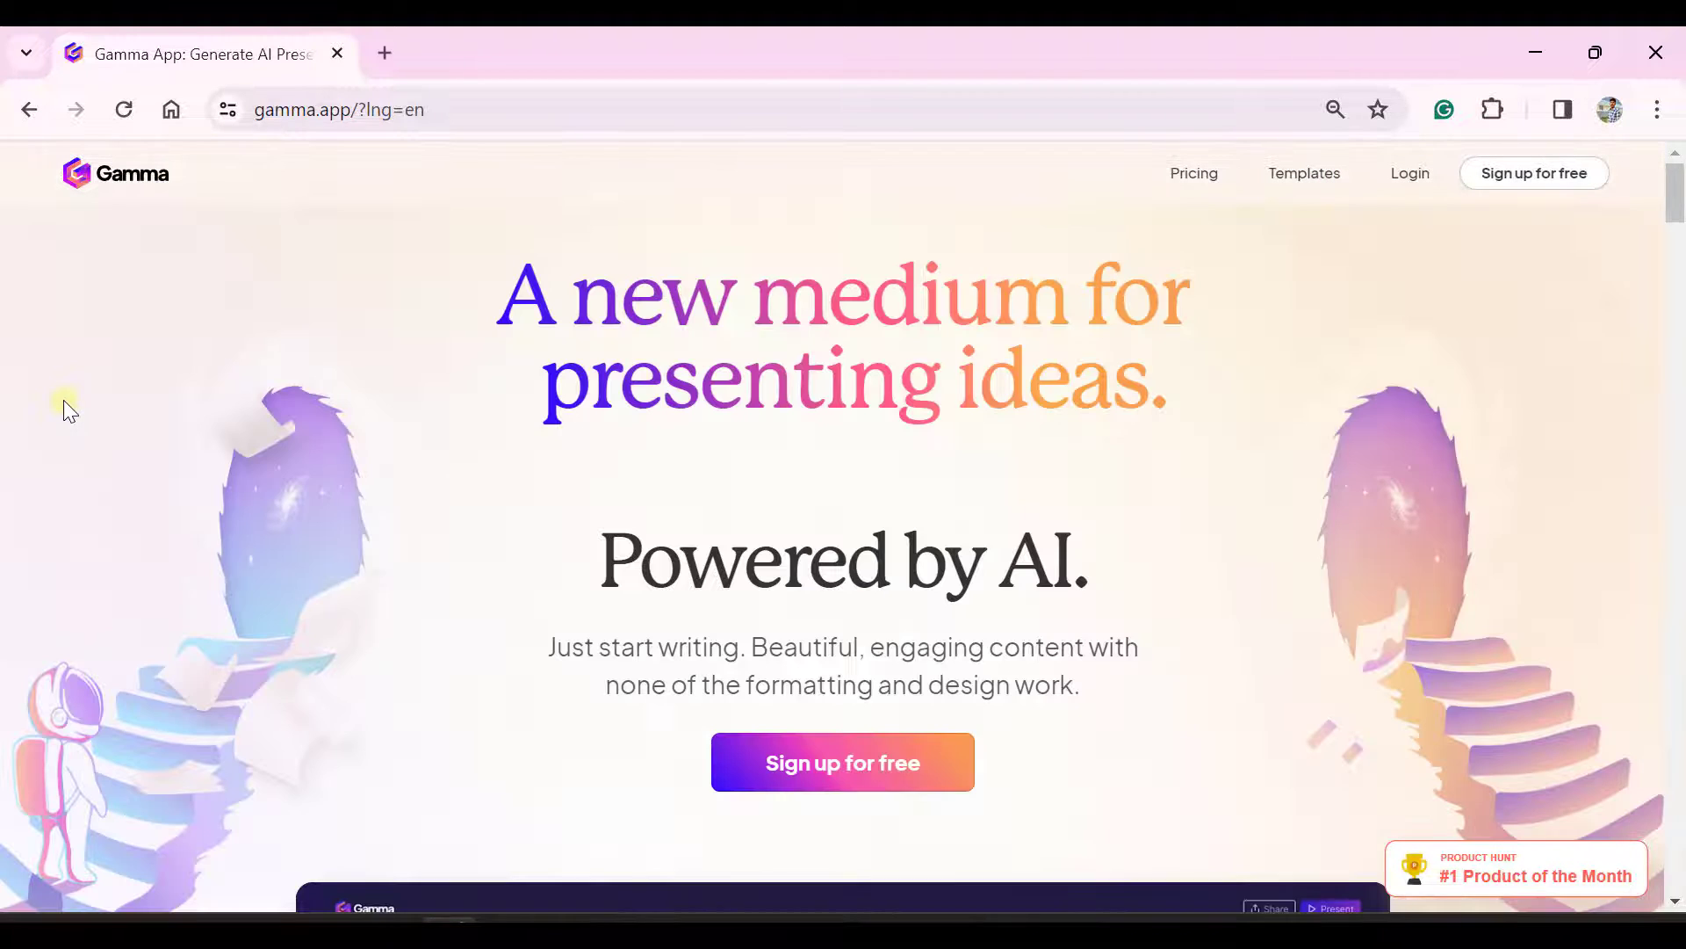
scroll(365, 572, "down", 2)
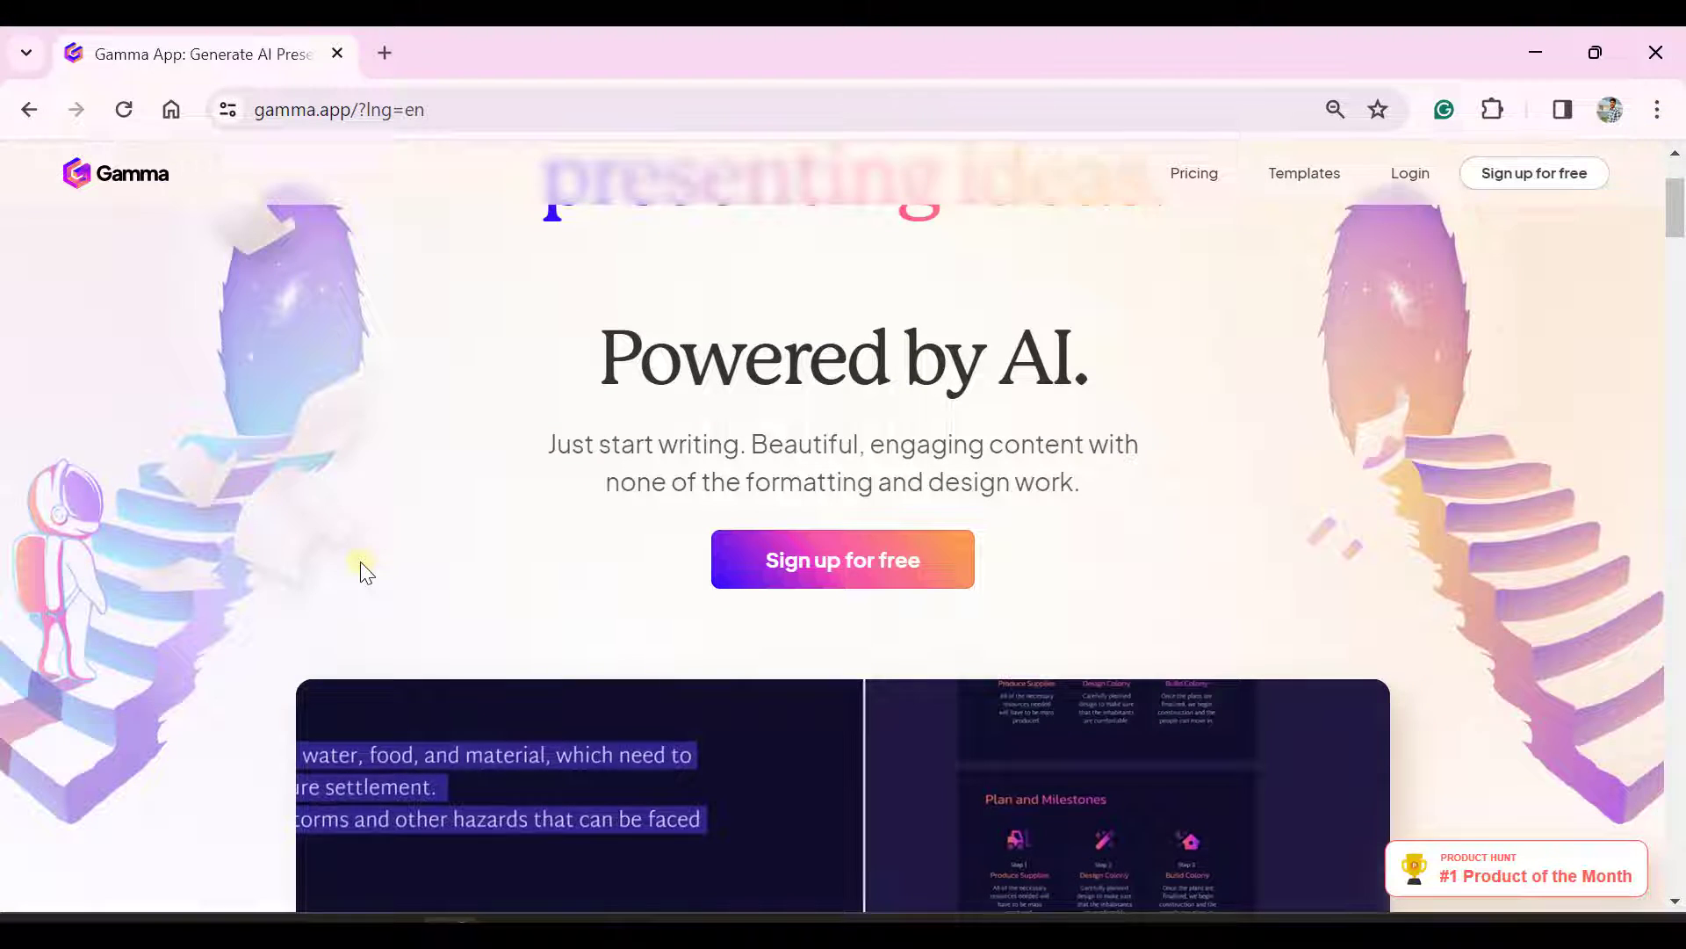
Step: Enter Gamma through the free sign-up and choose to generate content from a one-line prompt
scroll(369, 573, "up", 2)
left_click(830, 698)
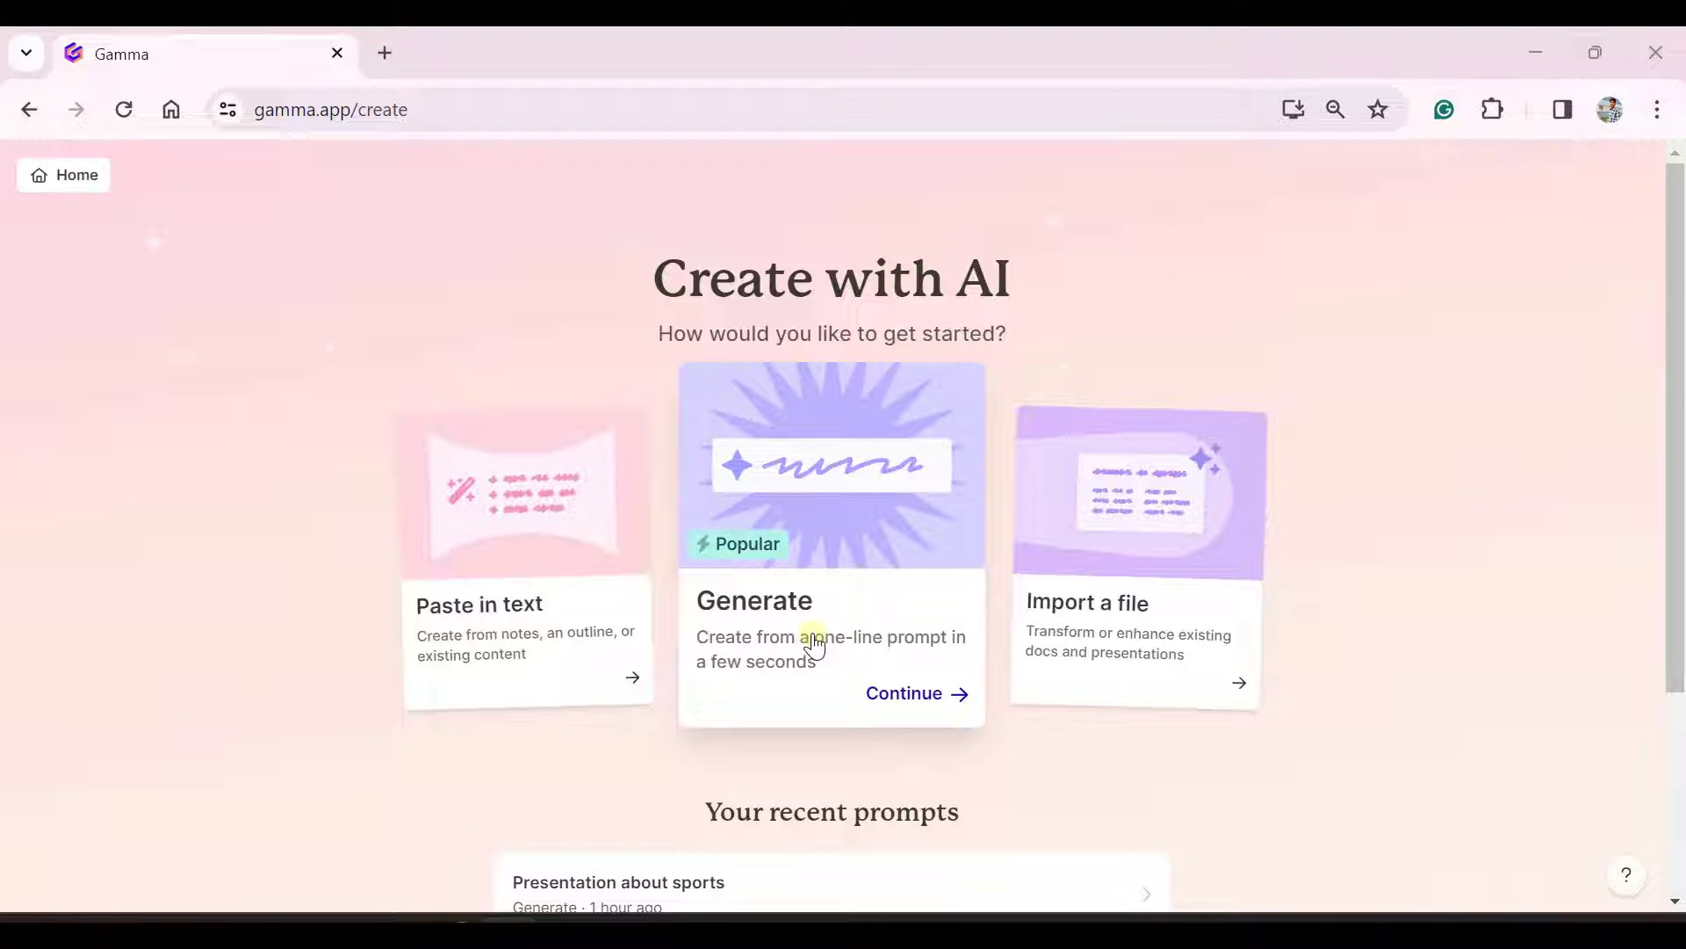
left_click(890, 687)
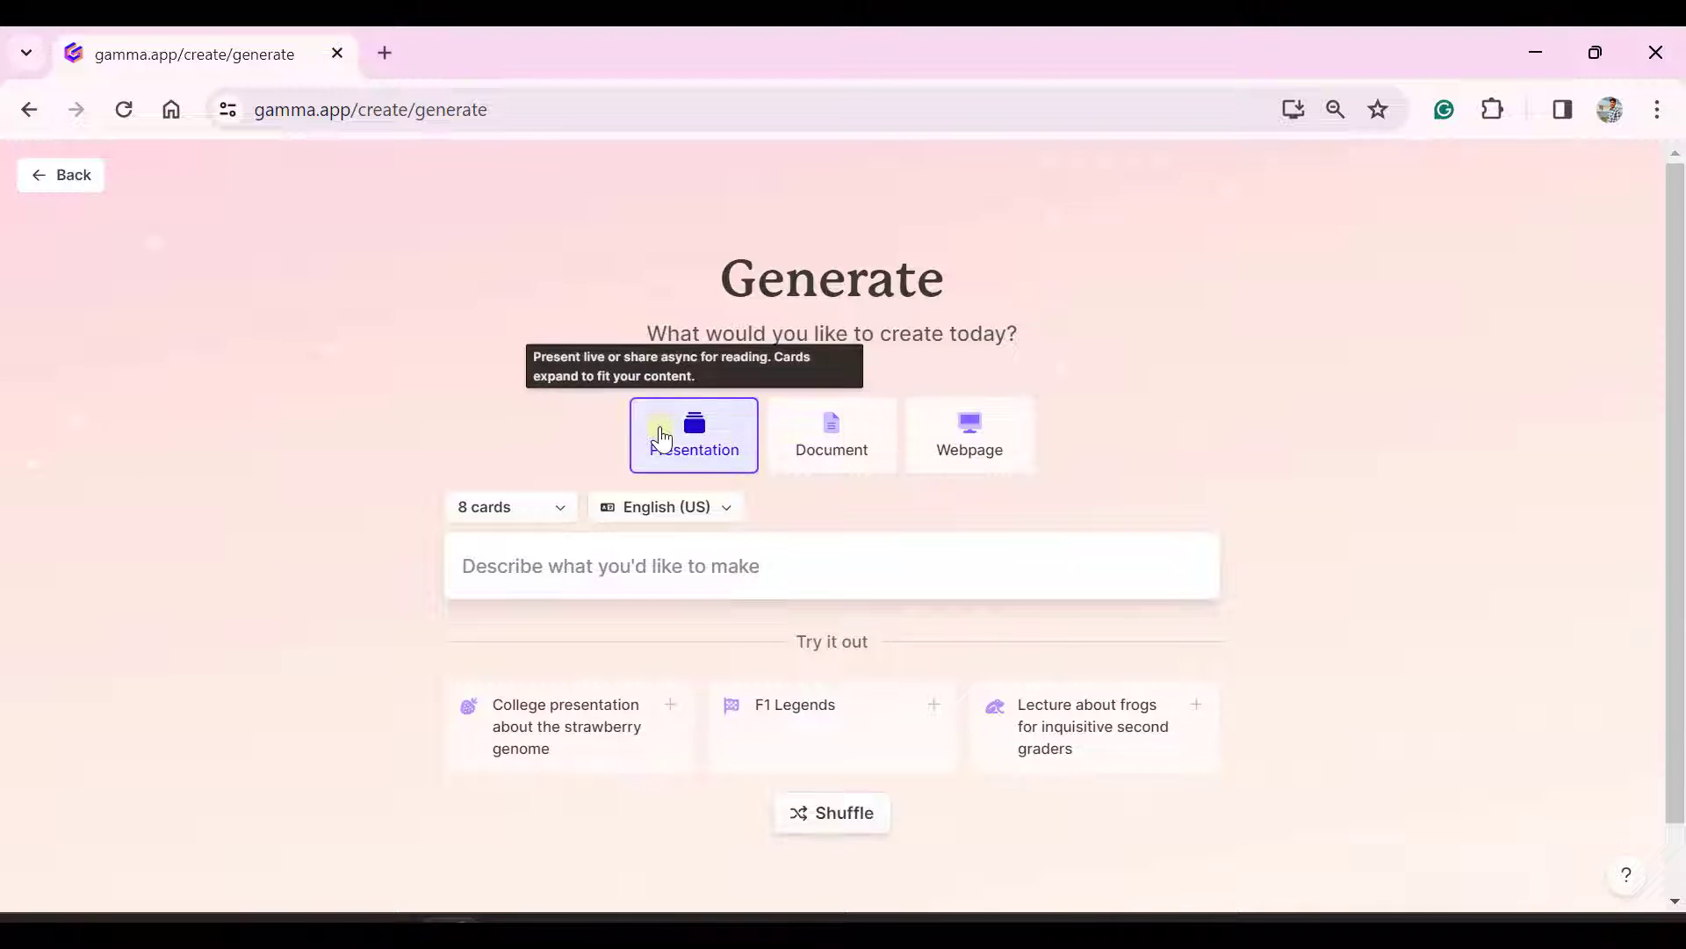
Step: Generate an outline from the prompt "College presentation about pros and cons of AI in today's life"
left_click(616, 547)
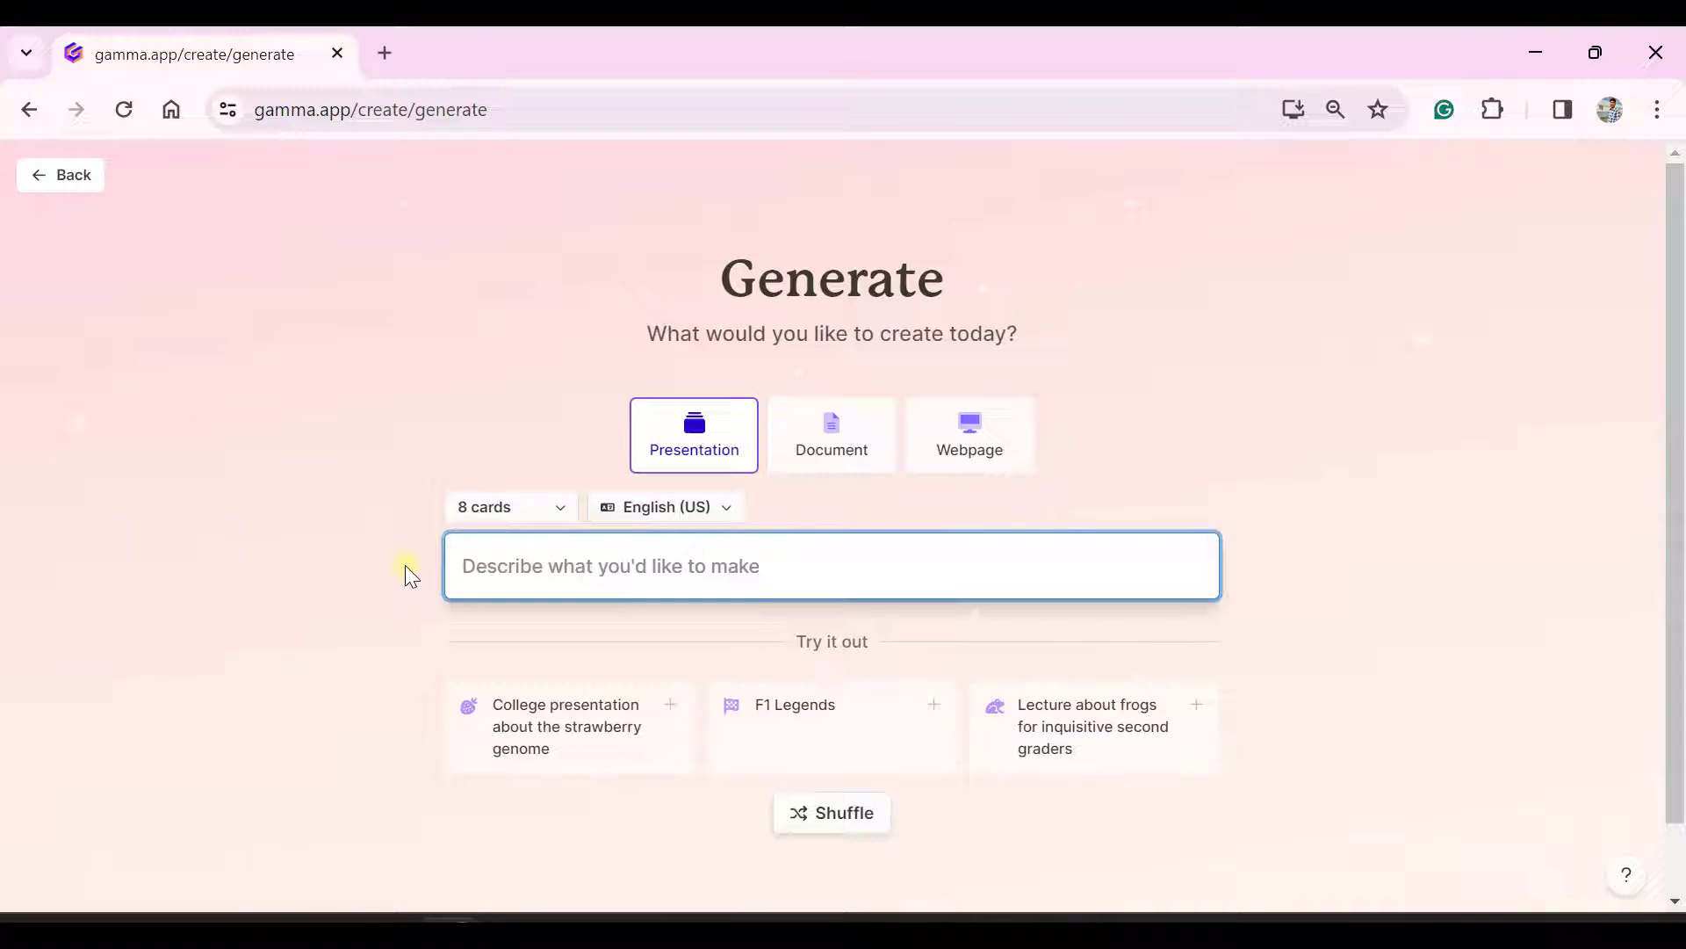
type("College presentation o")
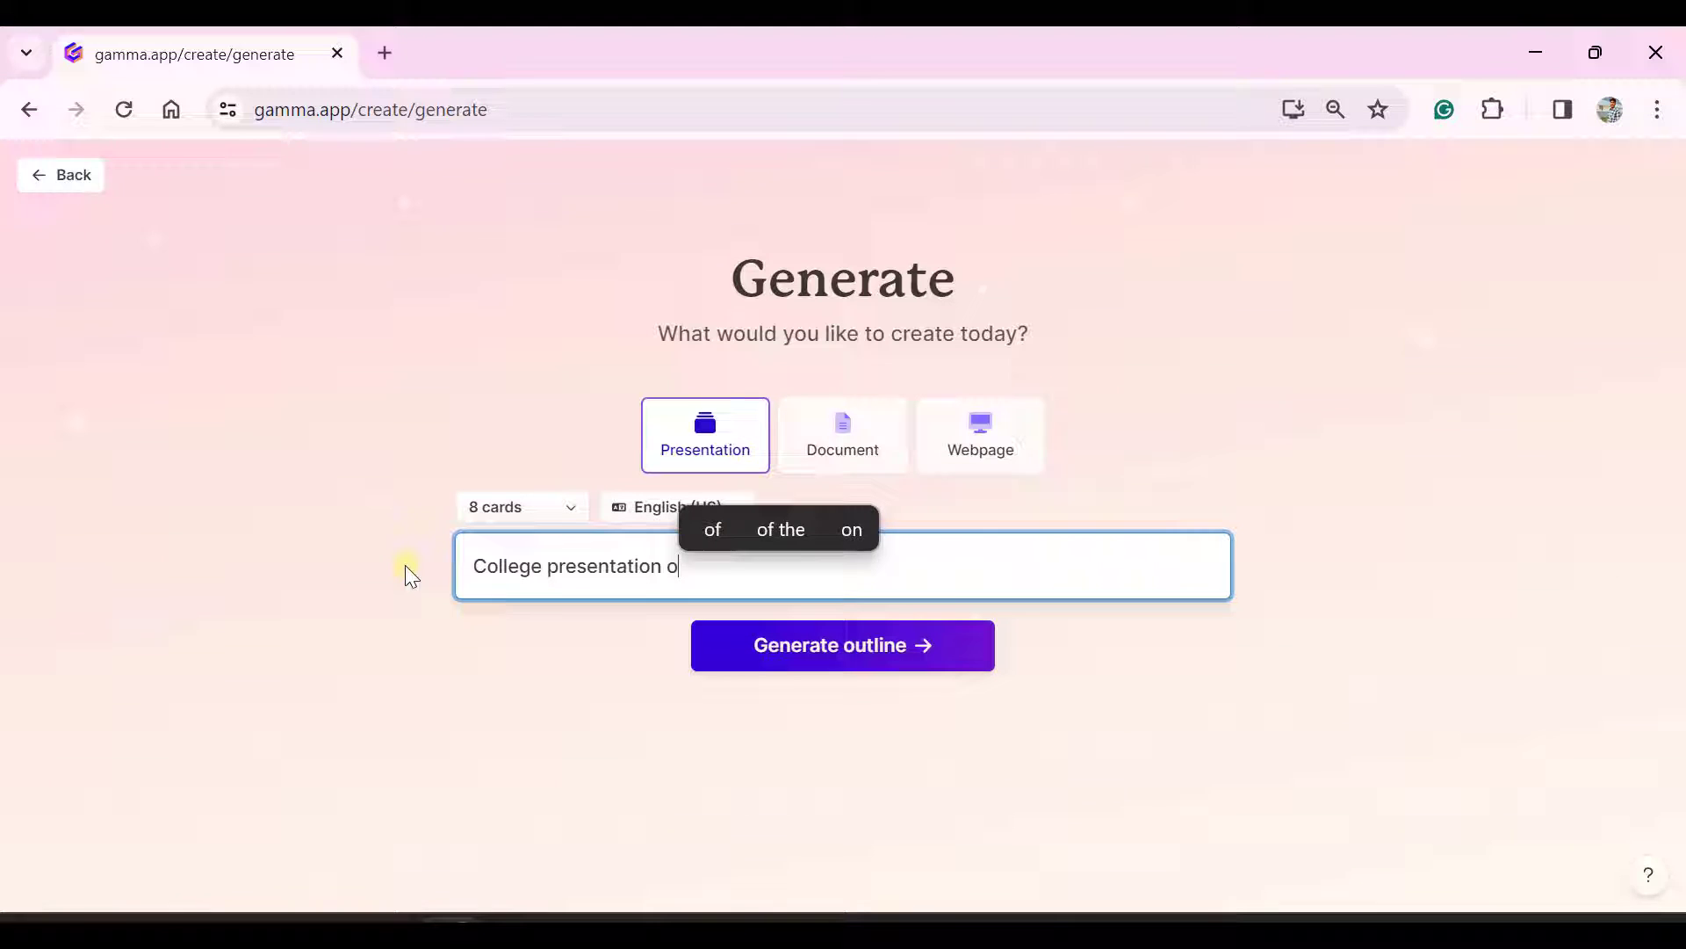
key("BackSpace")
type("about ")
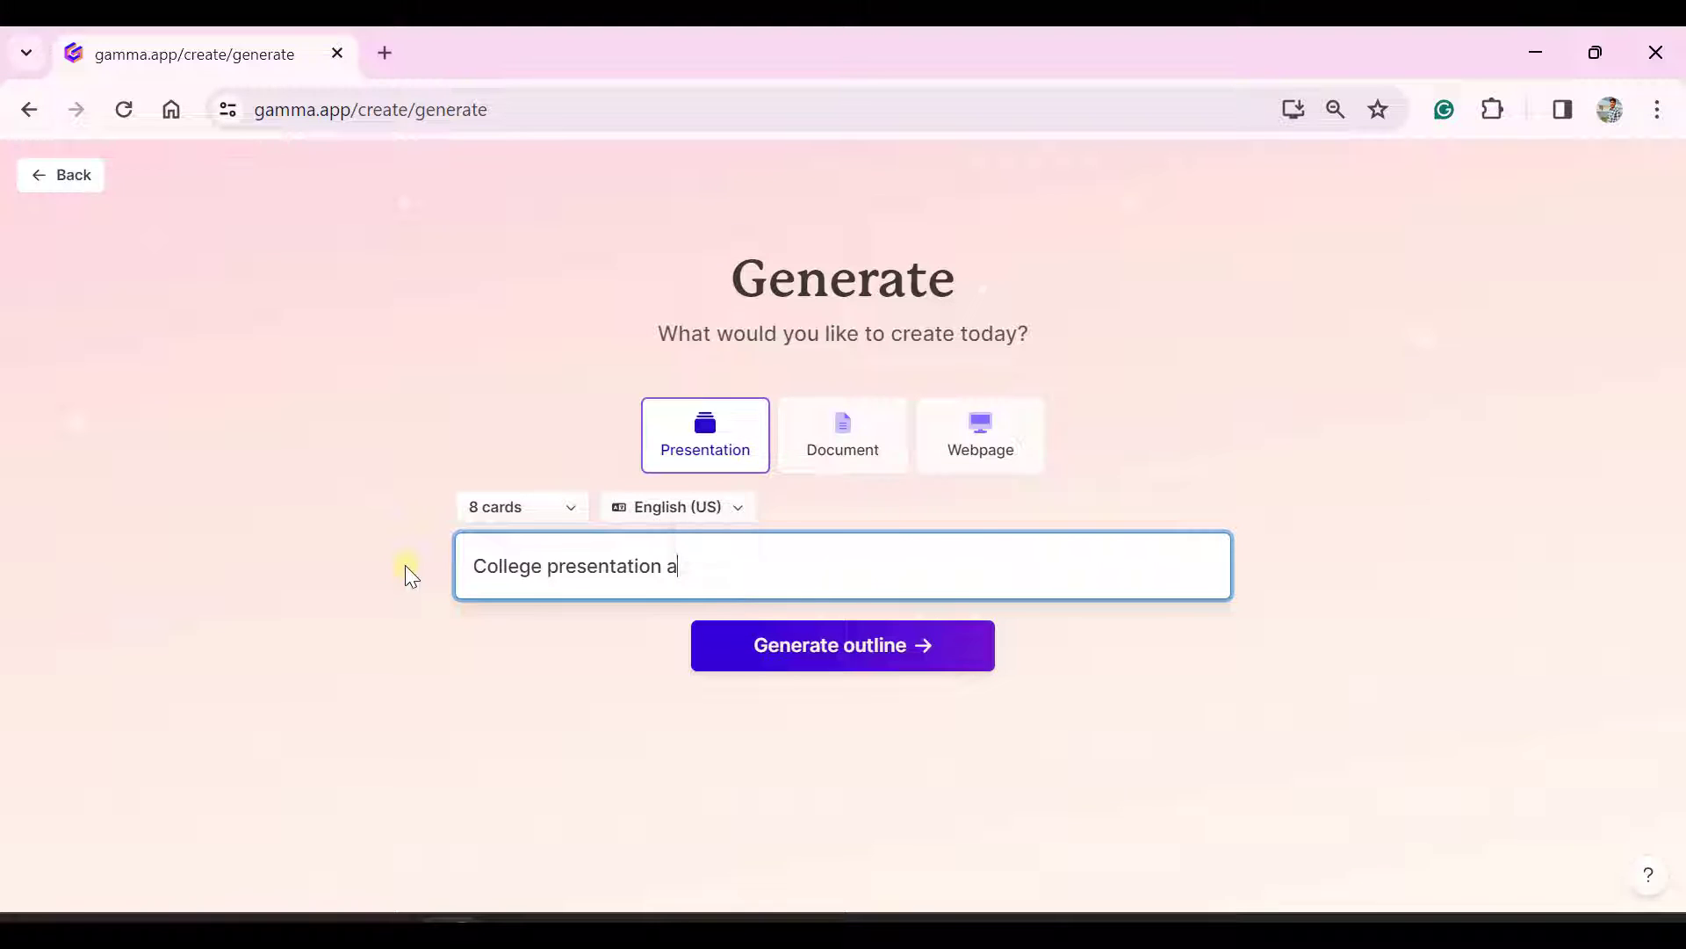
type("pr")
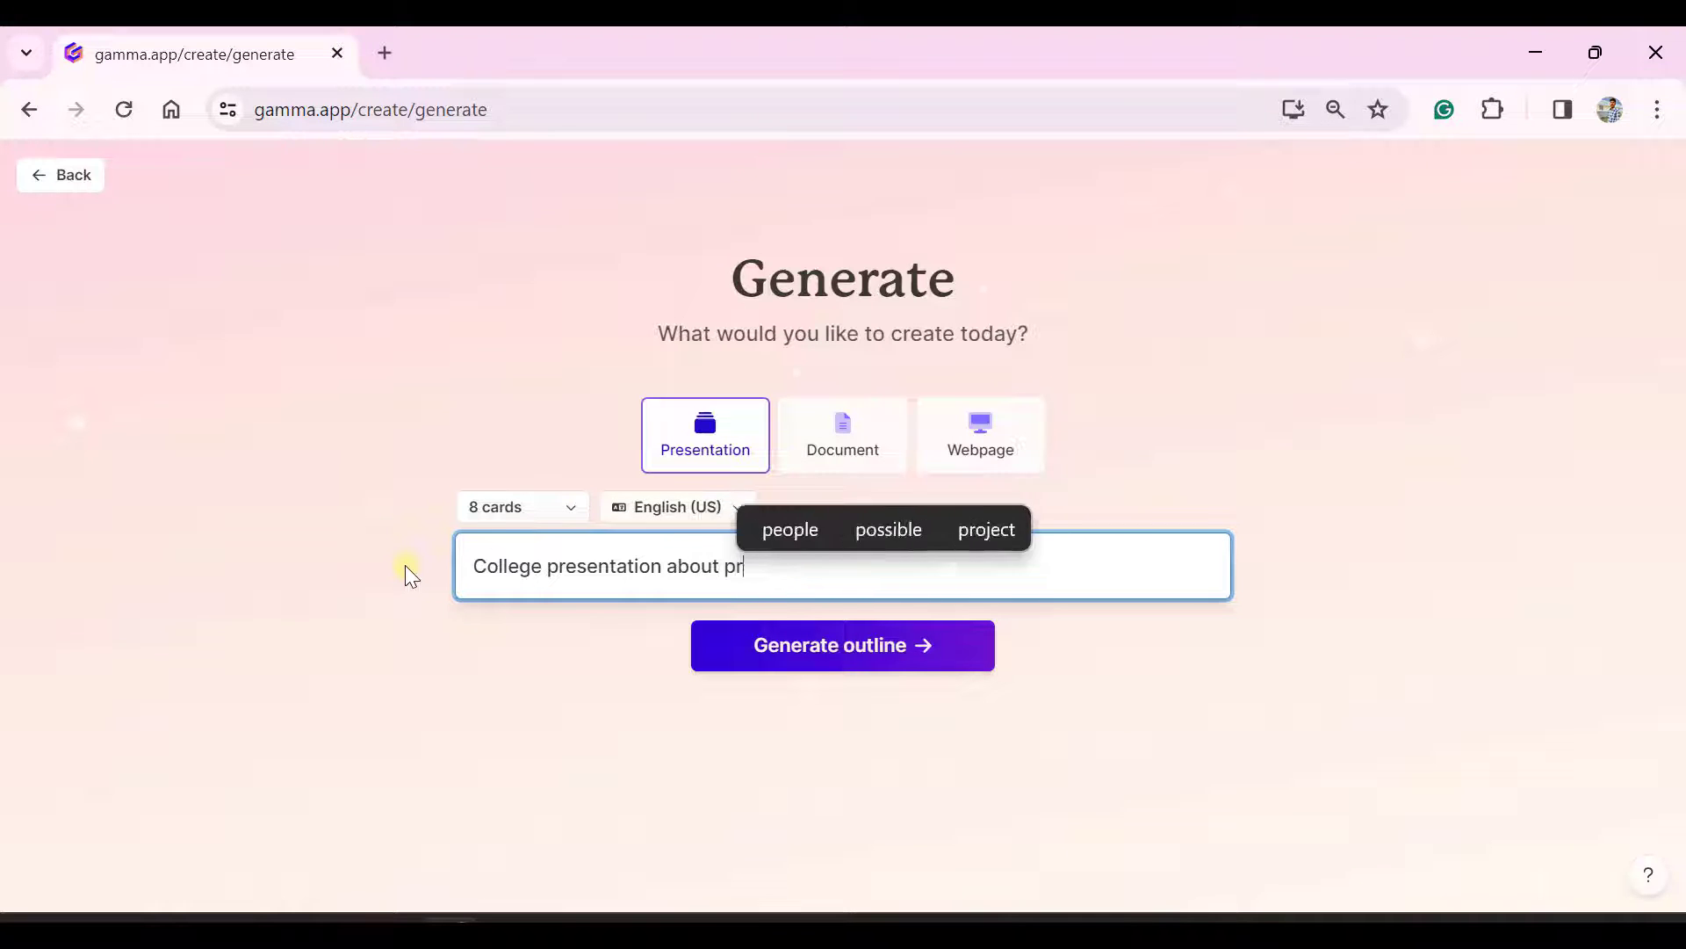
type("os and cons ")
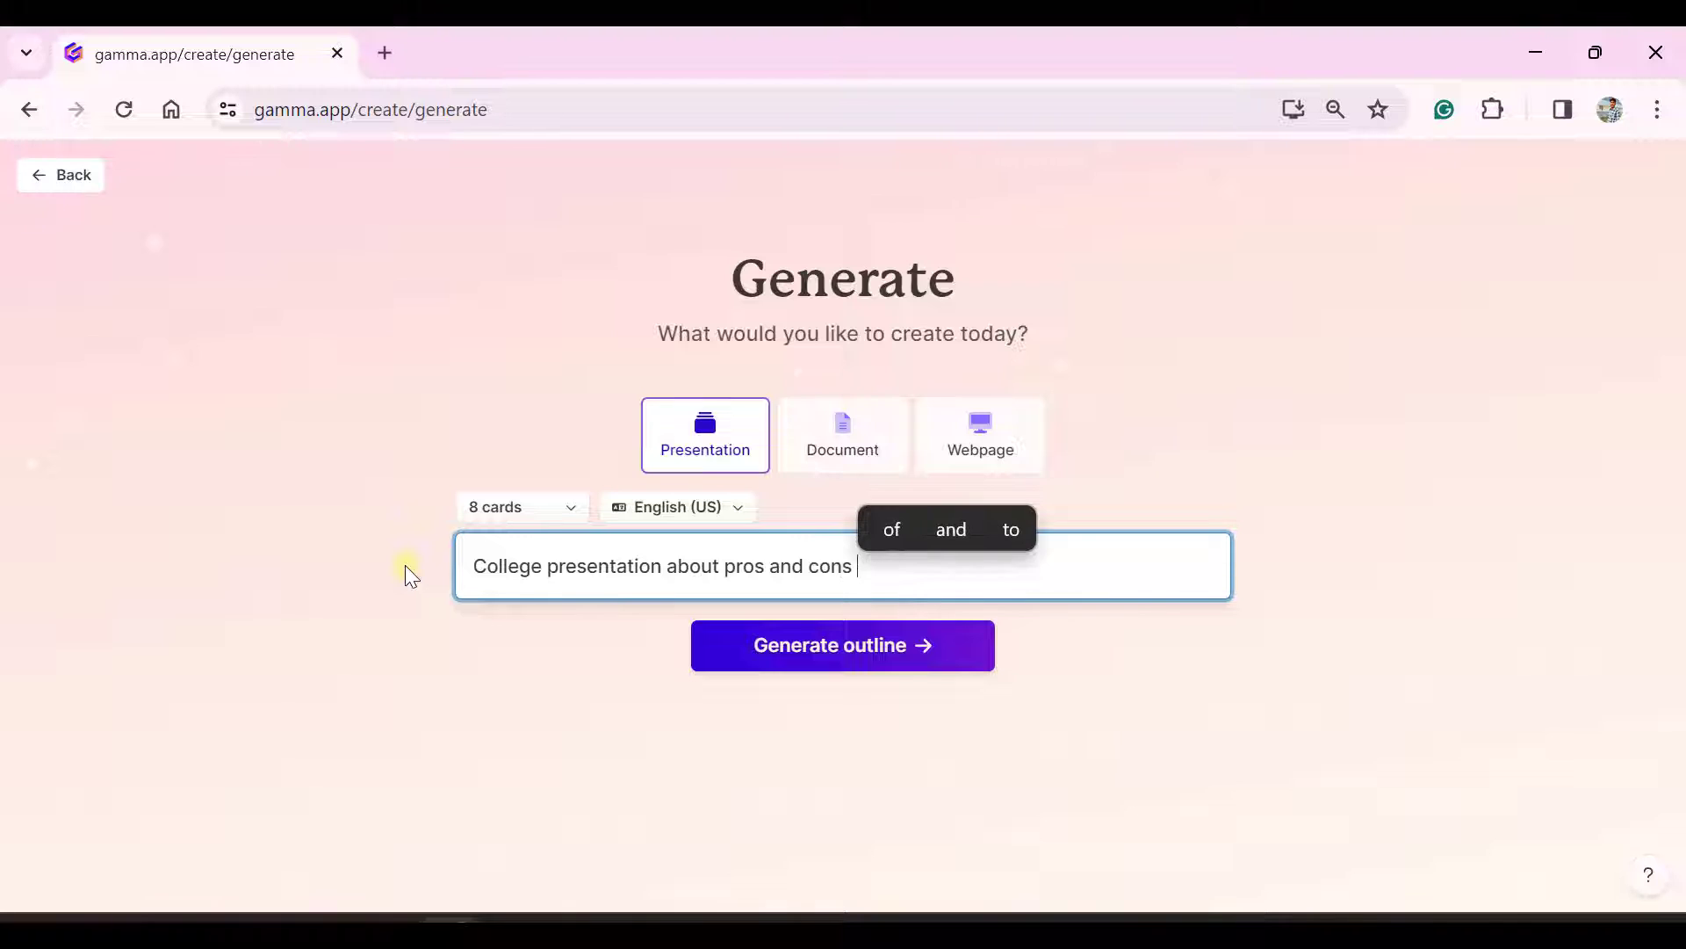
type("of AI ")
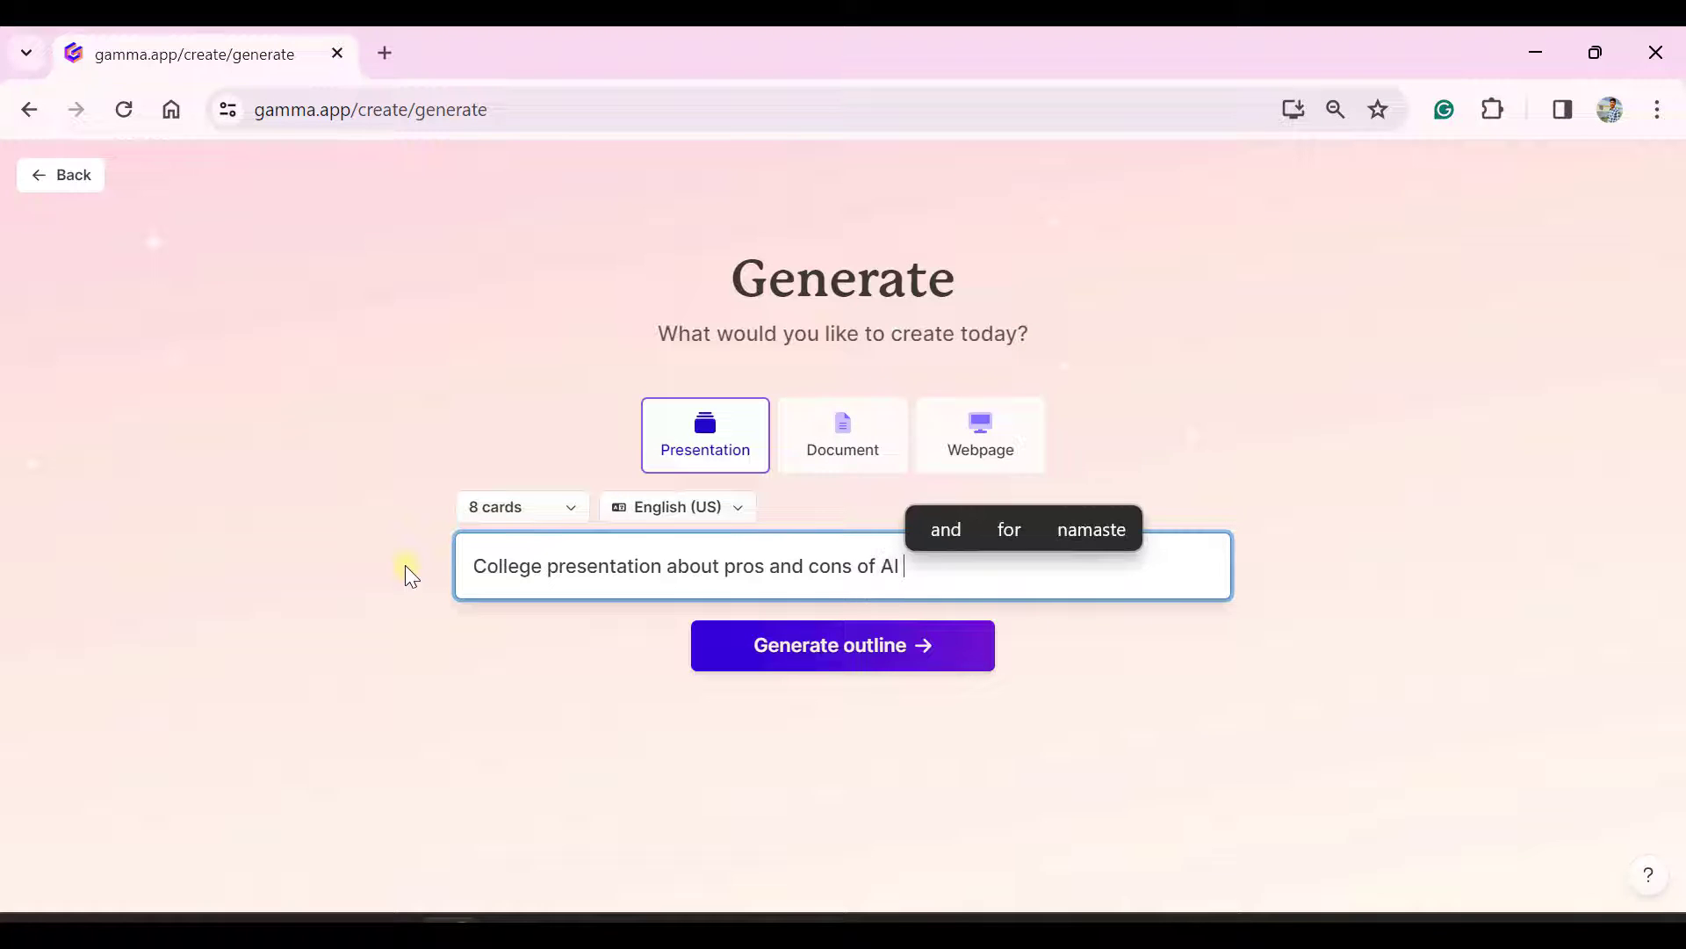
type("in ")
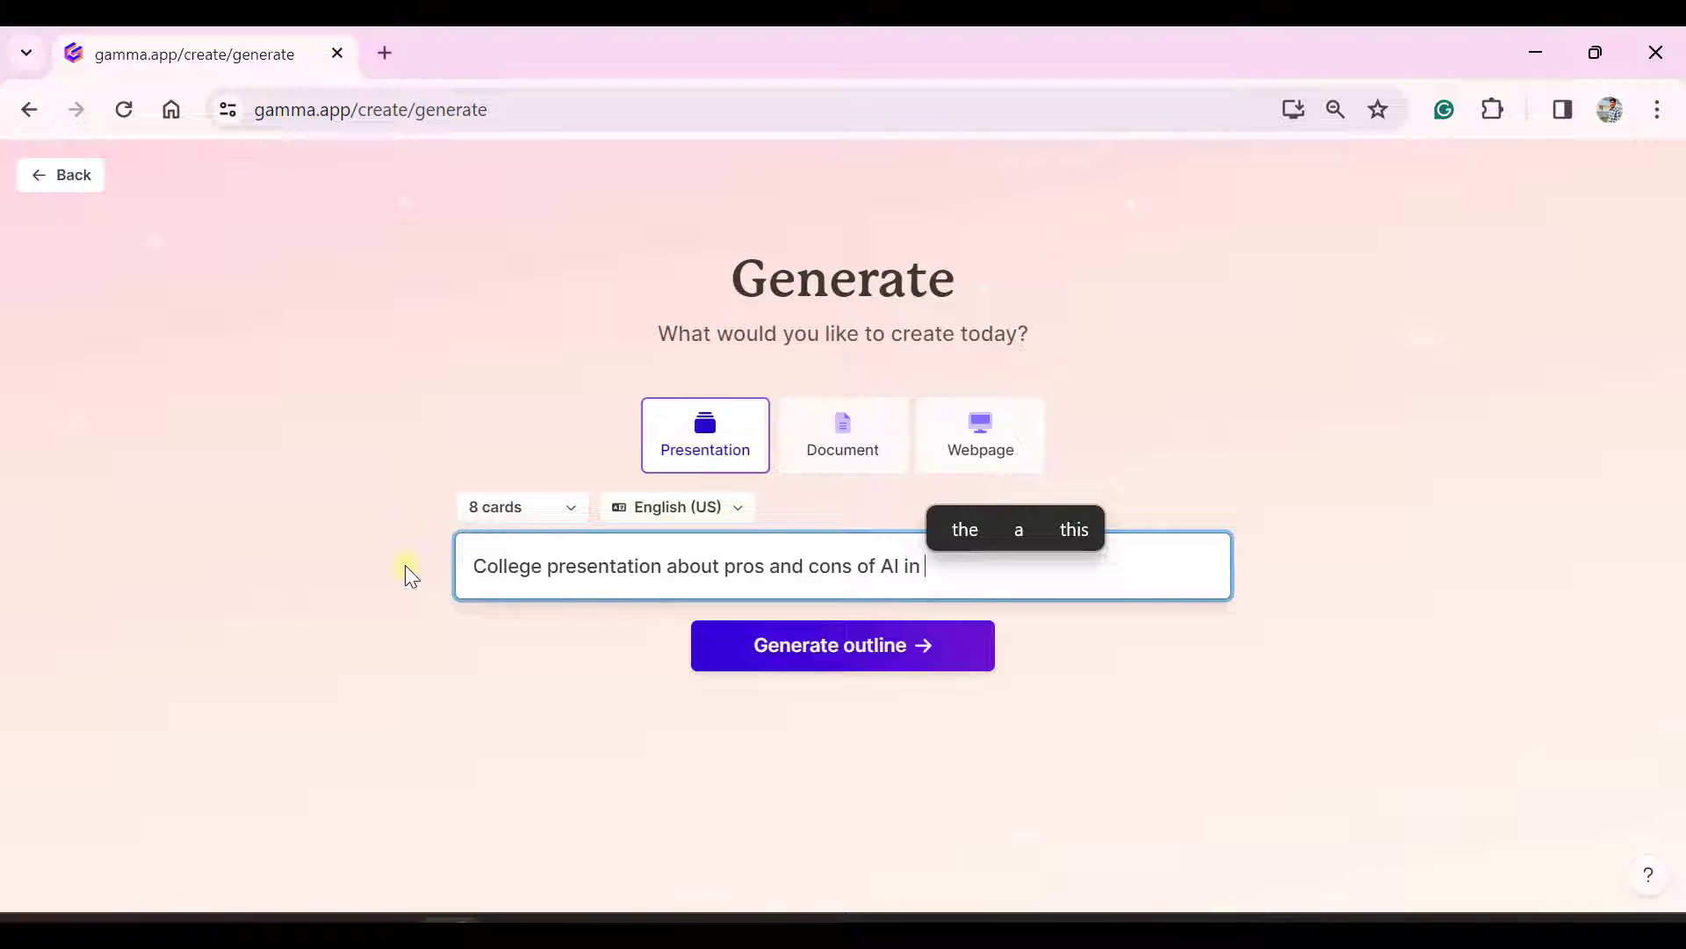
type("today;s")
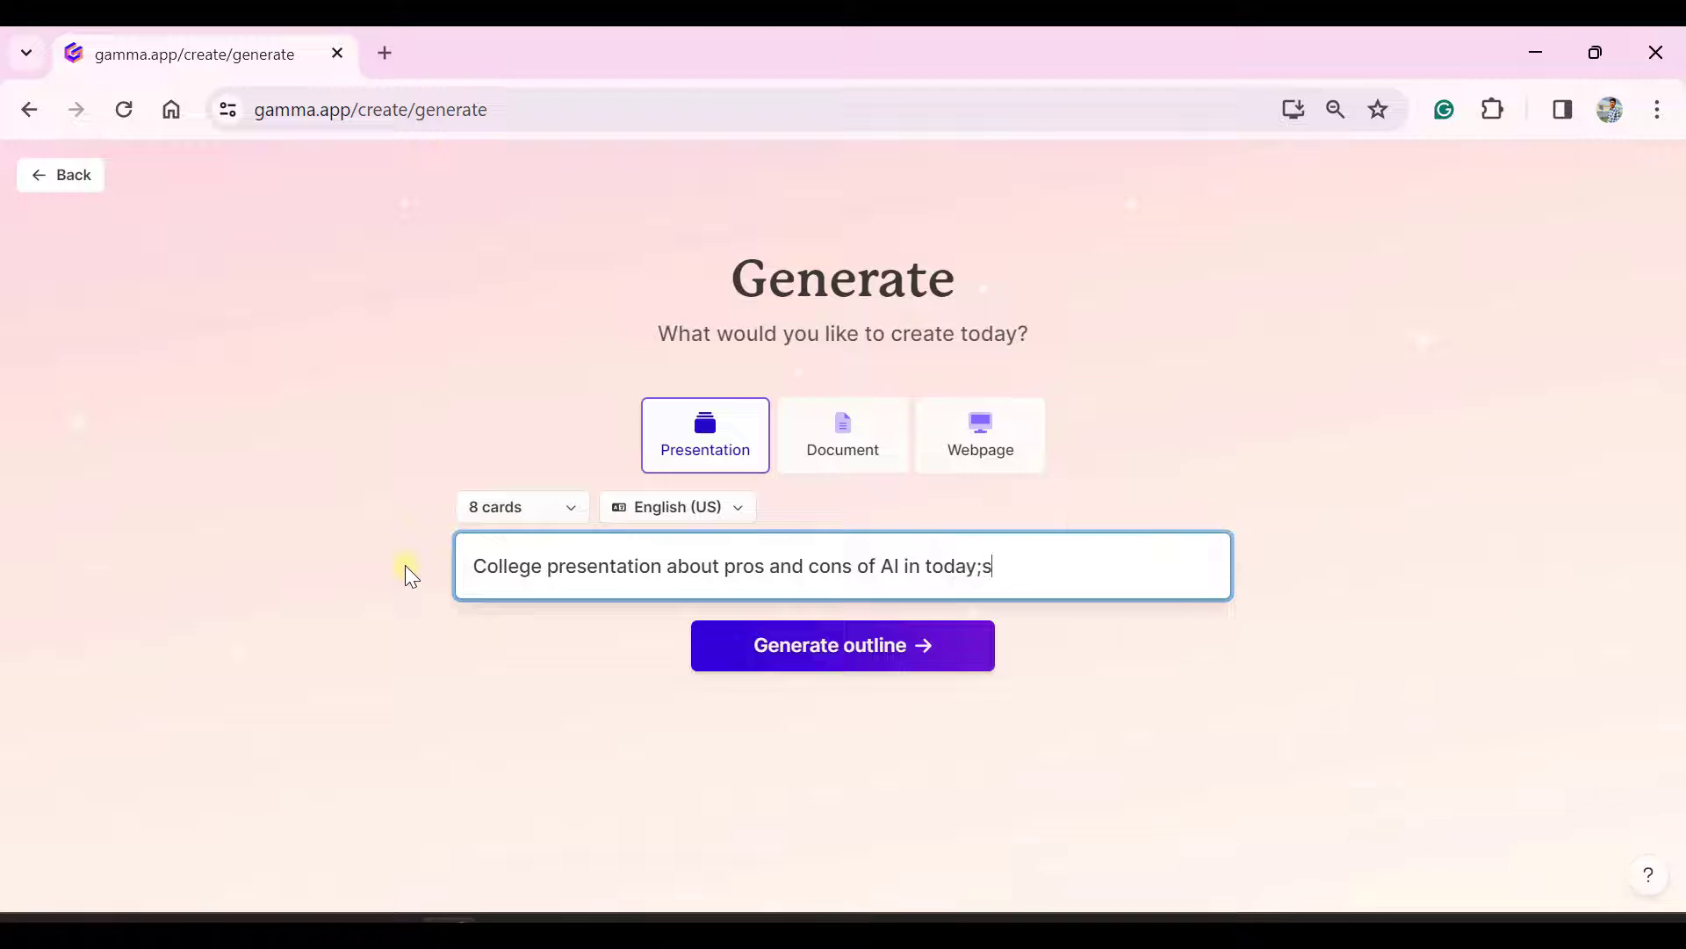
key("BackSpace")
key("BackSpace")
type("'s life")
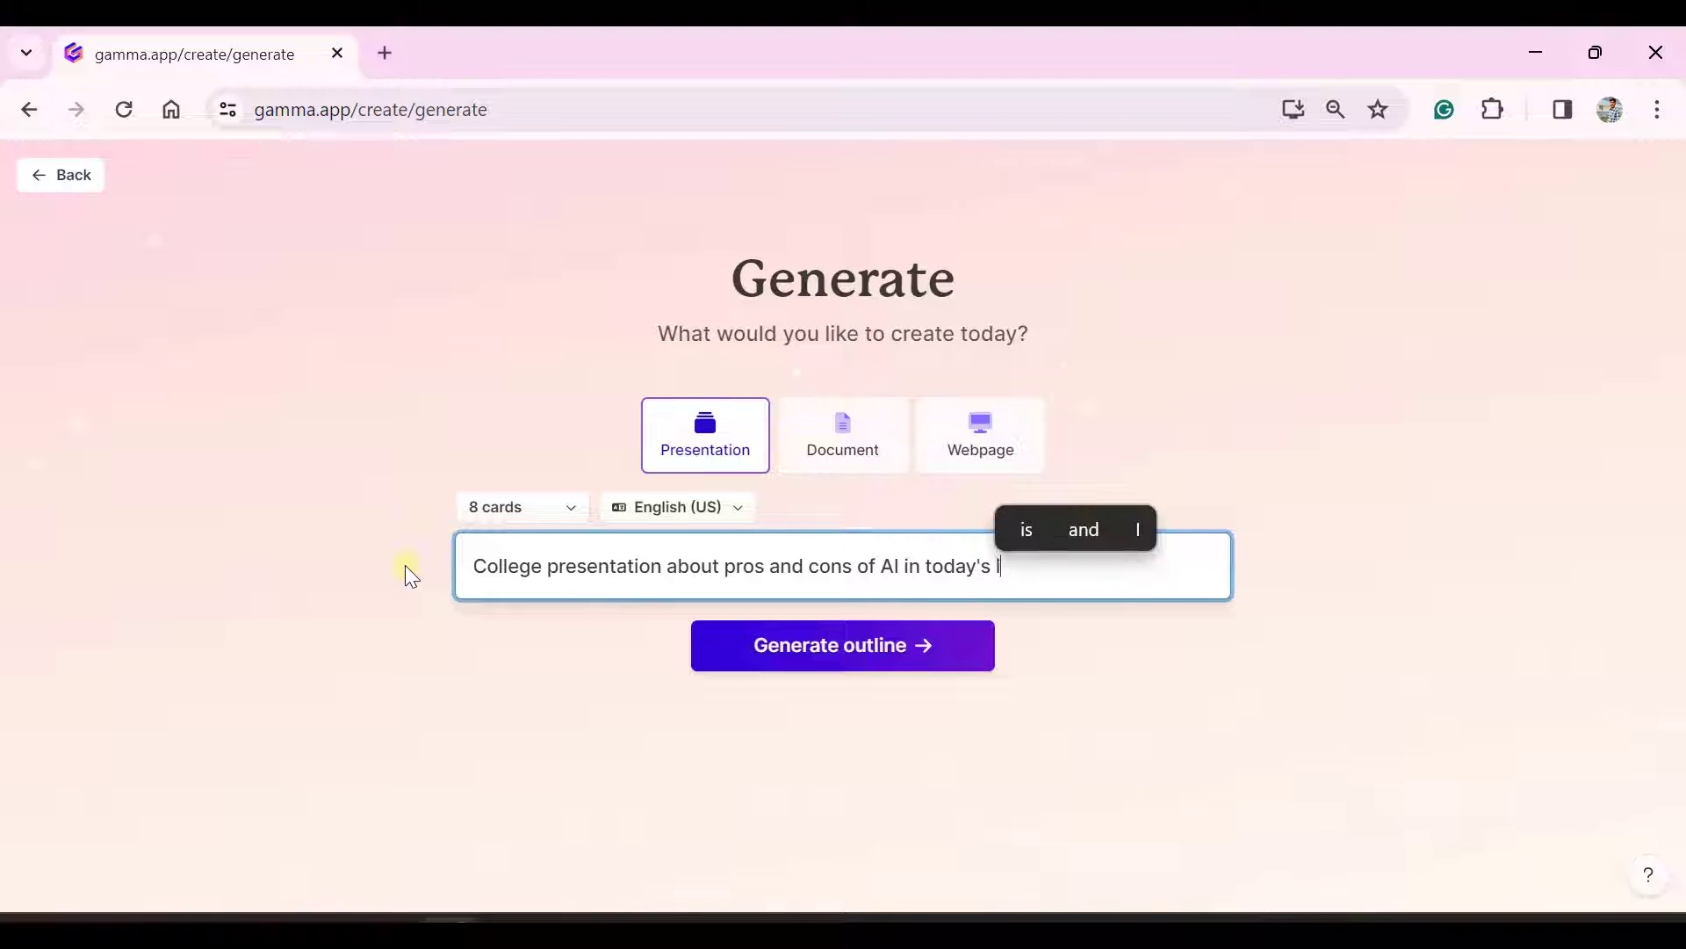
left_click(784, 650)
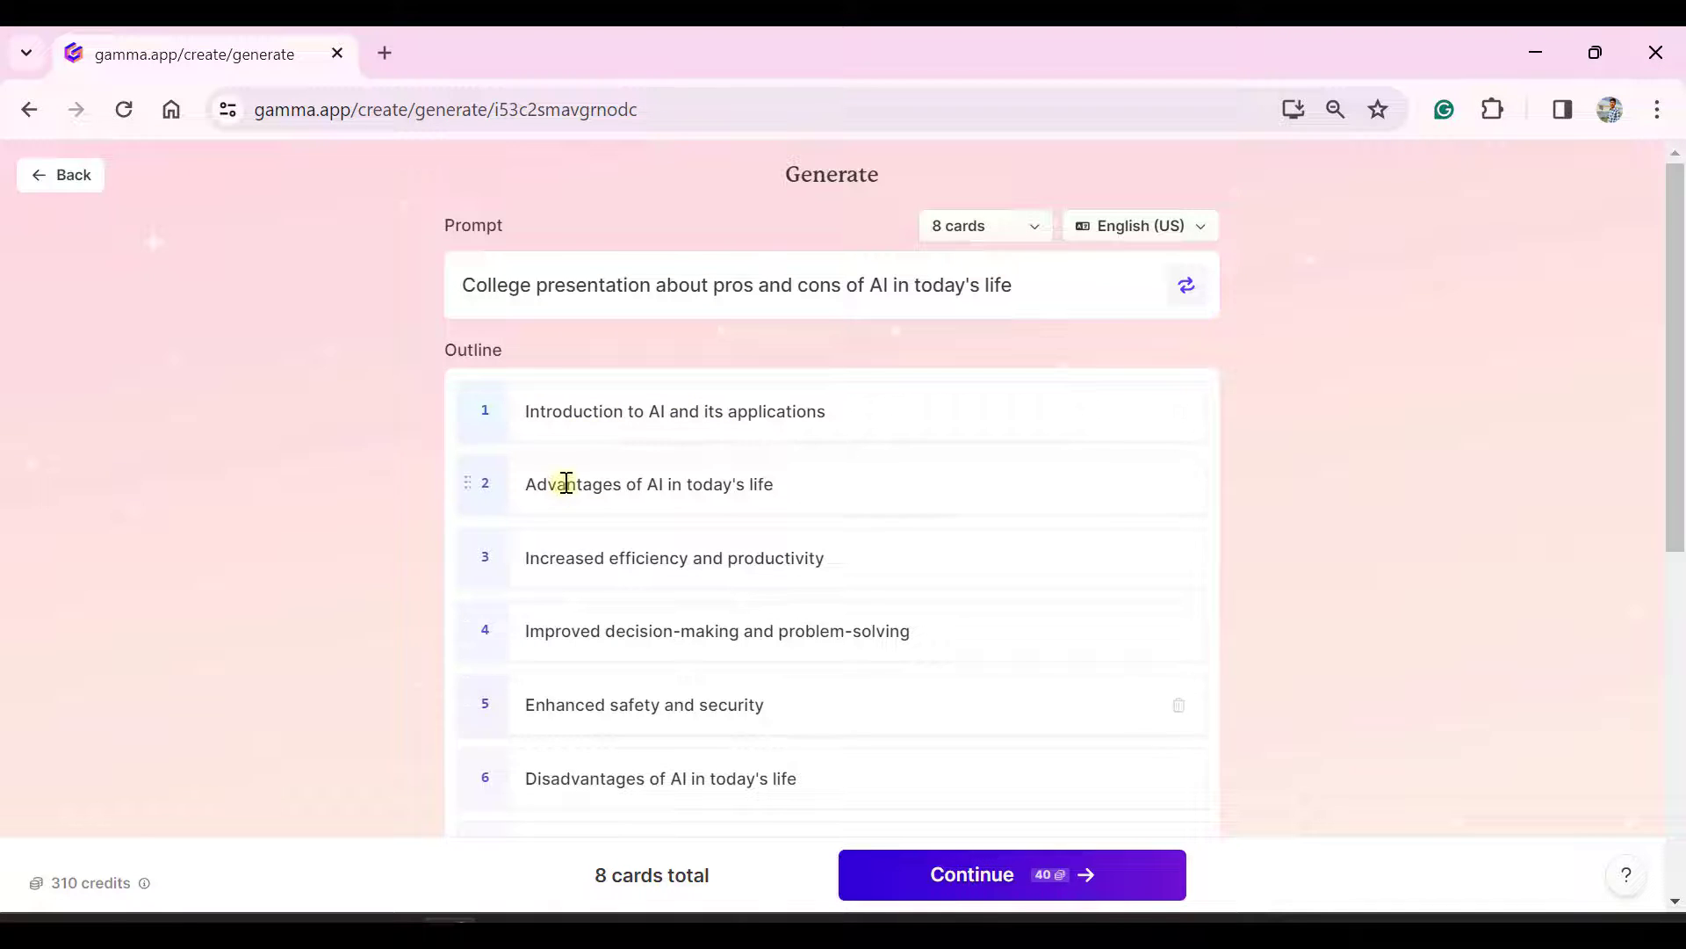
Step: Review the card titles in the generated outline and check that the disadvantages card's title can be edited
scroll(527, 667, "down", 4)
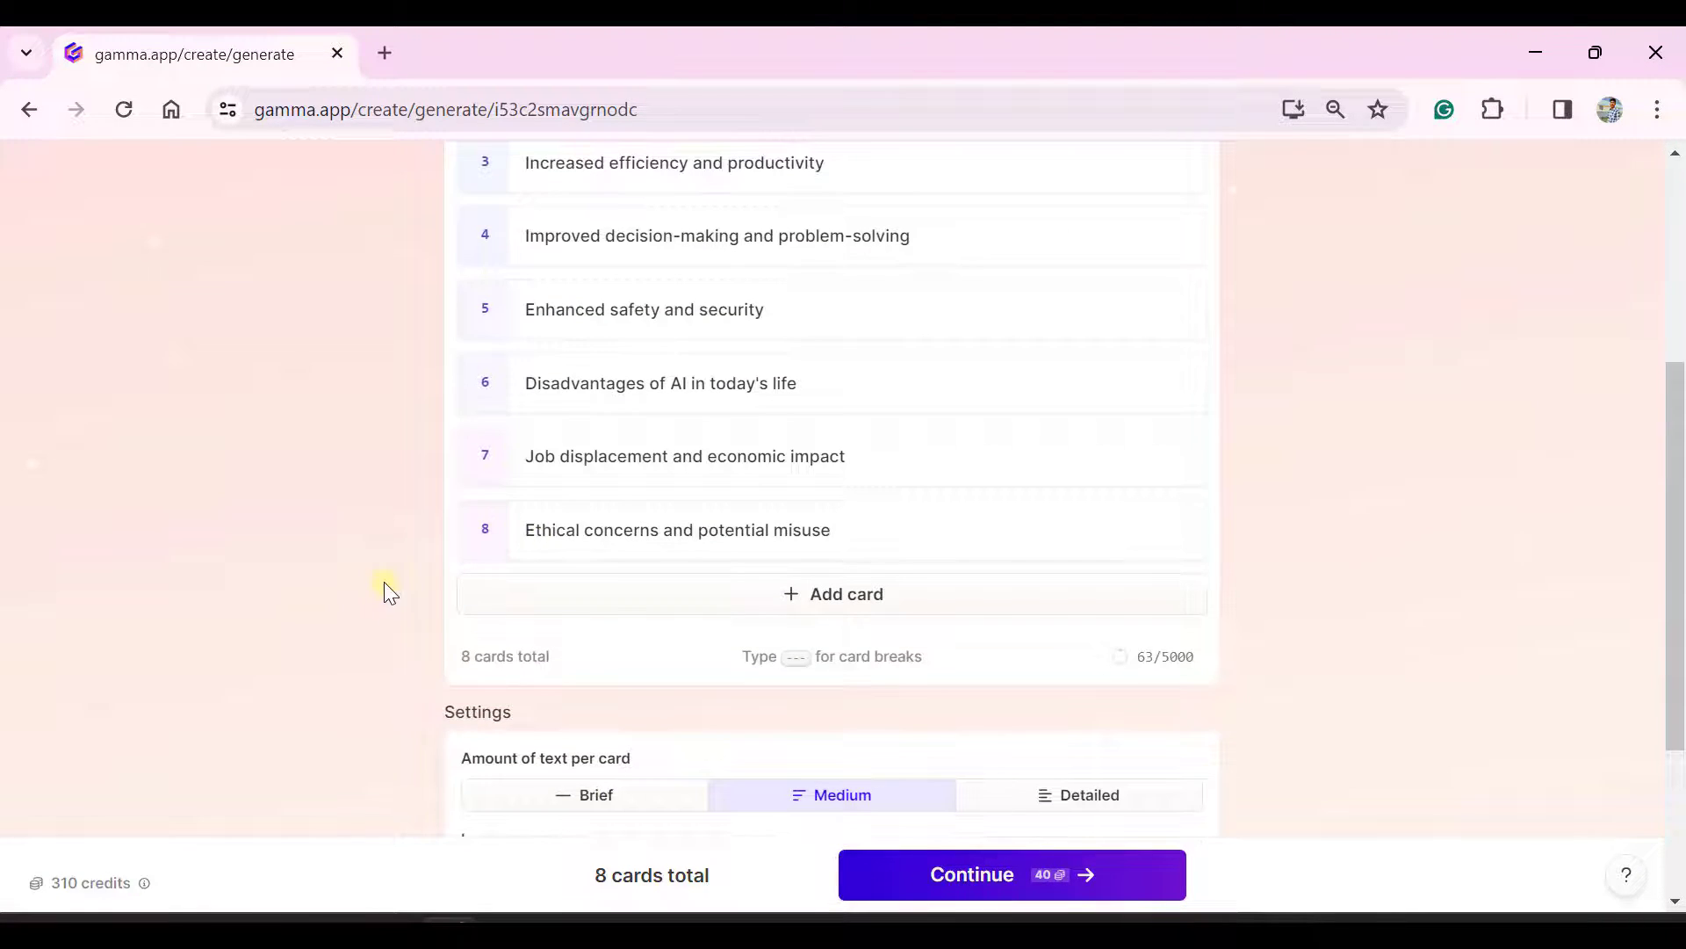
scroll(387, 588, "up", 1)
scroll(383, 586, "up", 1)
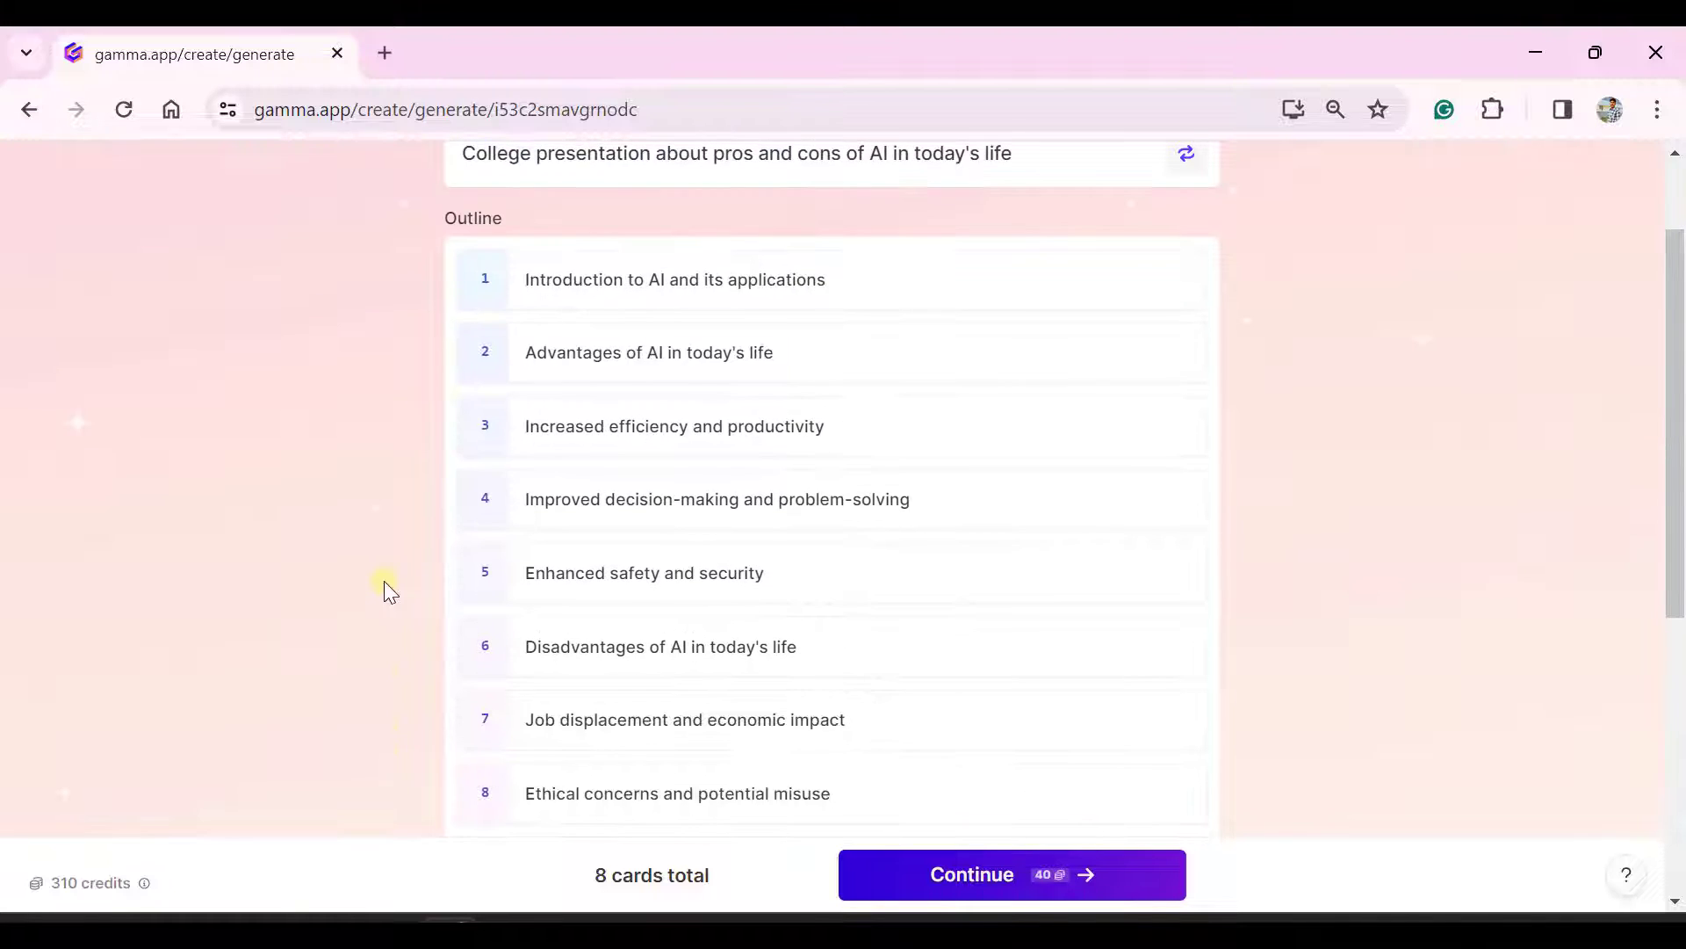
scroll(567, 663, "down", 2)
scroll(567, 663, "down", 1)
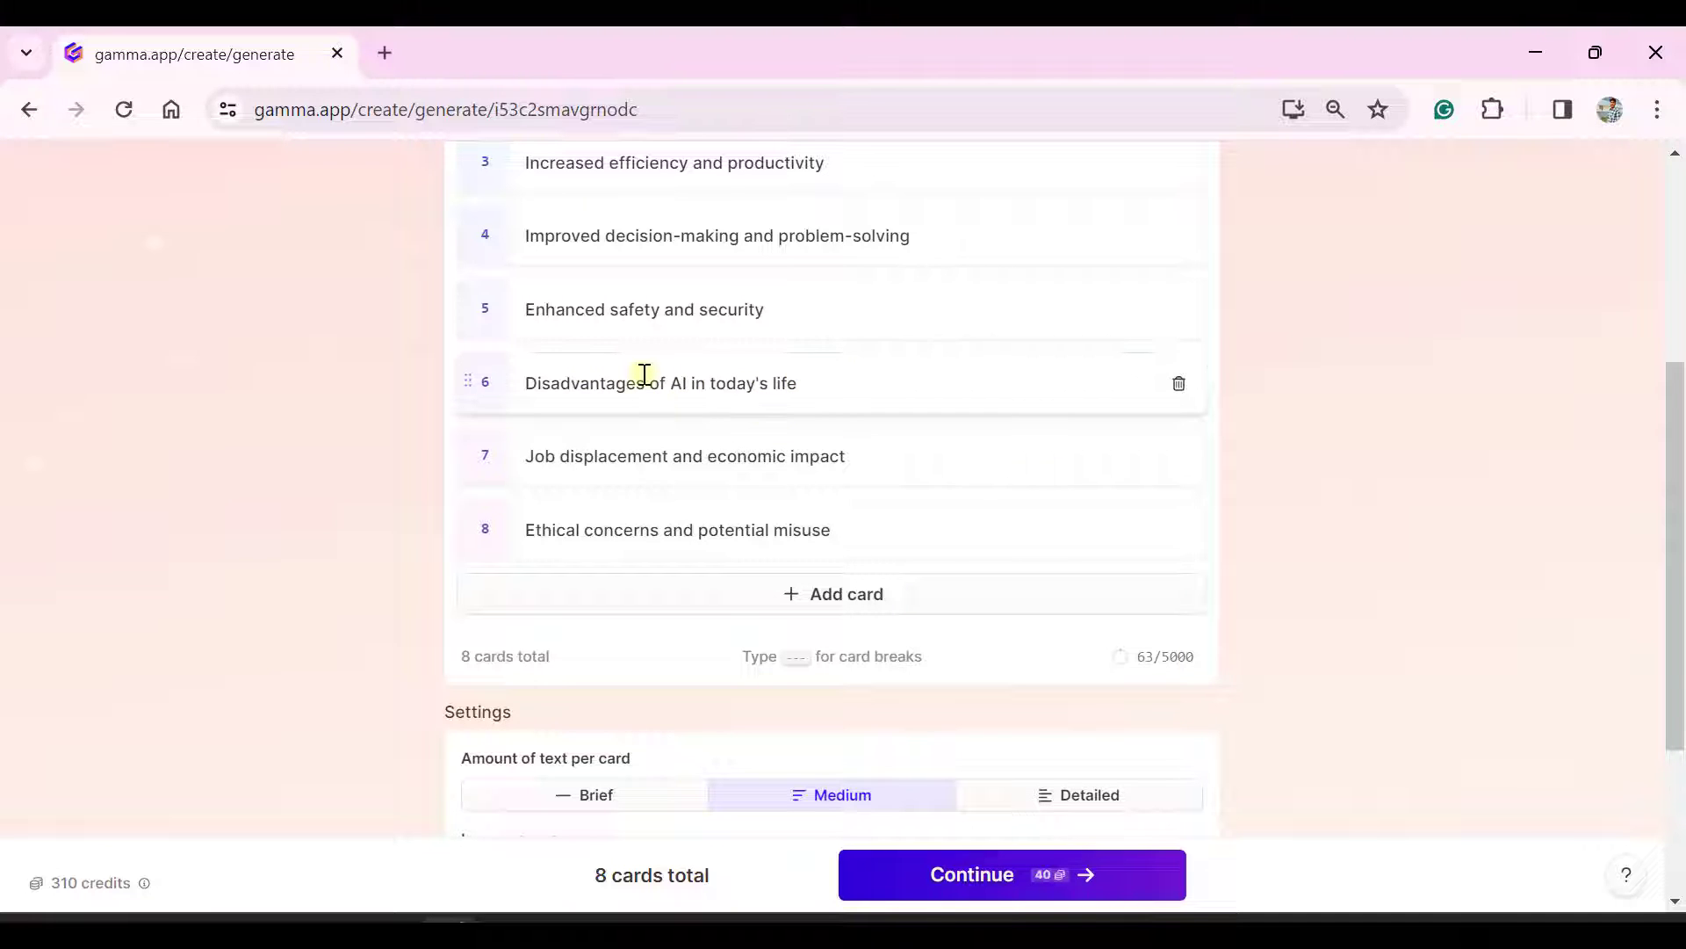
left_click(535, 390)
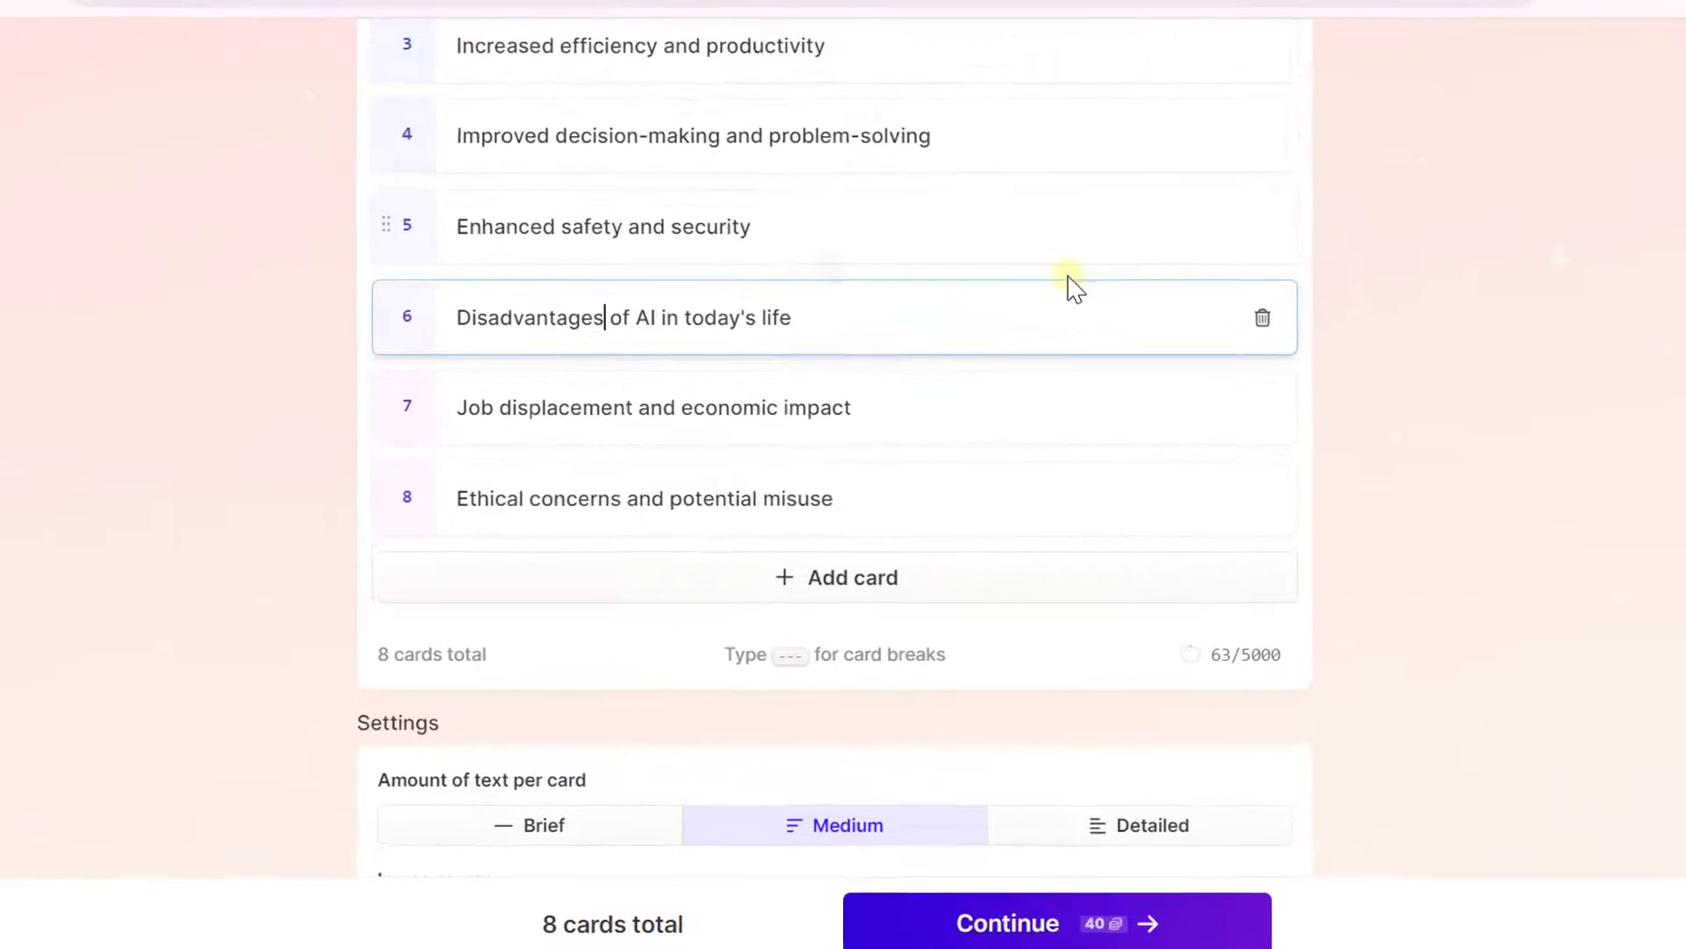
left_click(273, 569)
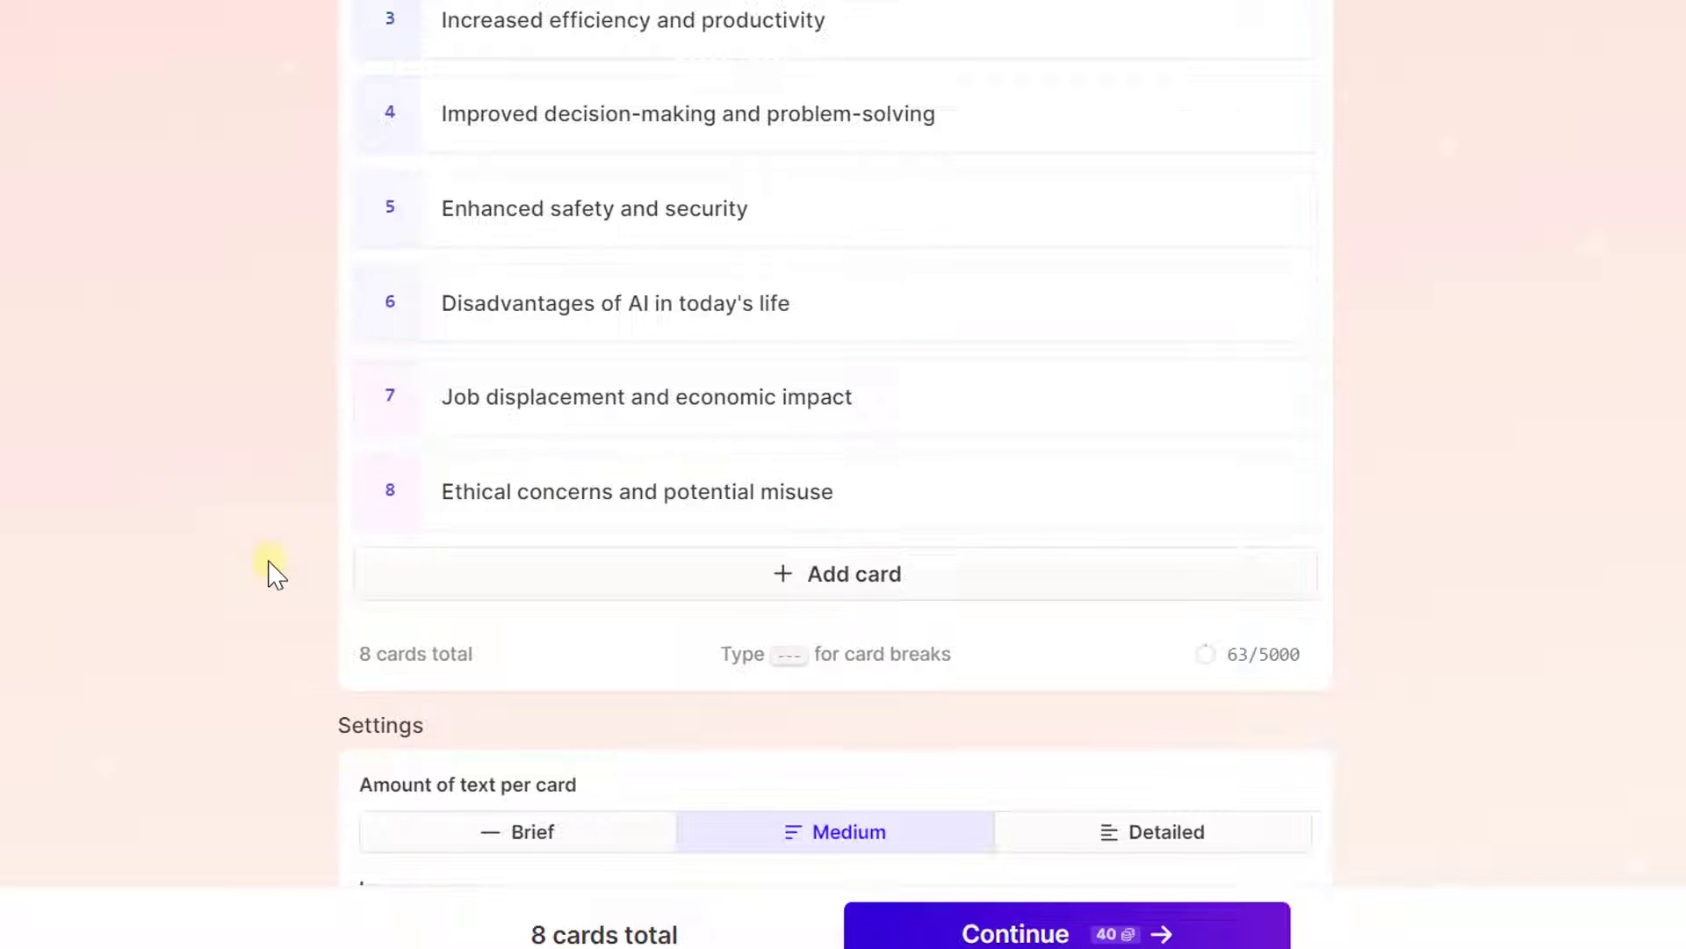
Step: Examine the text amount and image settings below the outline, including the available image sources
scroll(275, 573, "down", 4)
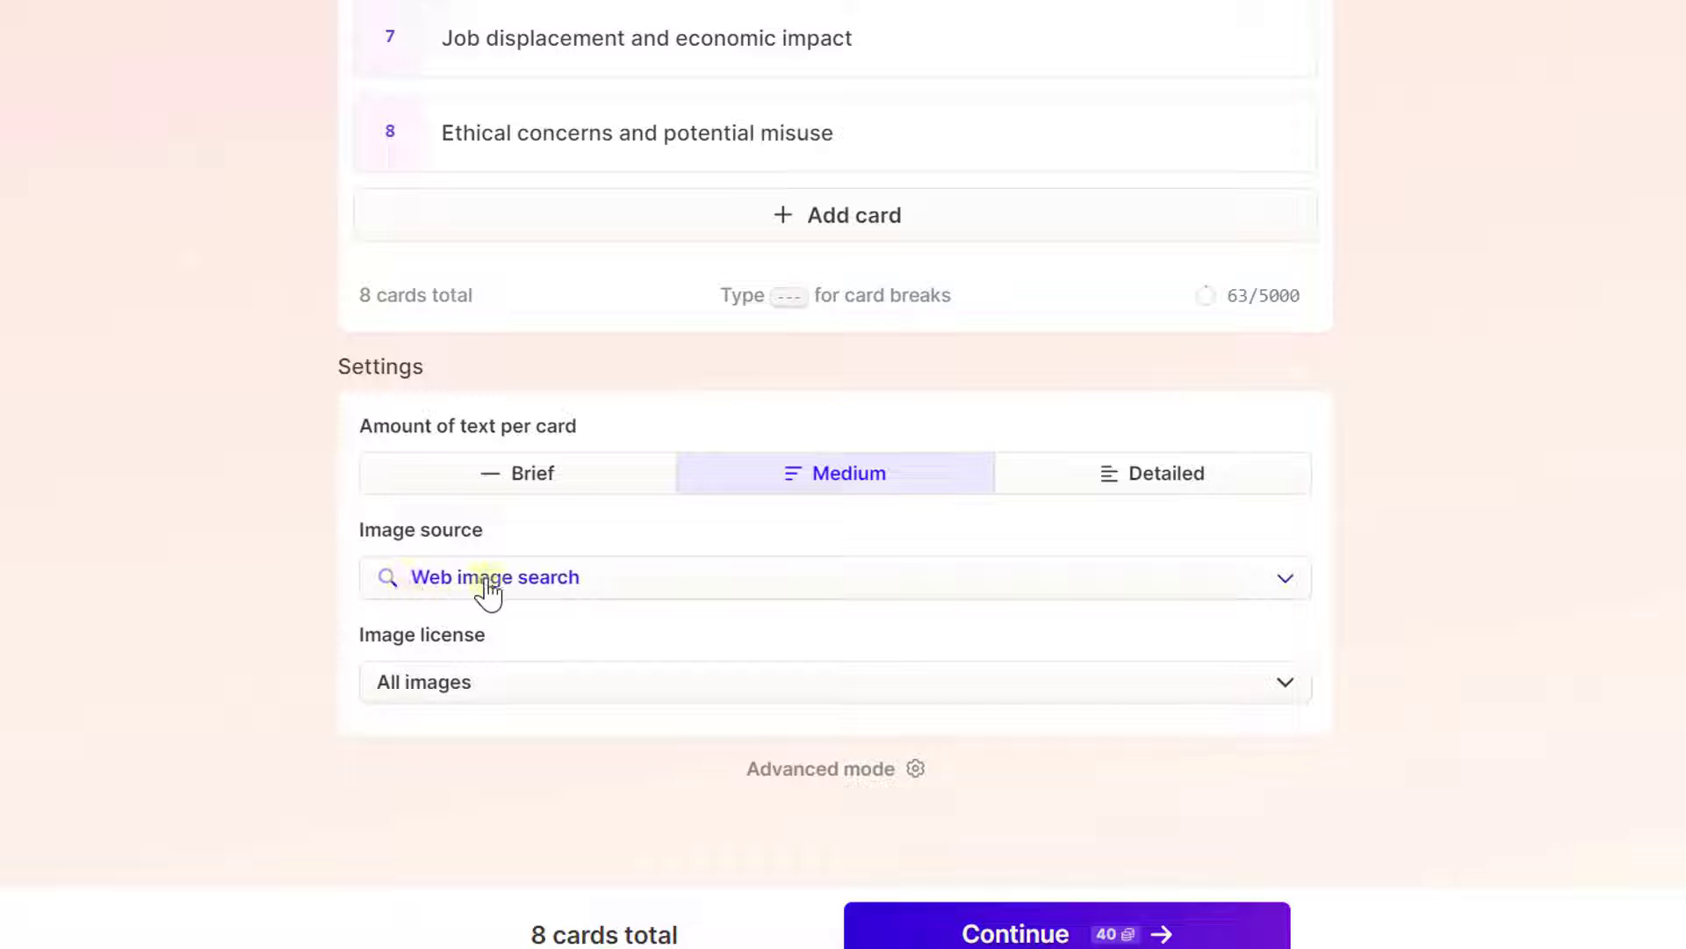
left_click(978, 579)
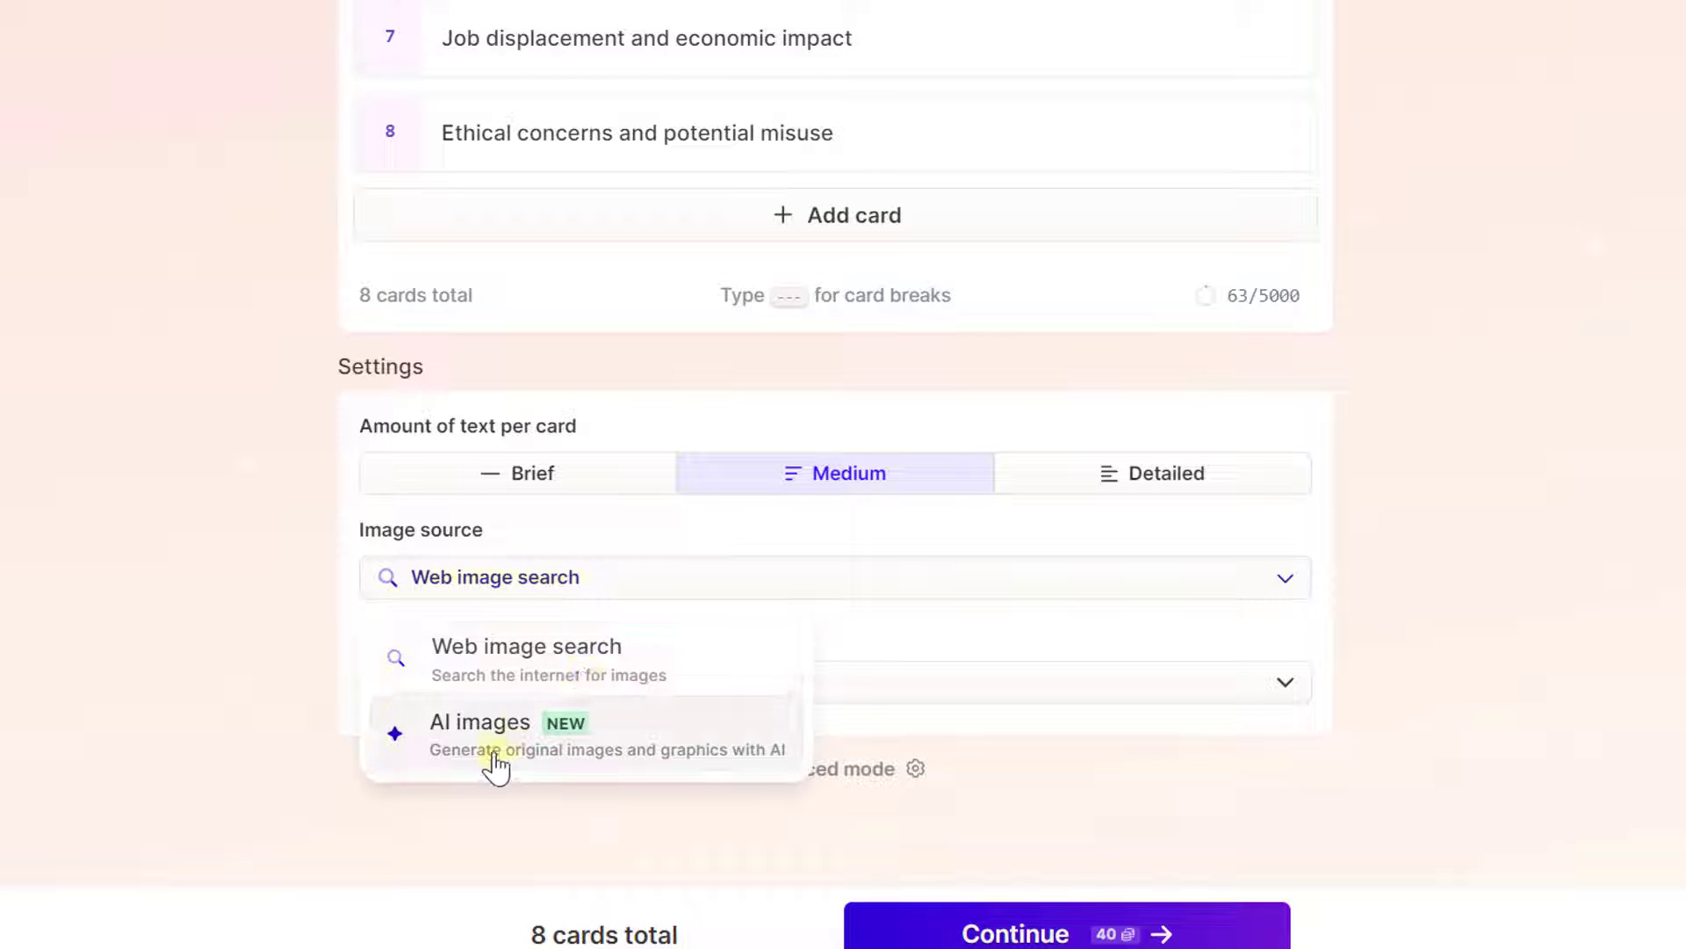
left_click(241, 640)
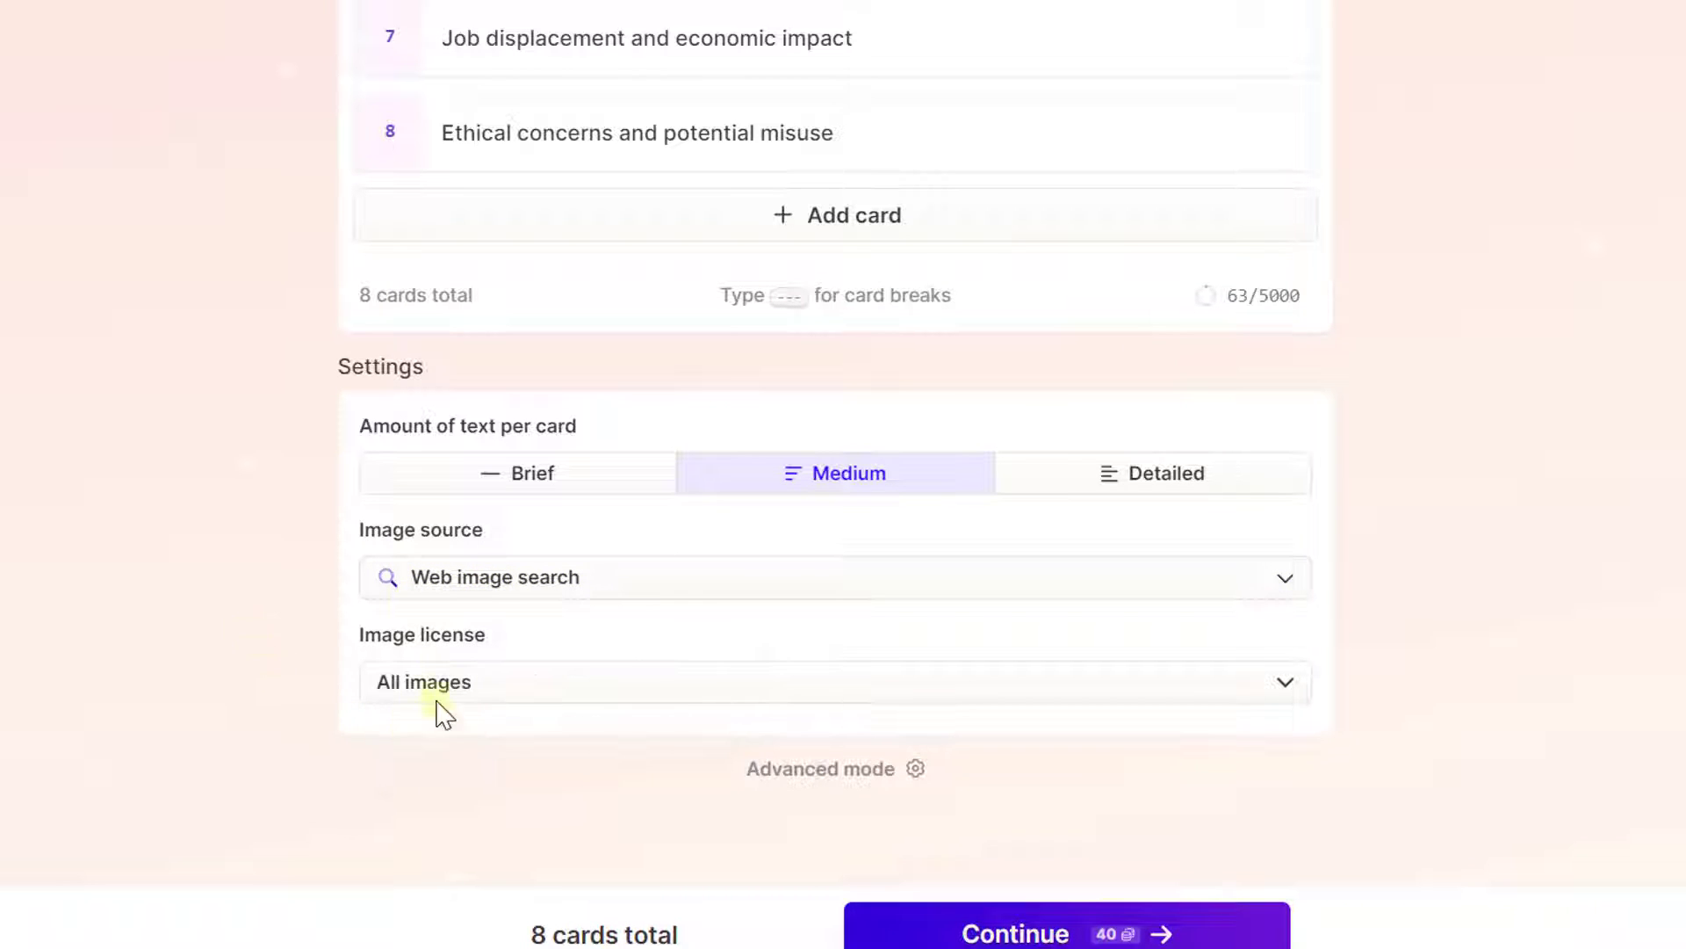
Step: Review the available image license options and continue from the outline to the theme selection
left_click(448, 688)
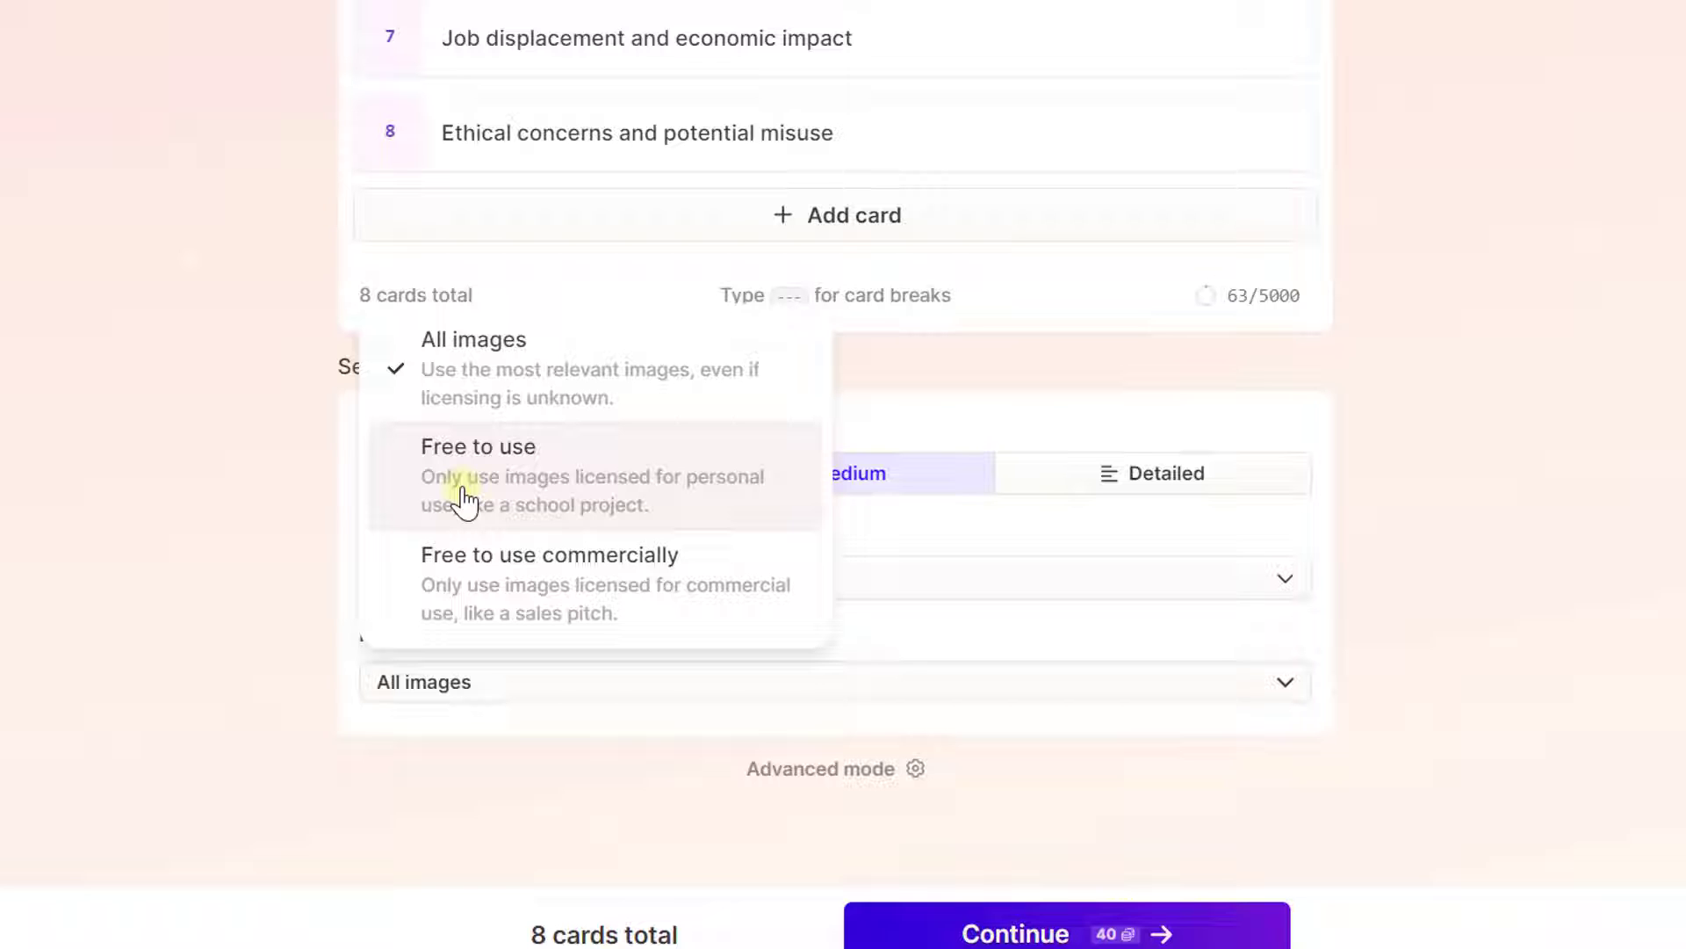
left_click(466, 808)
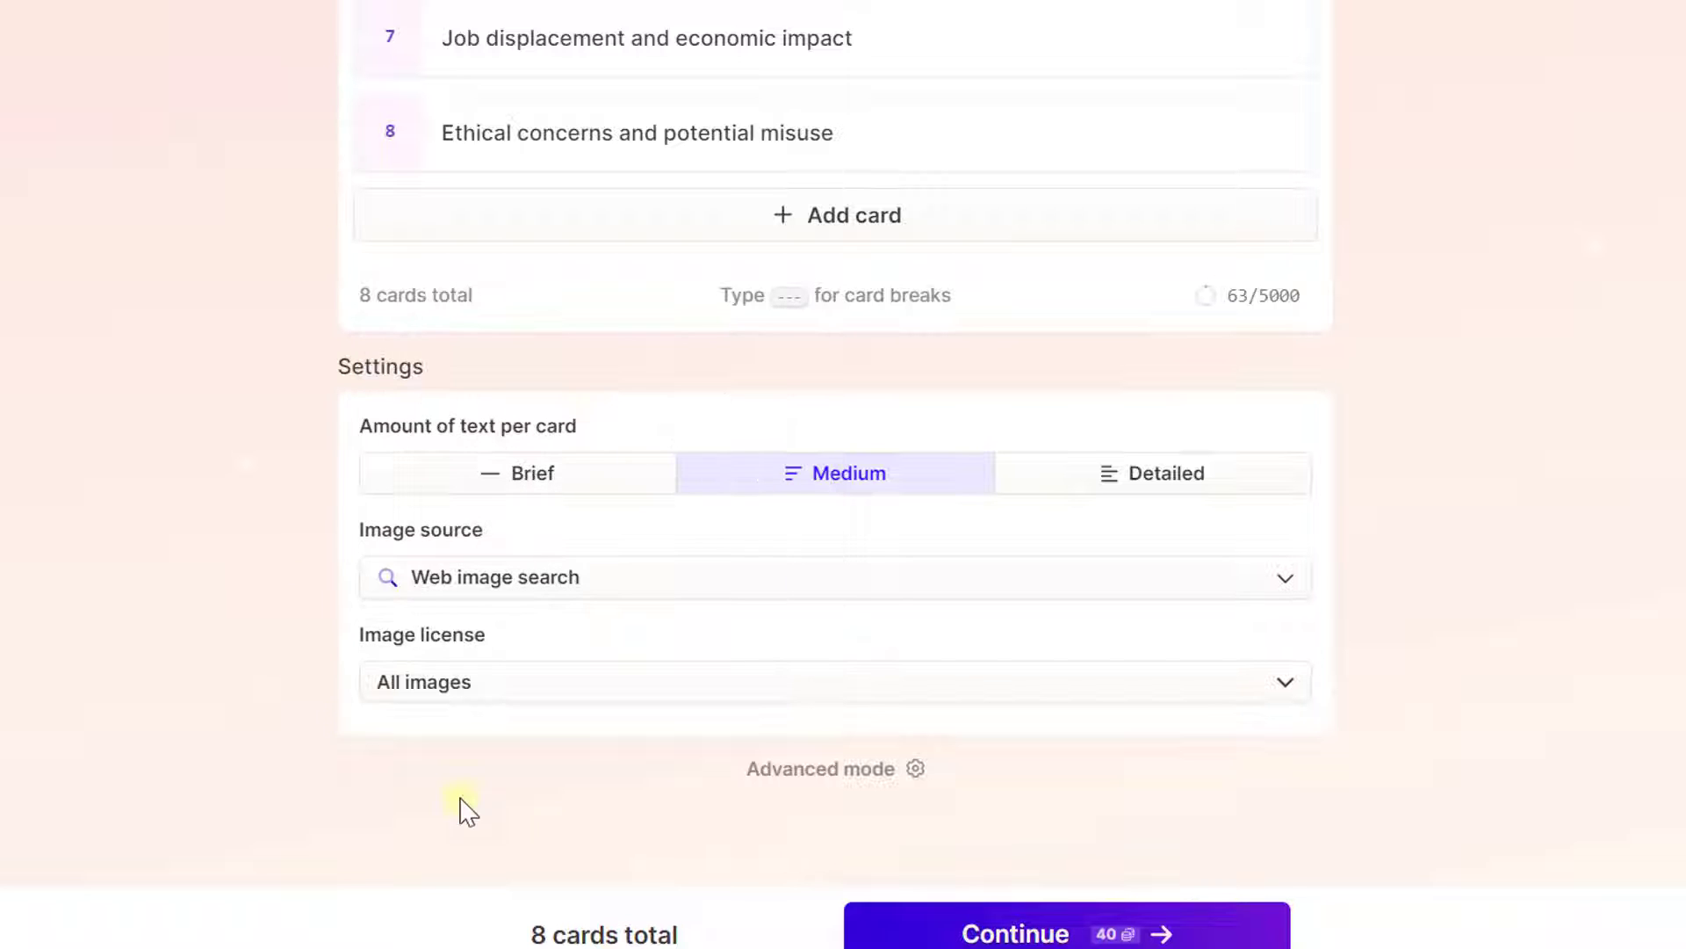
scroll(689, 839, "up", 10)
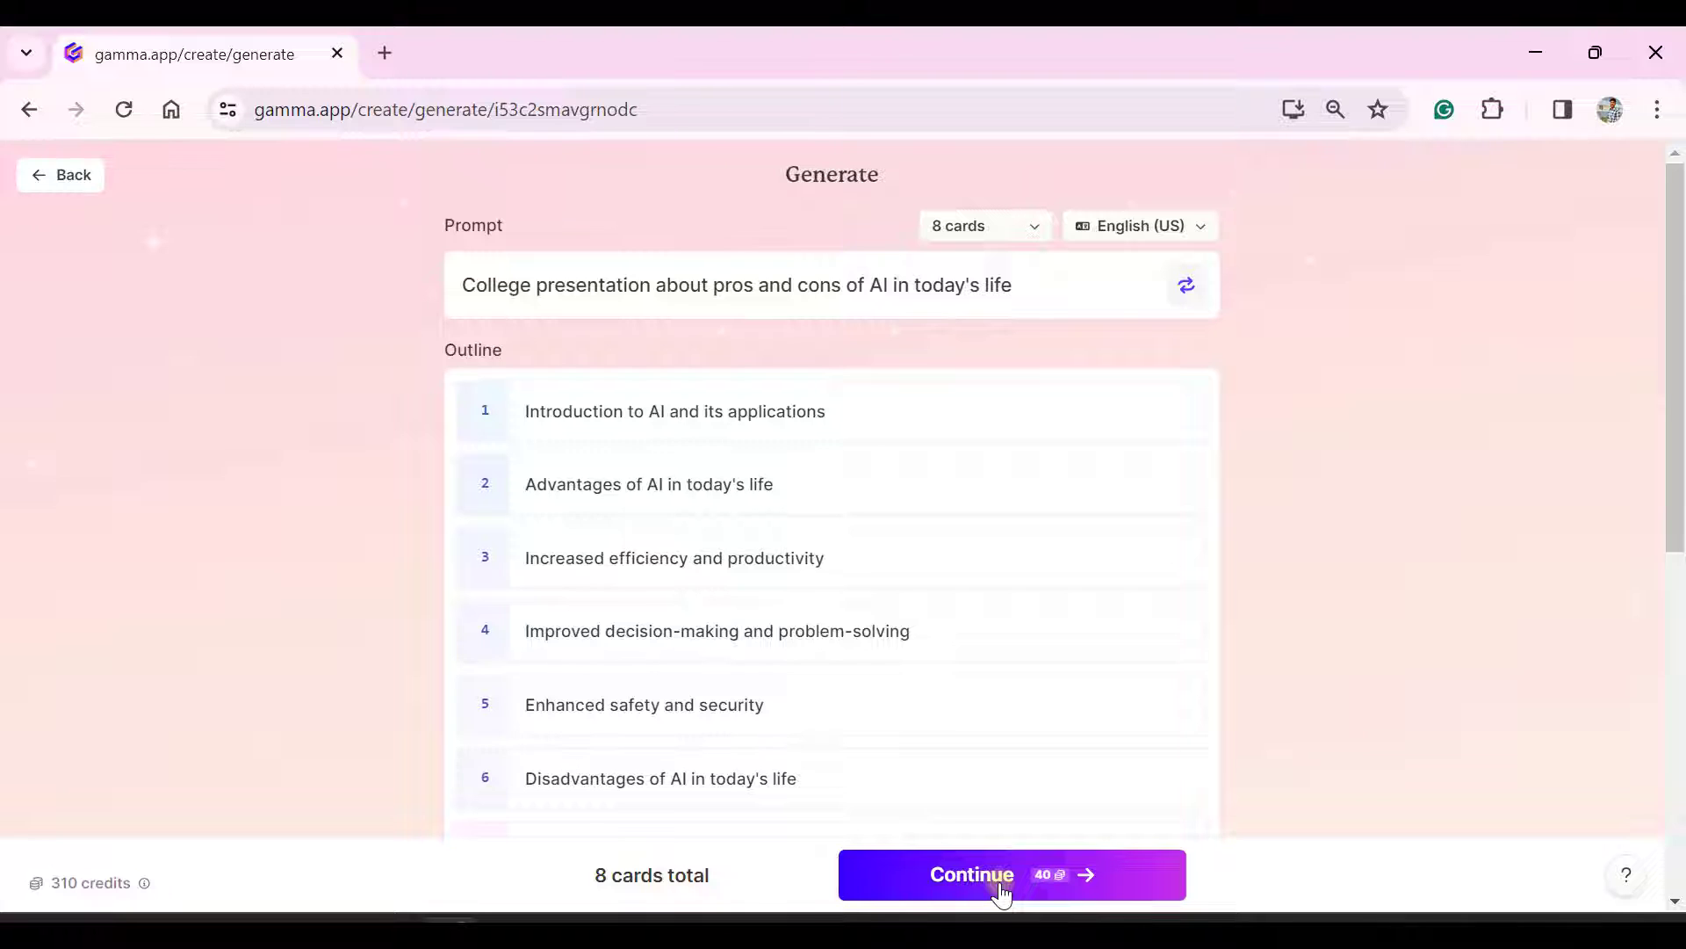
left_click(1002, 893)
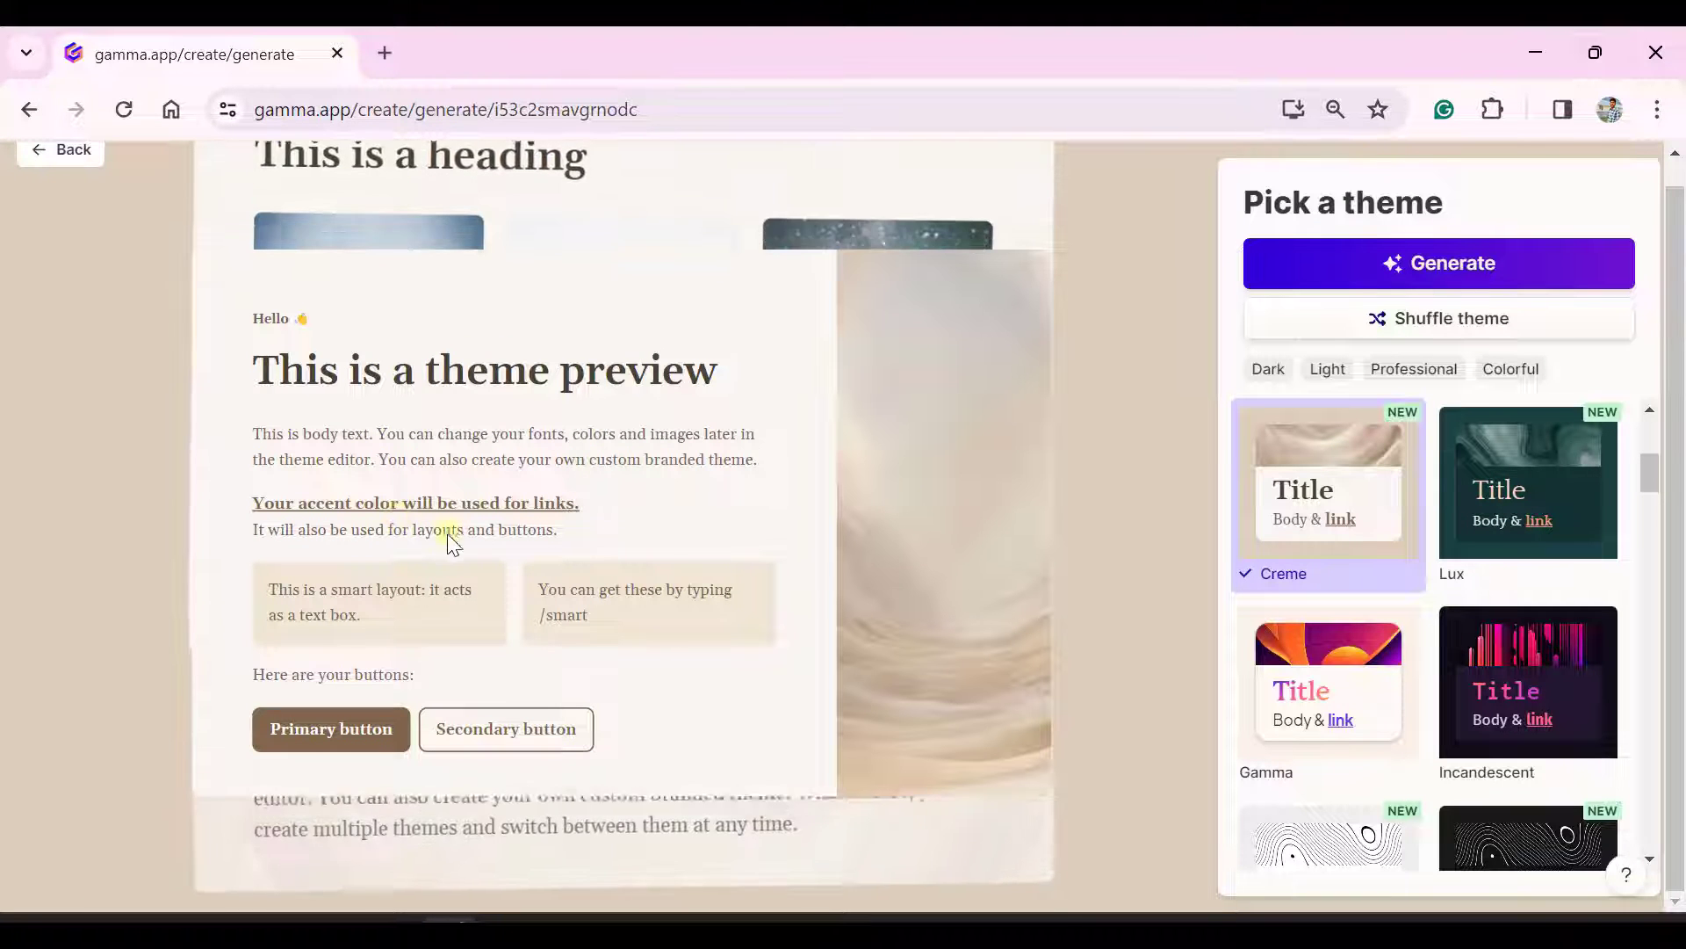
Step: Browse the themes, preview Soft Cloud, and generate the presentation with the dark Soft Coal theme
scroll(1357, 594, "down", 5)
scroll(1357, 594, "down", 10)
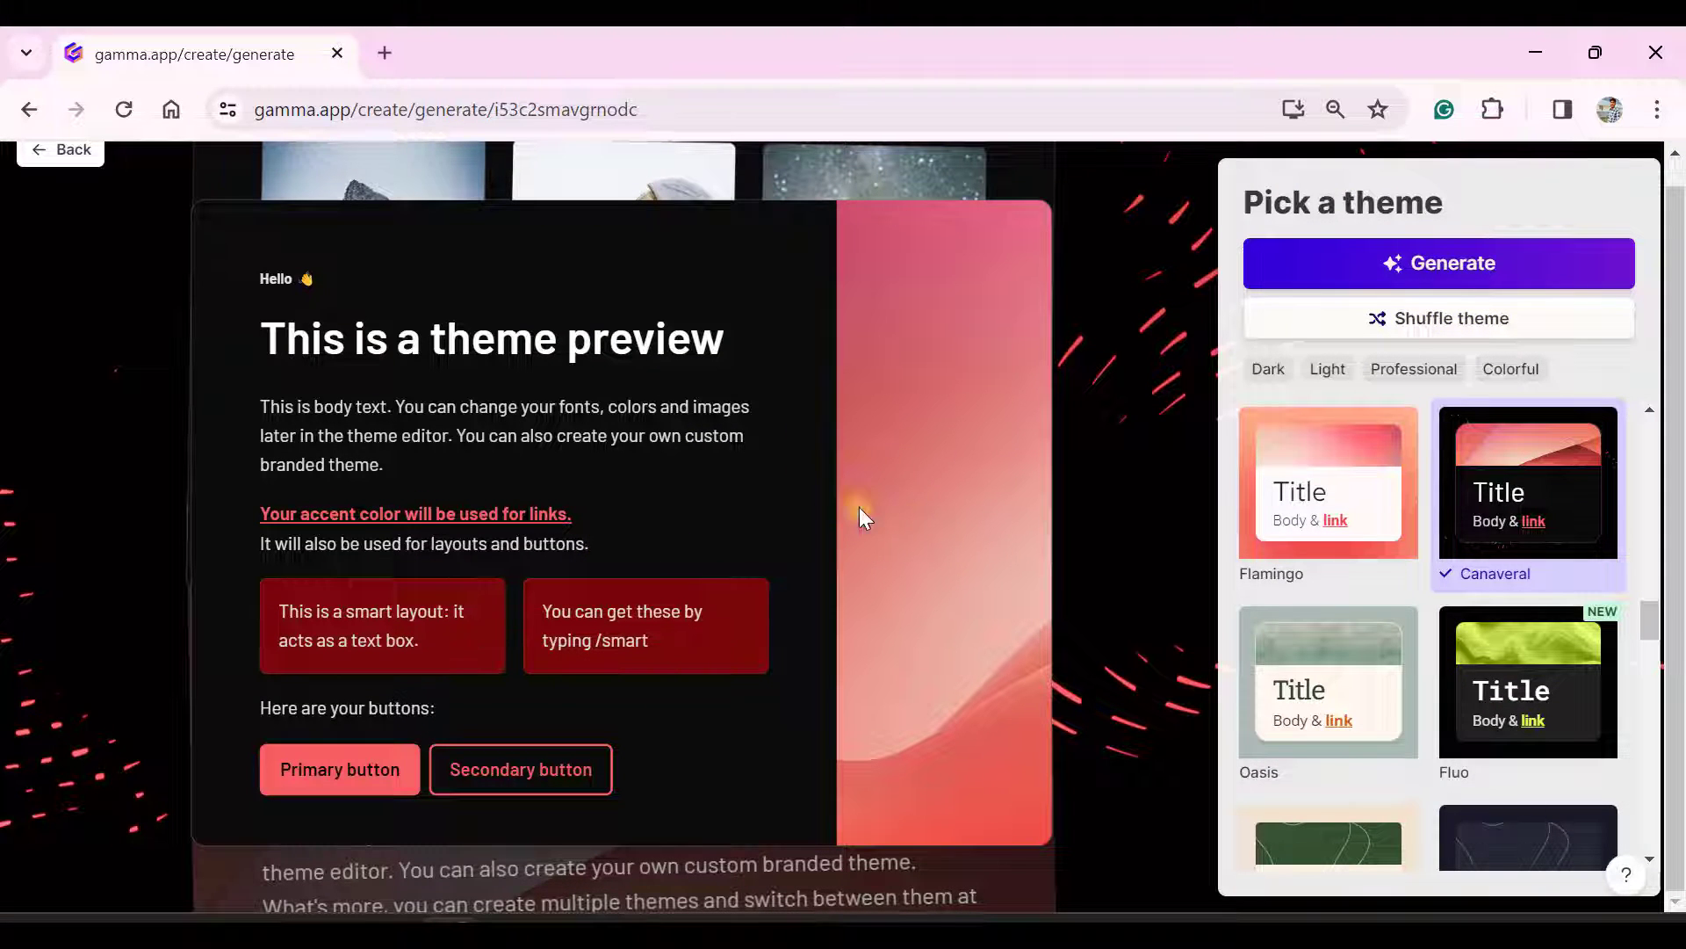
scroll(1375, 558, "down", 5)
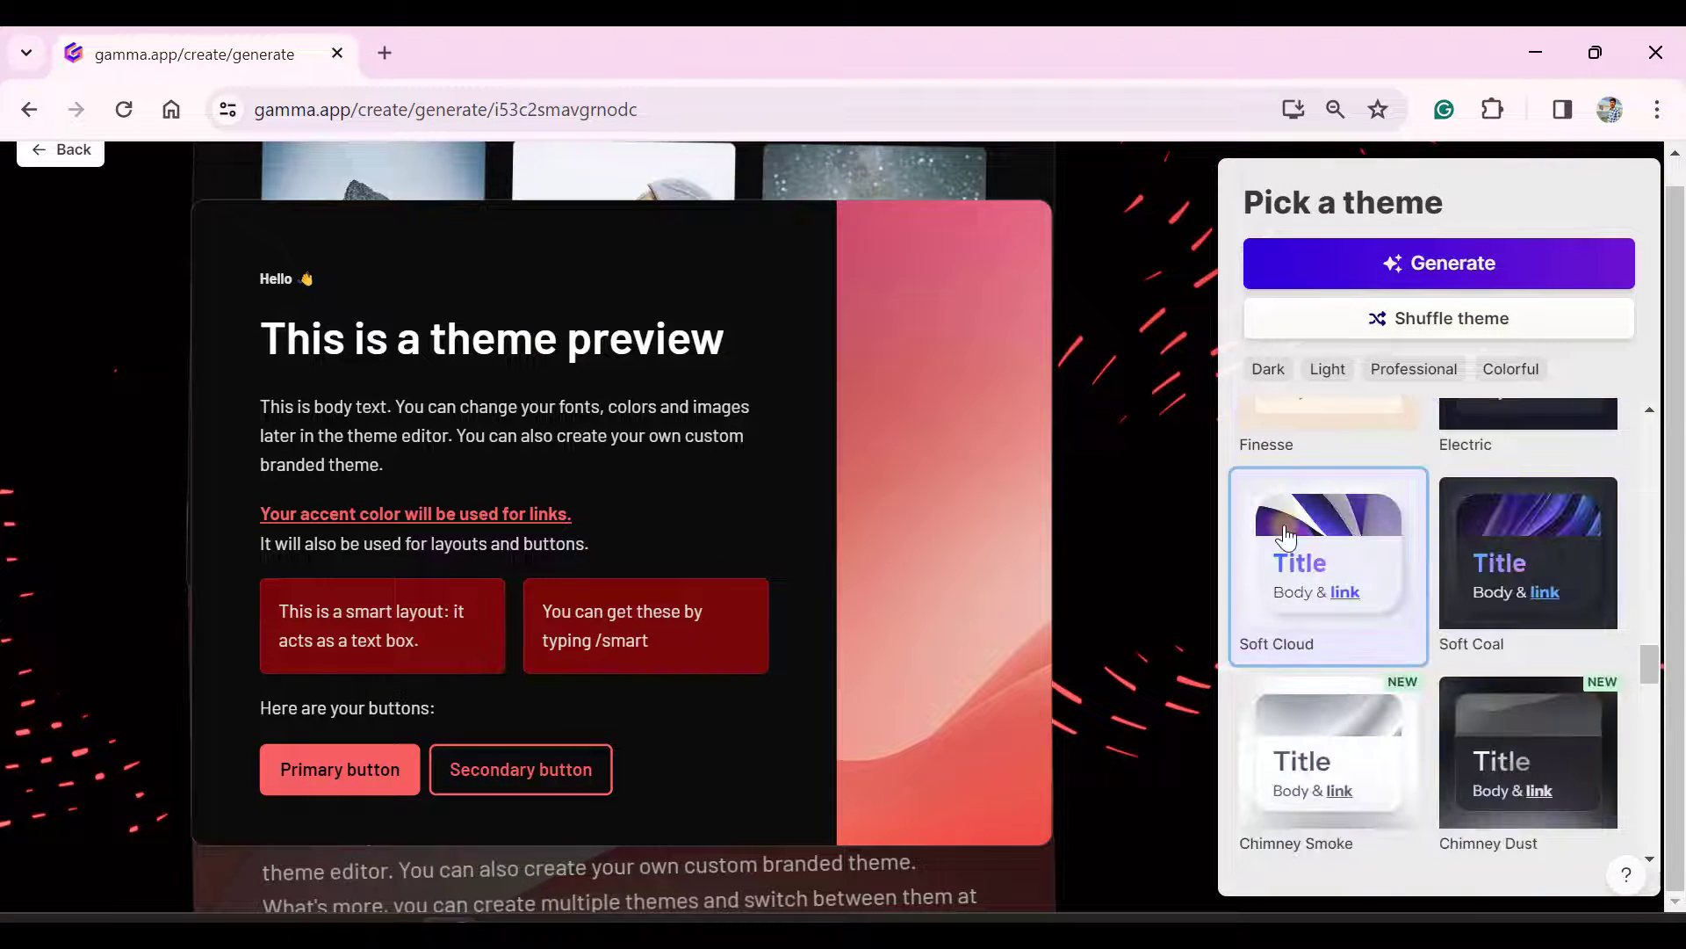
left_click(1285, 535)
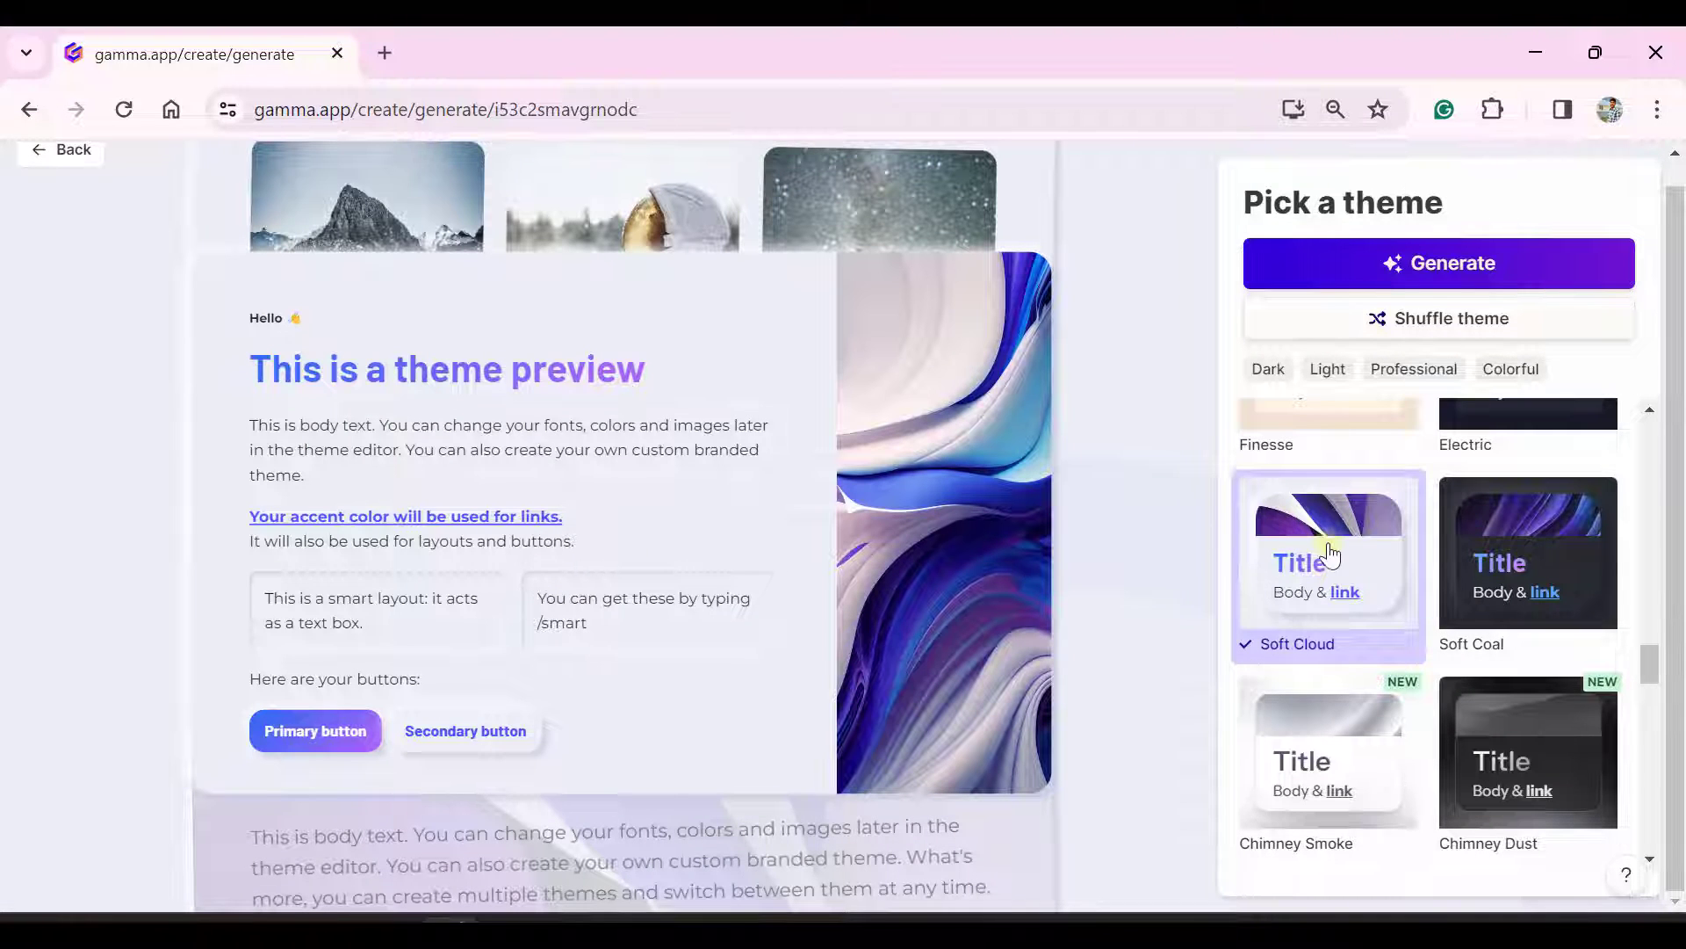
scroll(1330, 553, "down", 8)
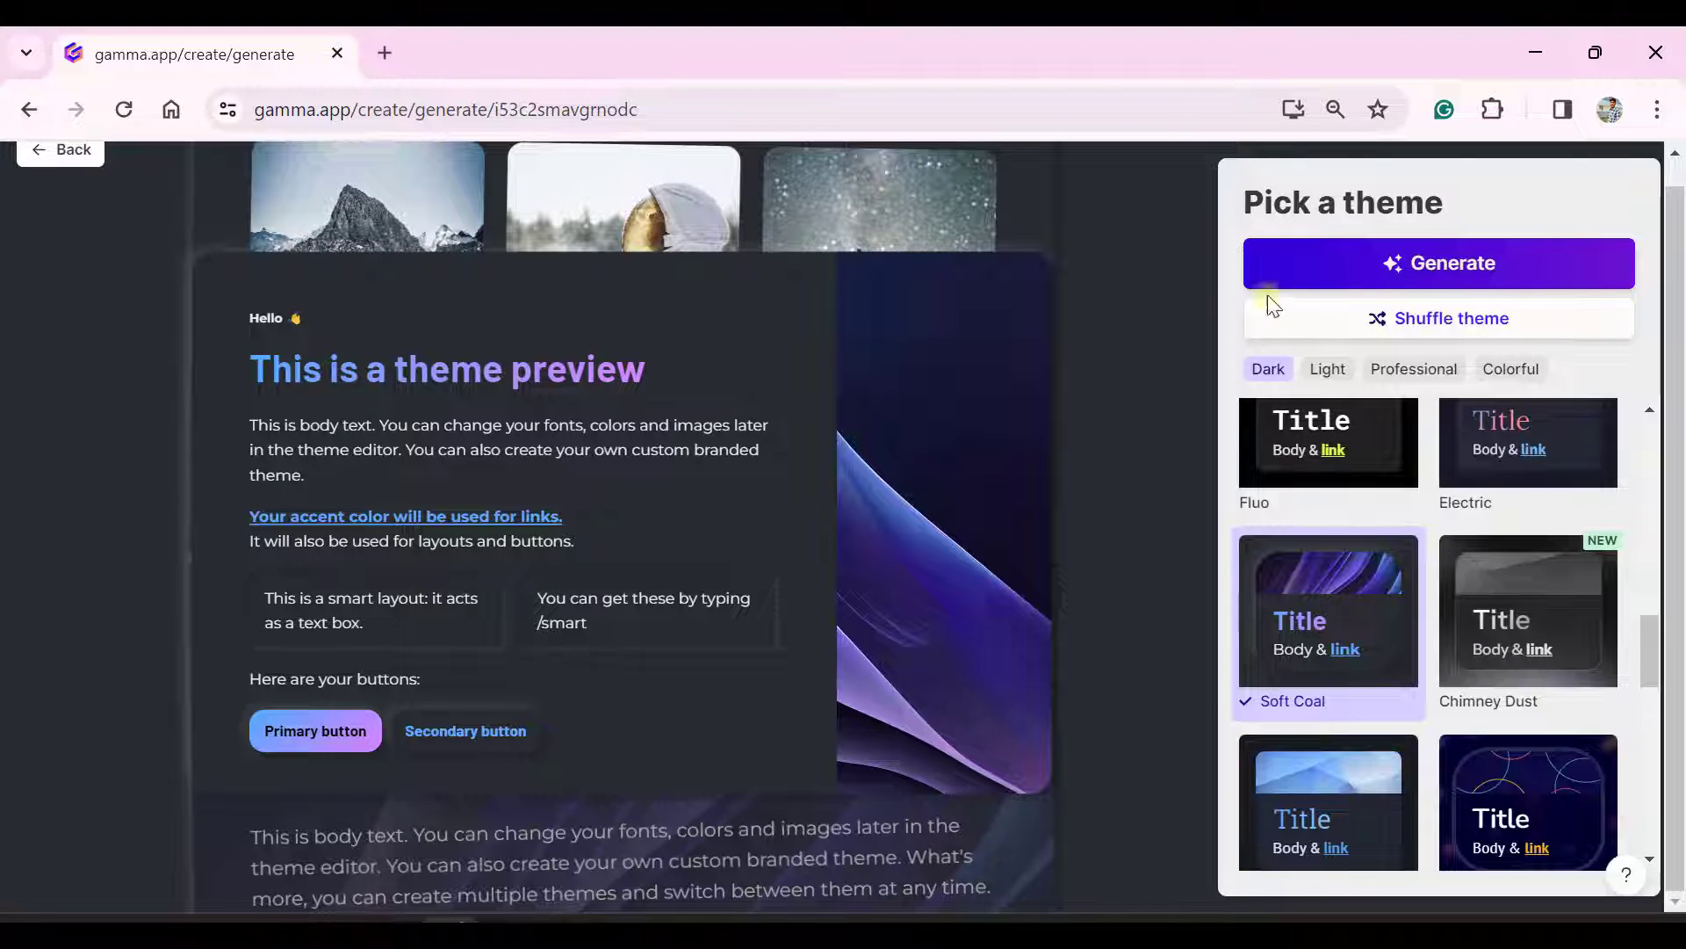
left_click(1448, 271)
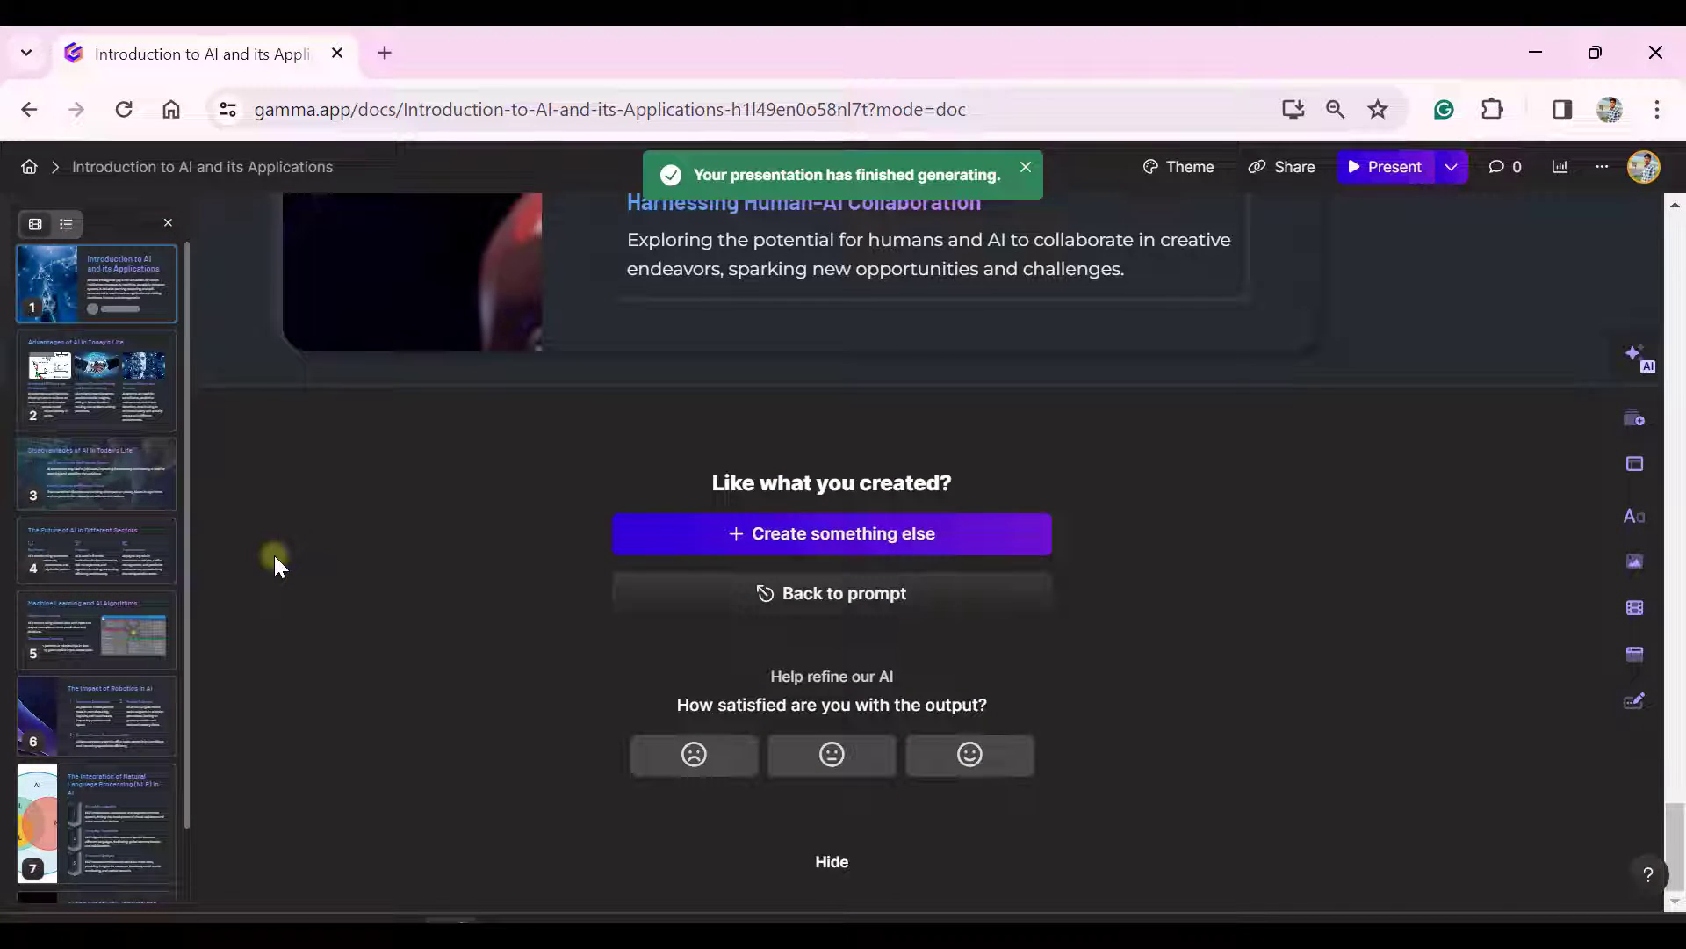
Step: Review the generated cards from the introduction through advantages, disadvantages, future sectors, machine learning and robotics to natural language processing
scroll(145, 681, "down", 2)
scroll(67, 694, "up", 2)
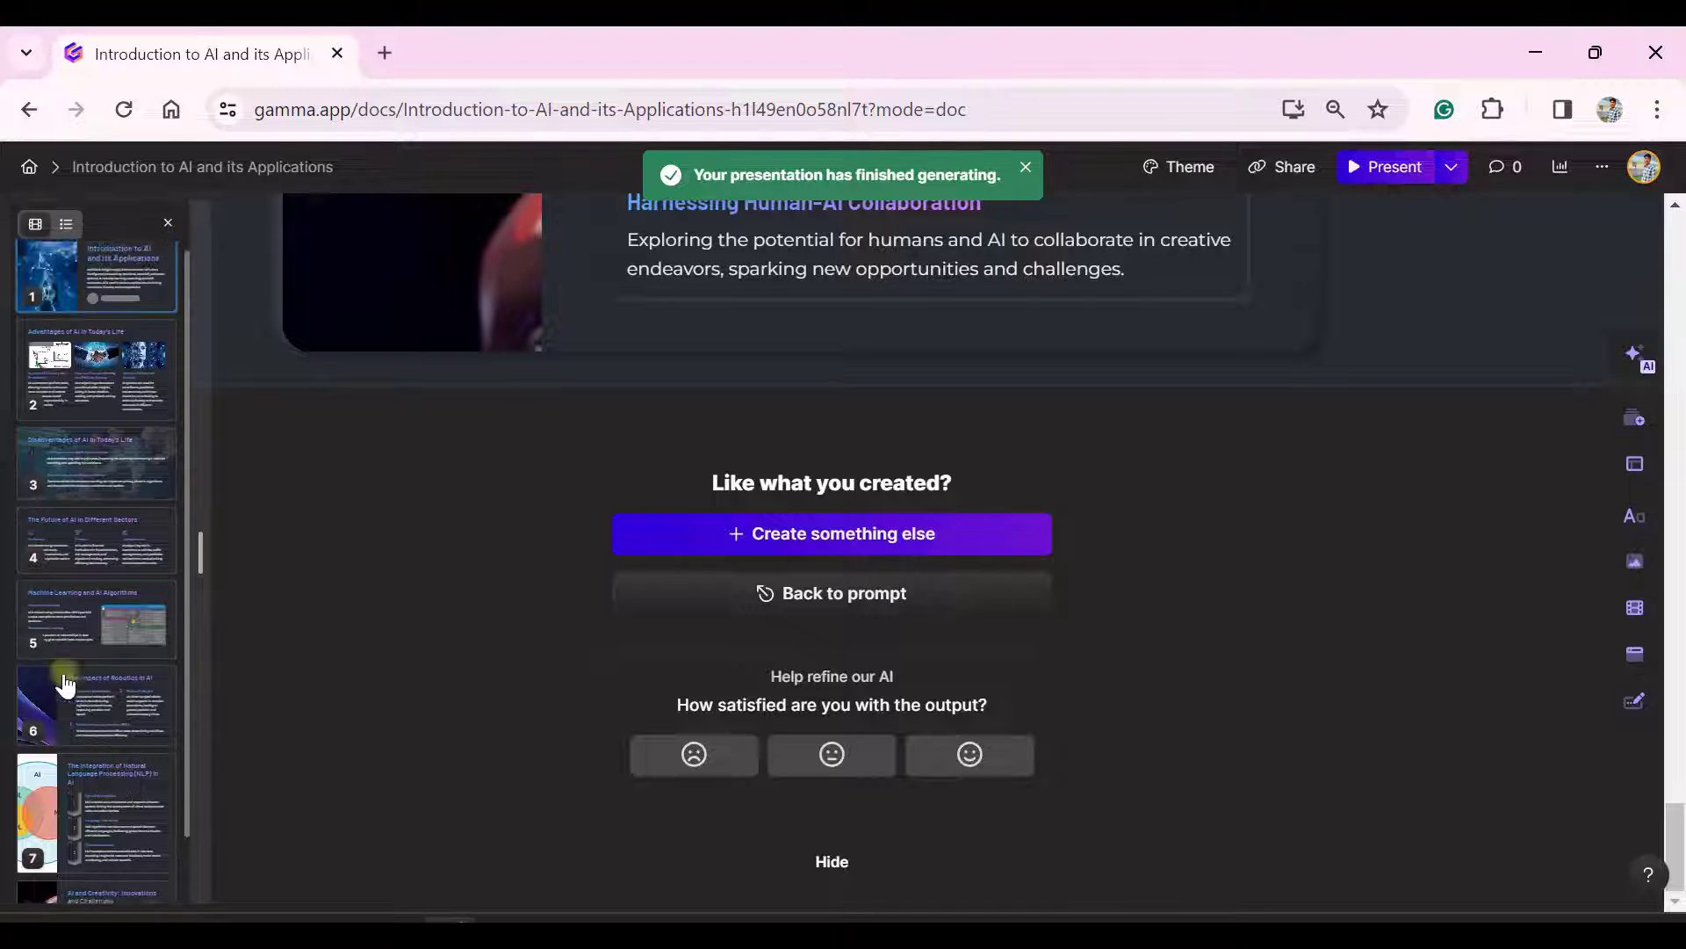
left_click(48, 281)
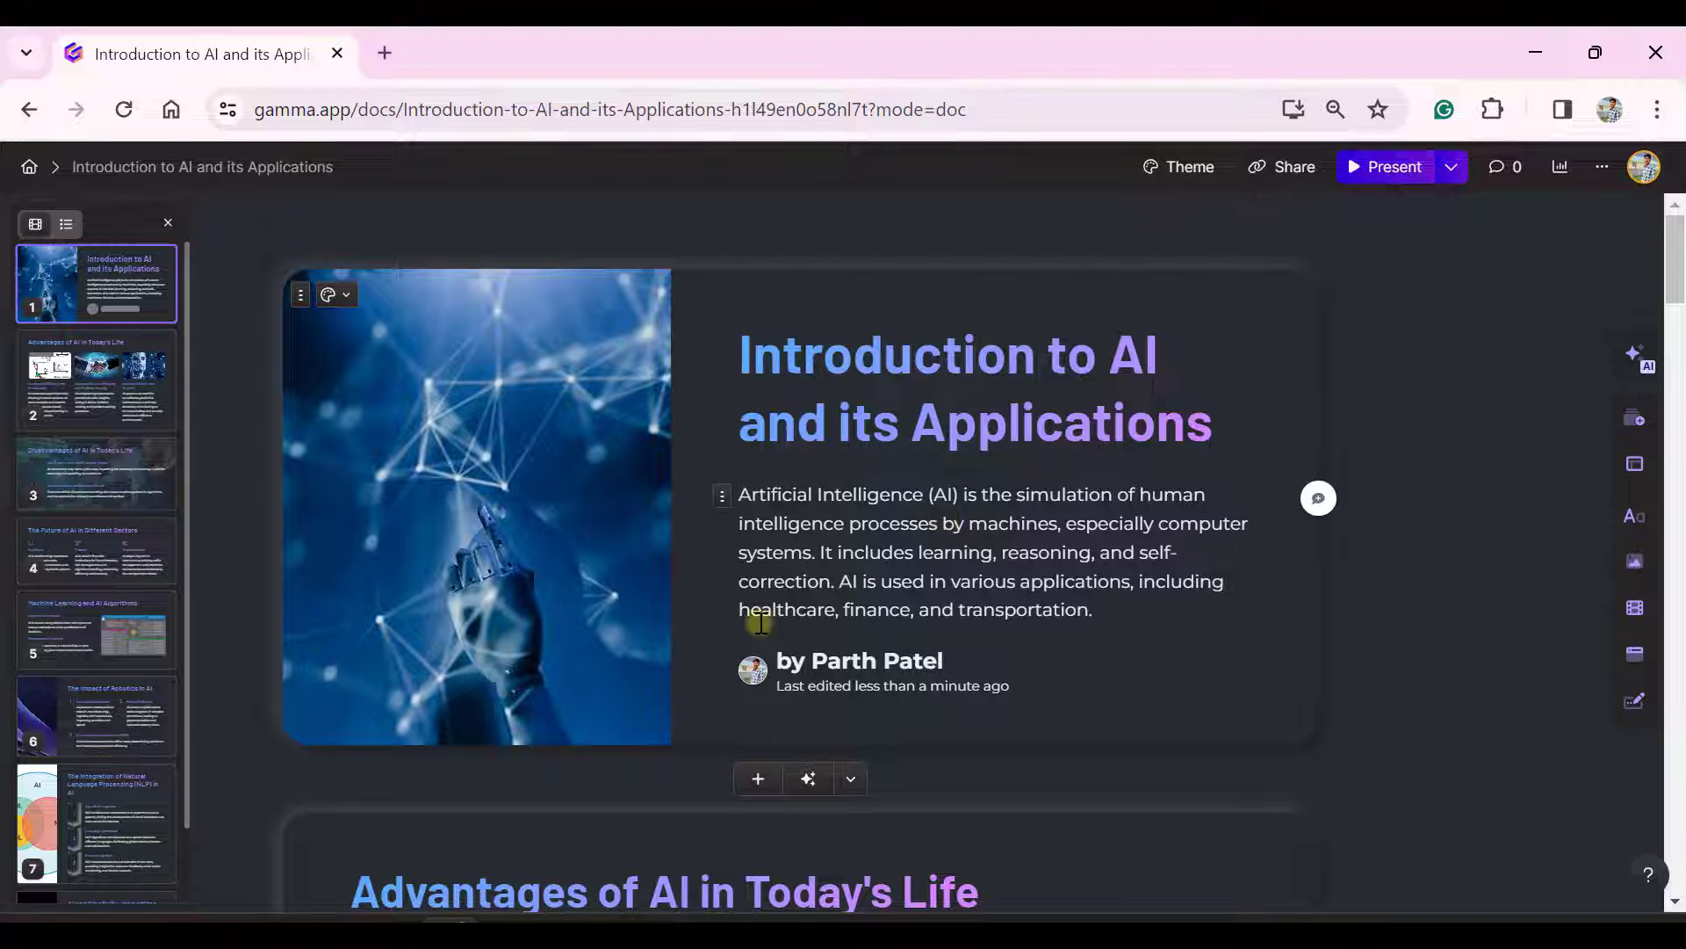
left_click(406, 499)
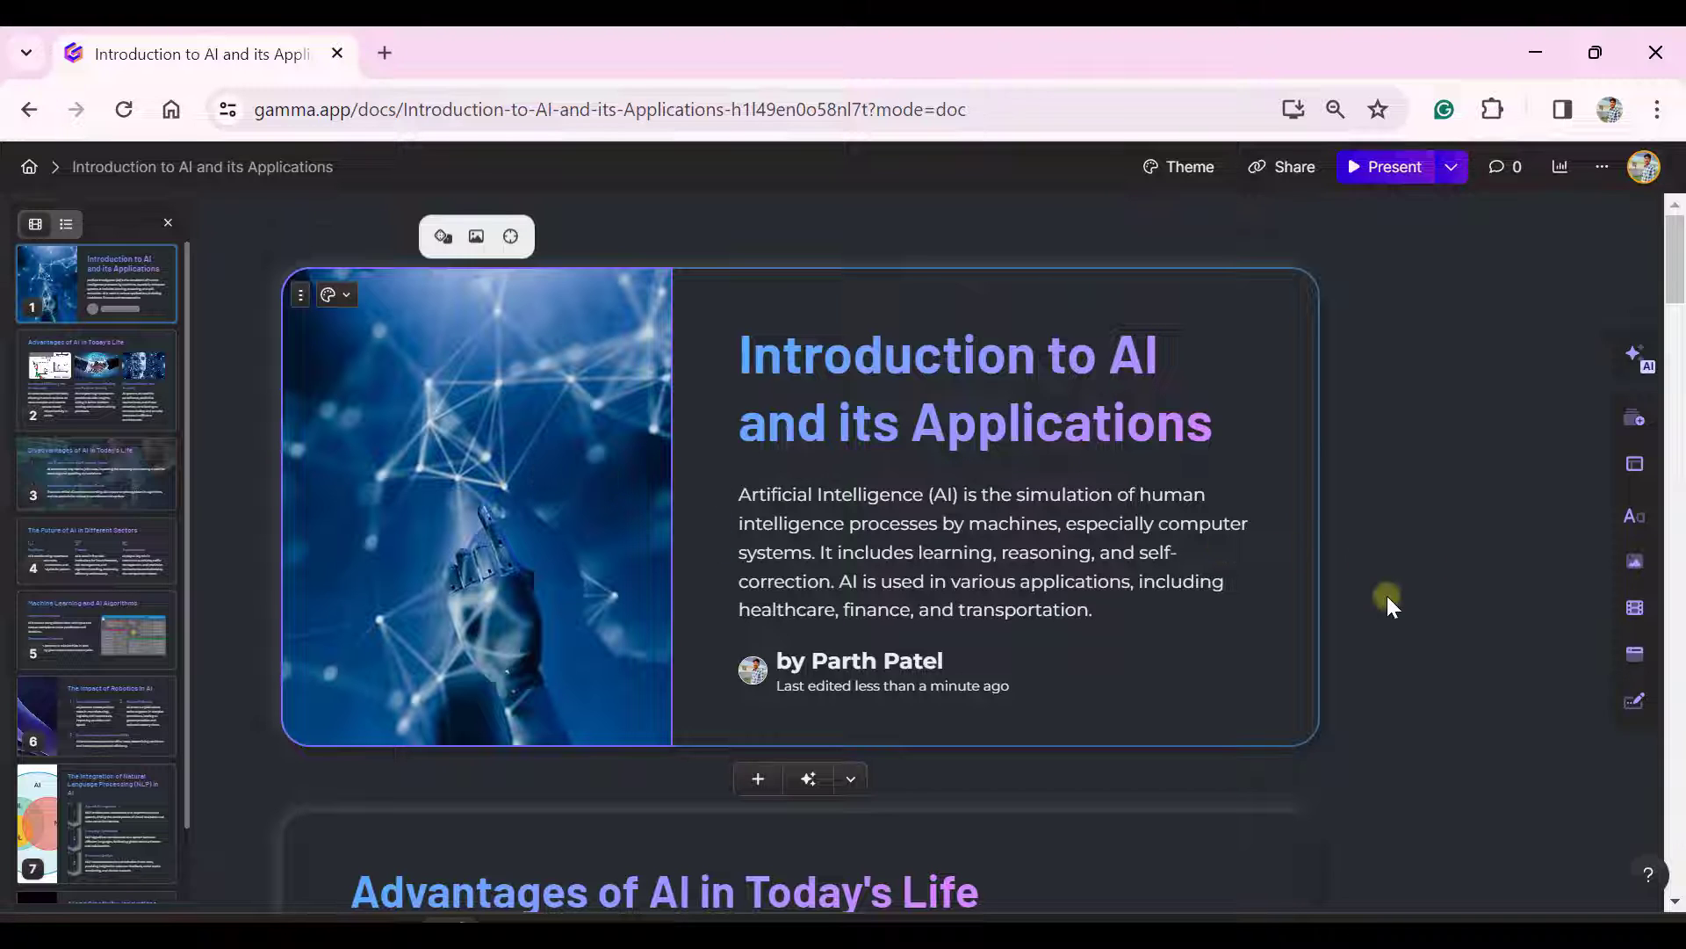
scroll(1386, 597, "down", 2)
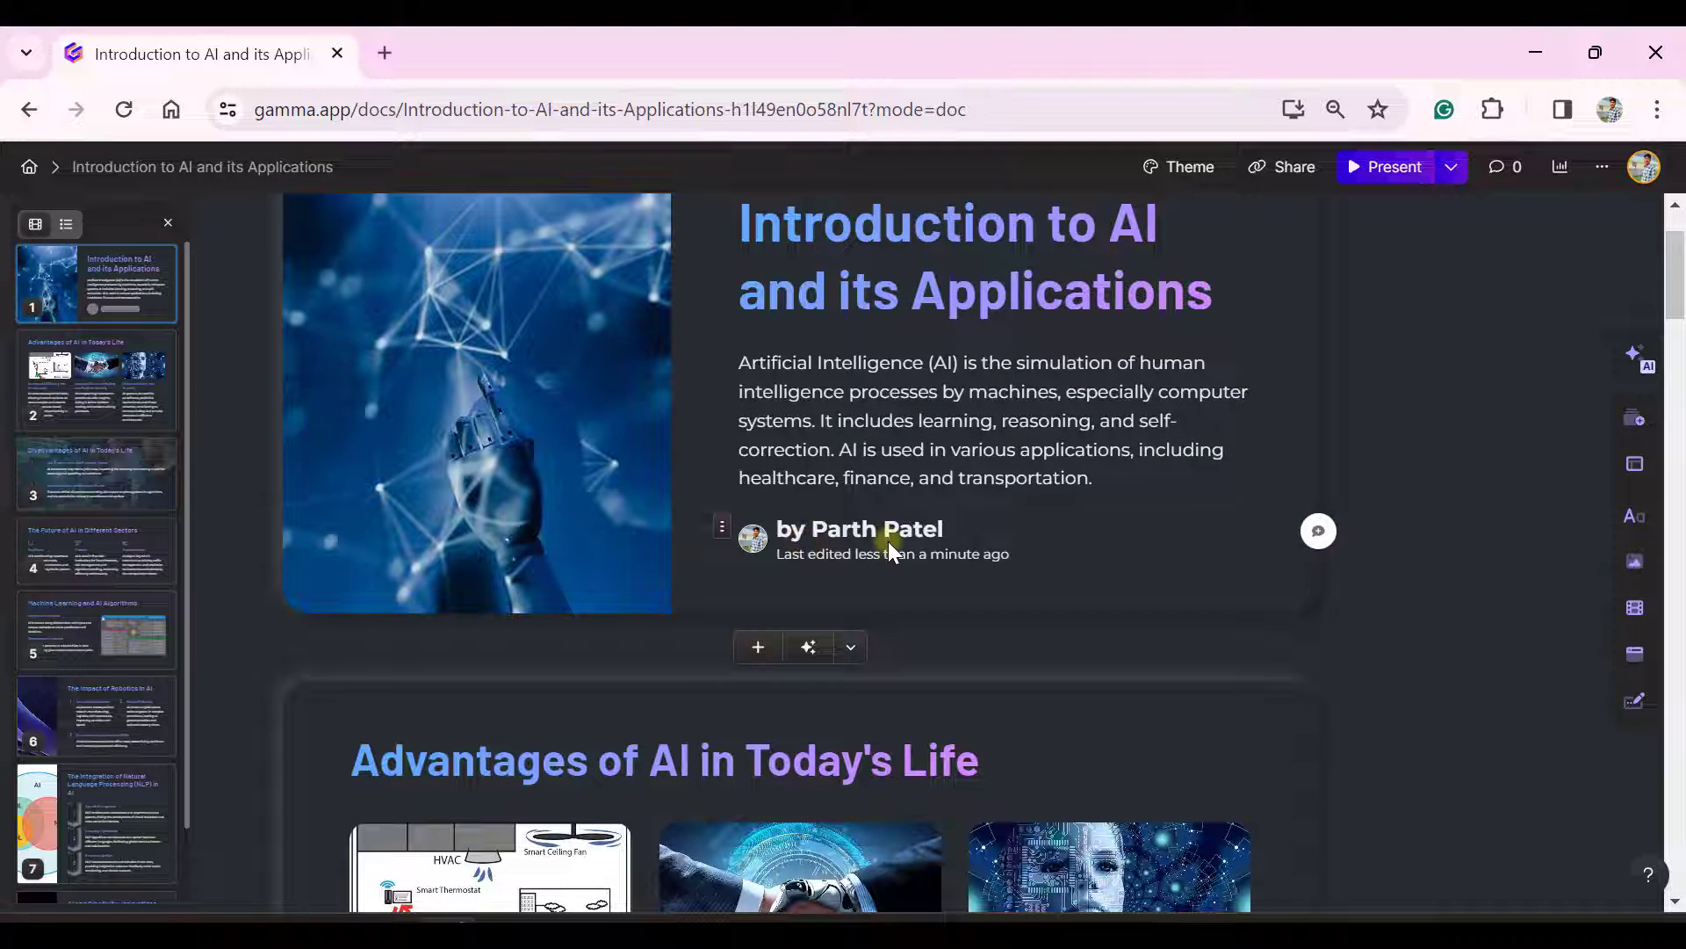
scroll(843, 638, "down", 5)
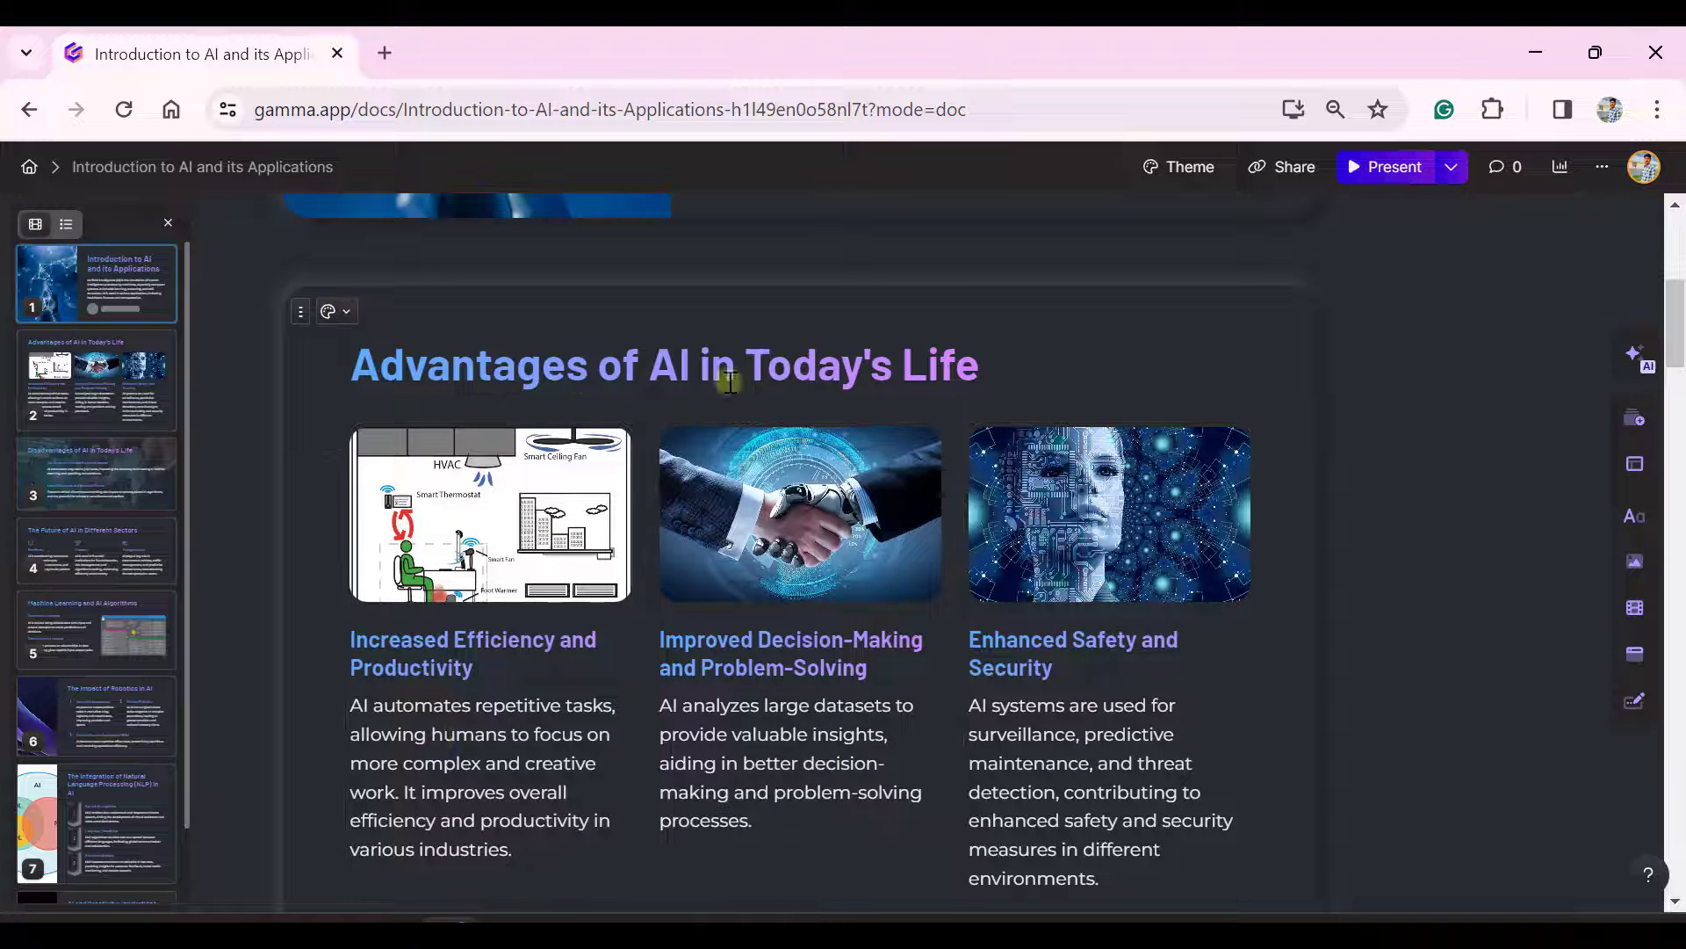
scroll(509, 539, "down", 5)
scroll(510, 547, "down", 5)
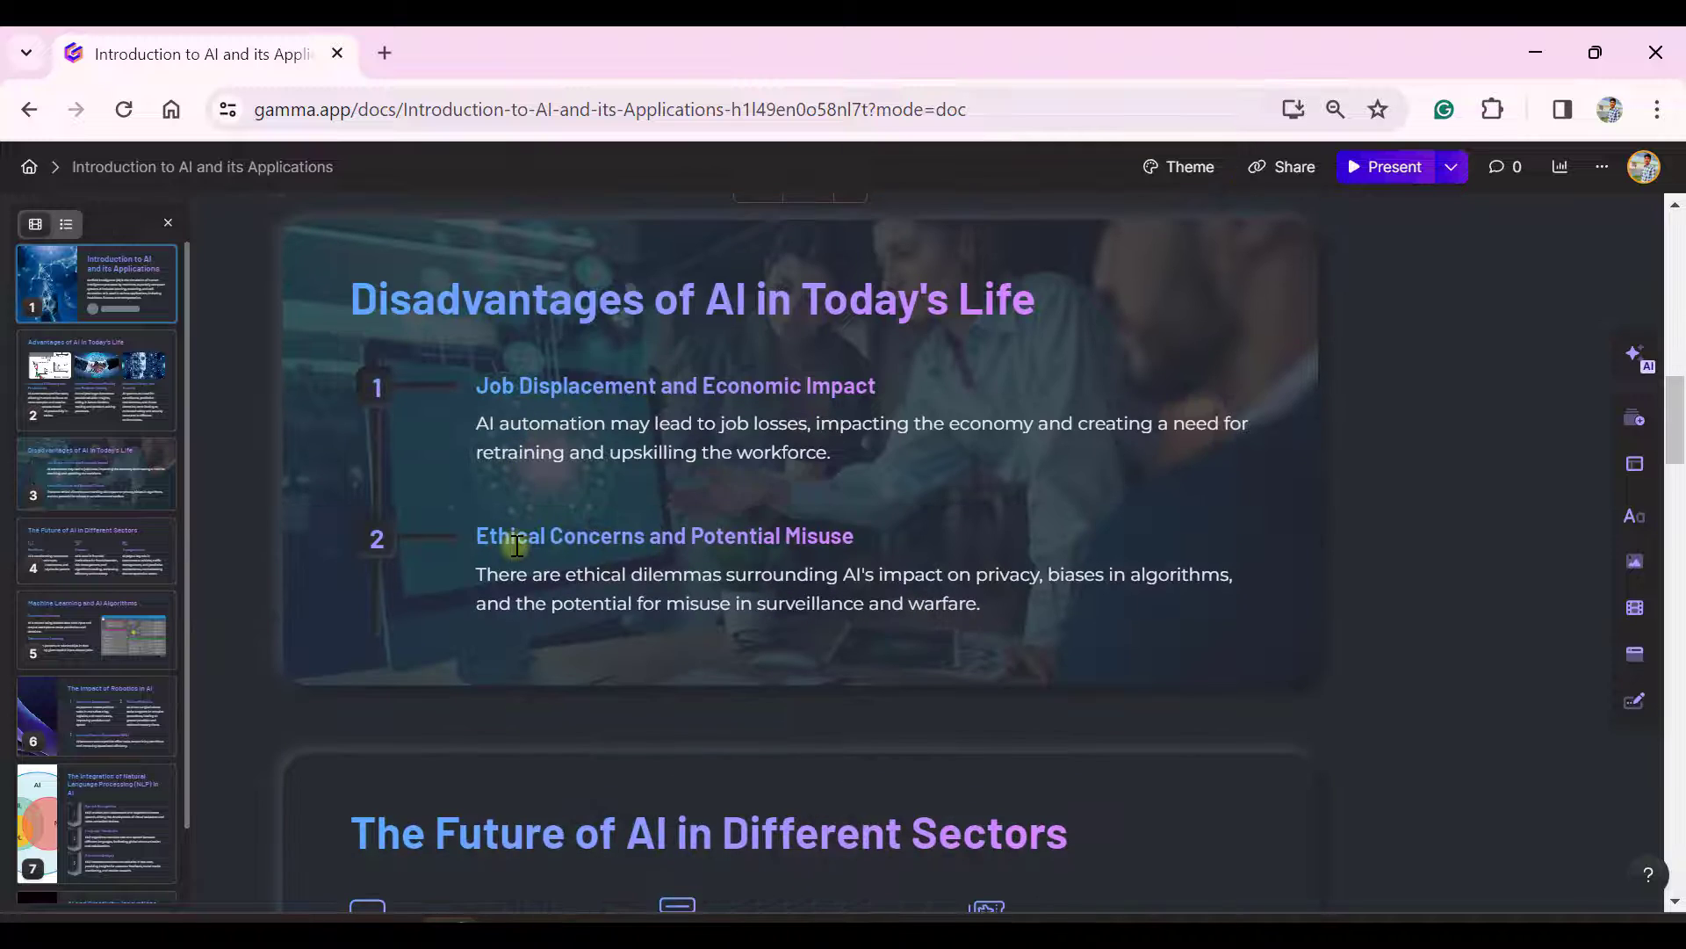
scroll(510, 546, "up", 2)
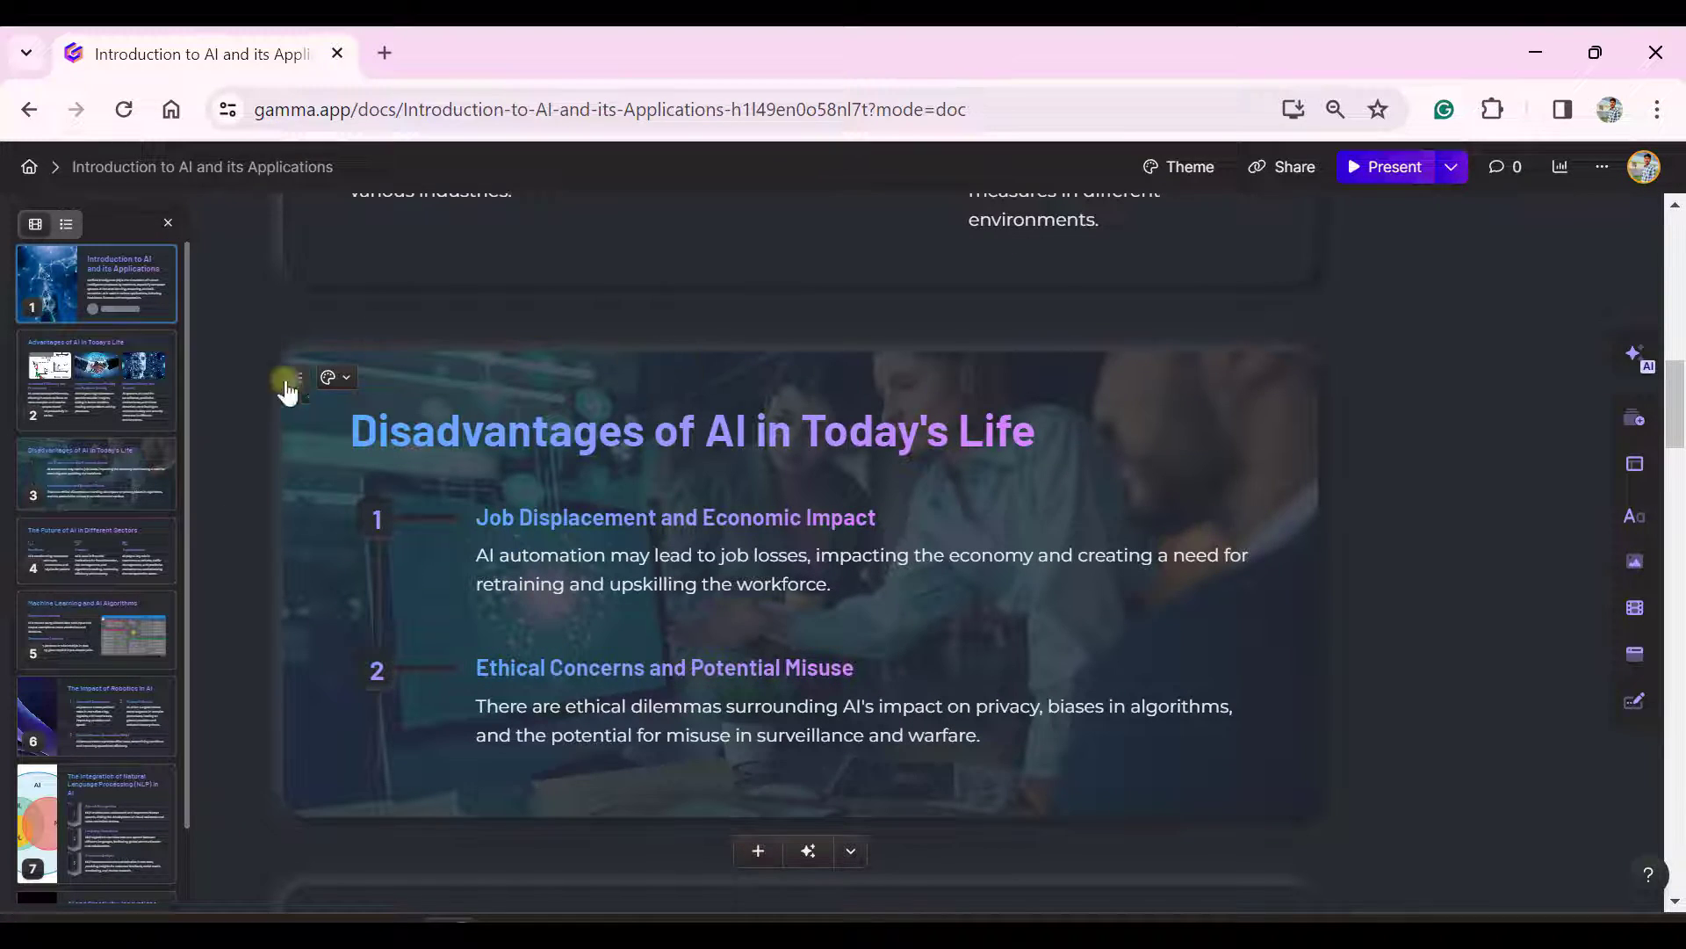
scroll(246, 682, "down", 10)
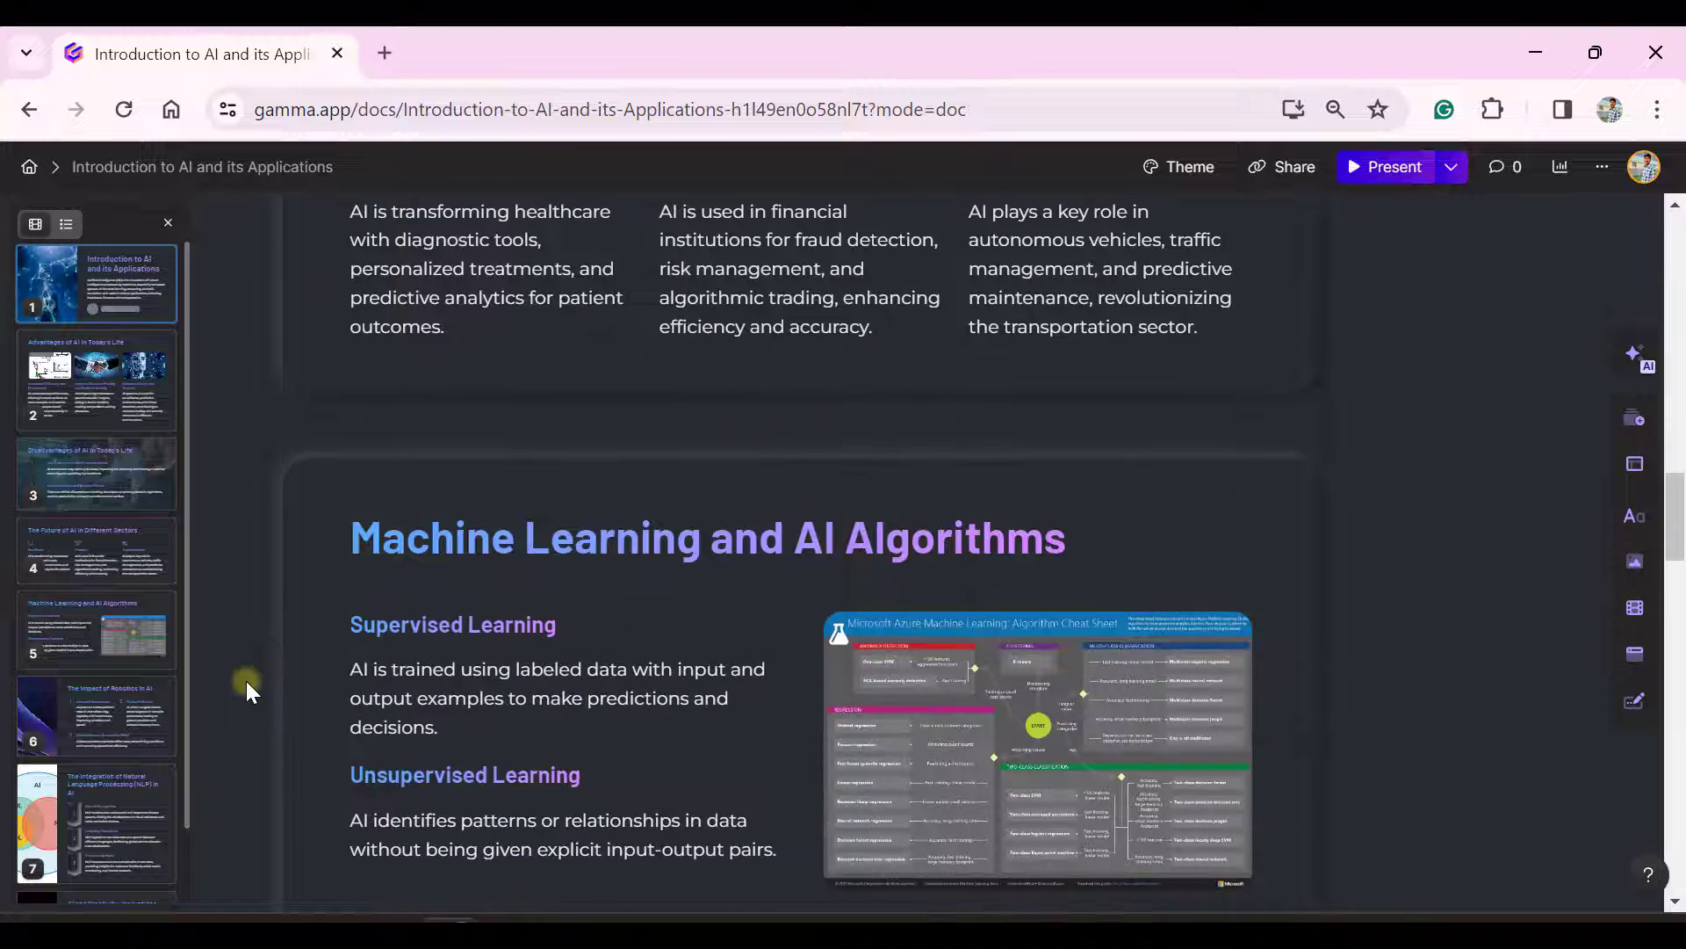
scroll(246, 681, "up", 3)
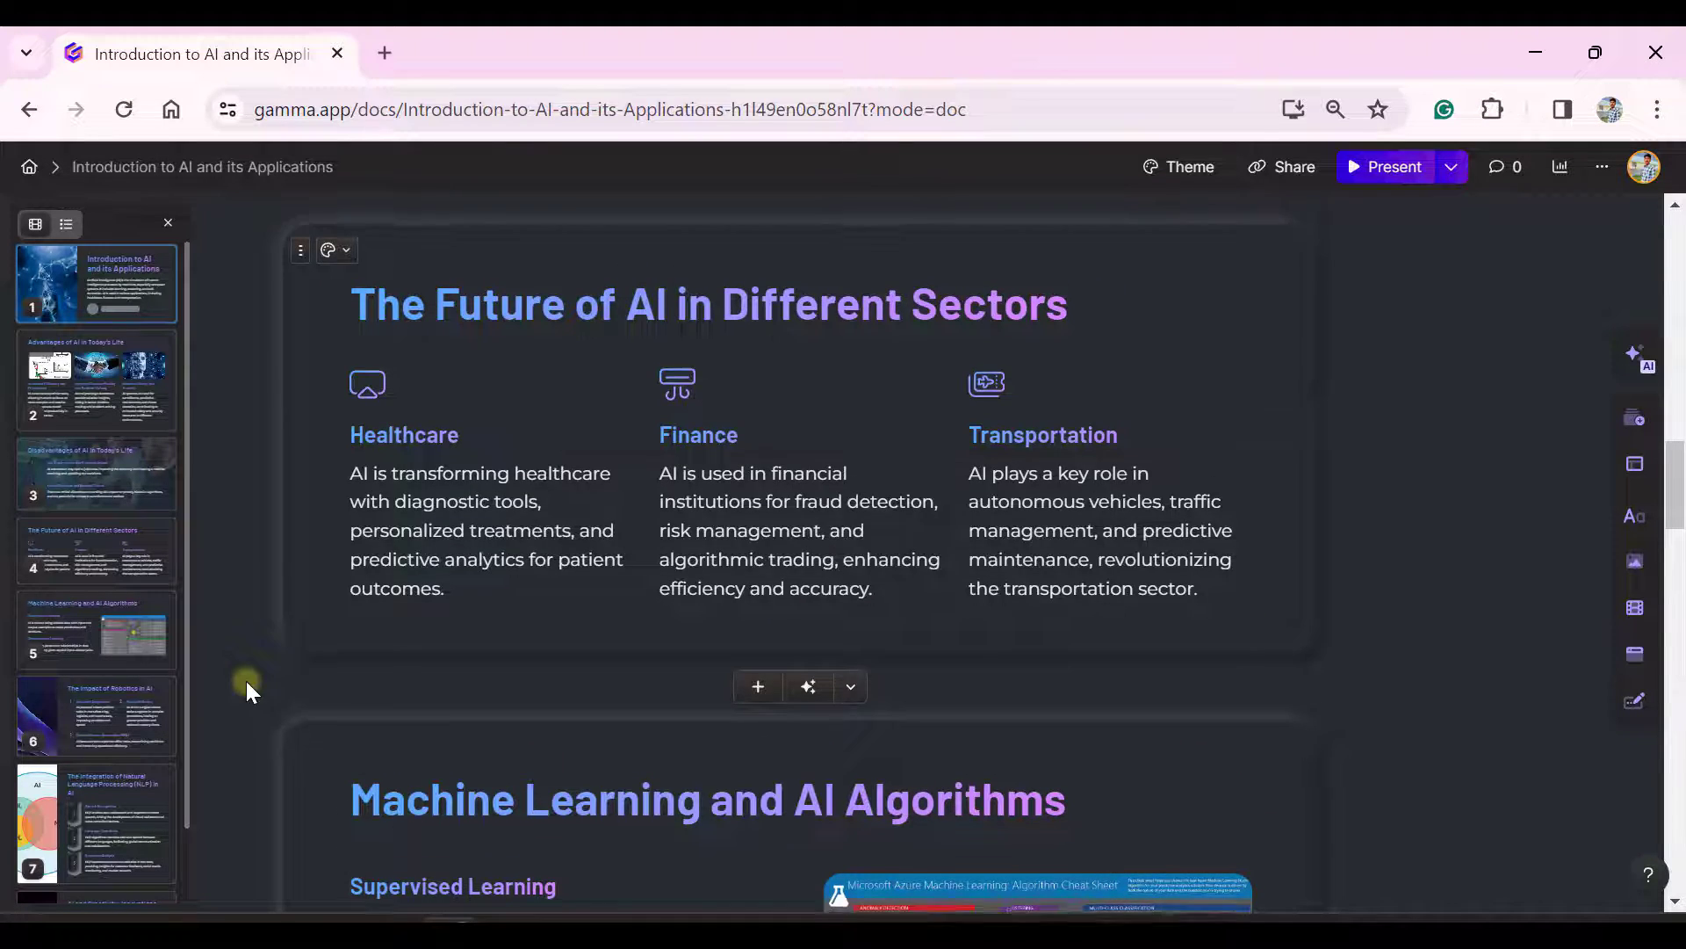
scroll(246, 682, "down", 5)
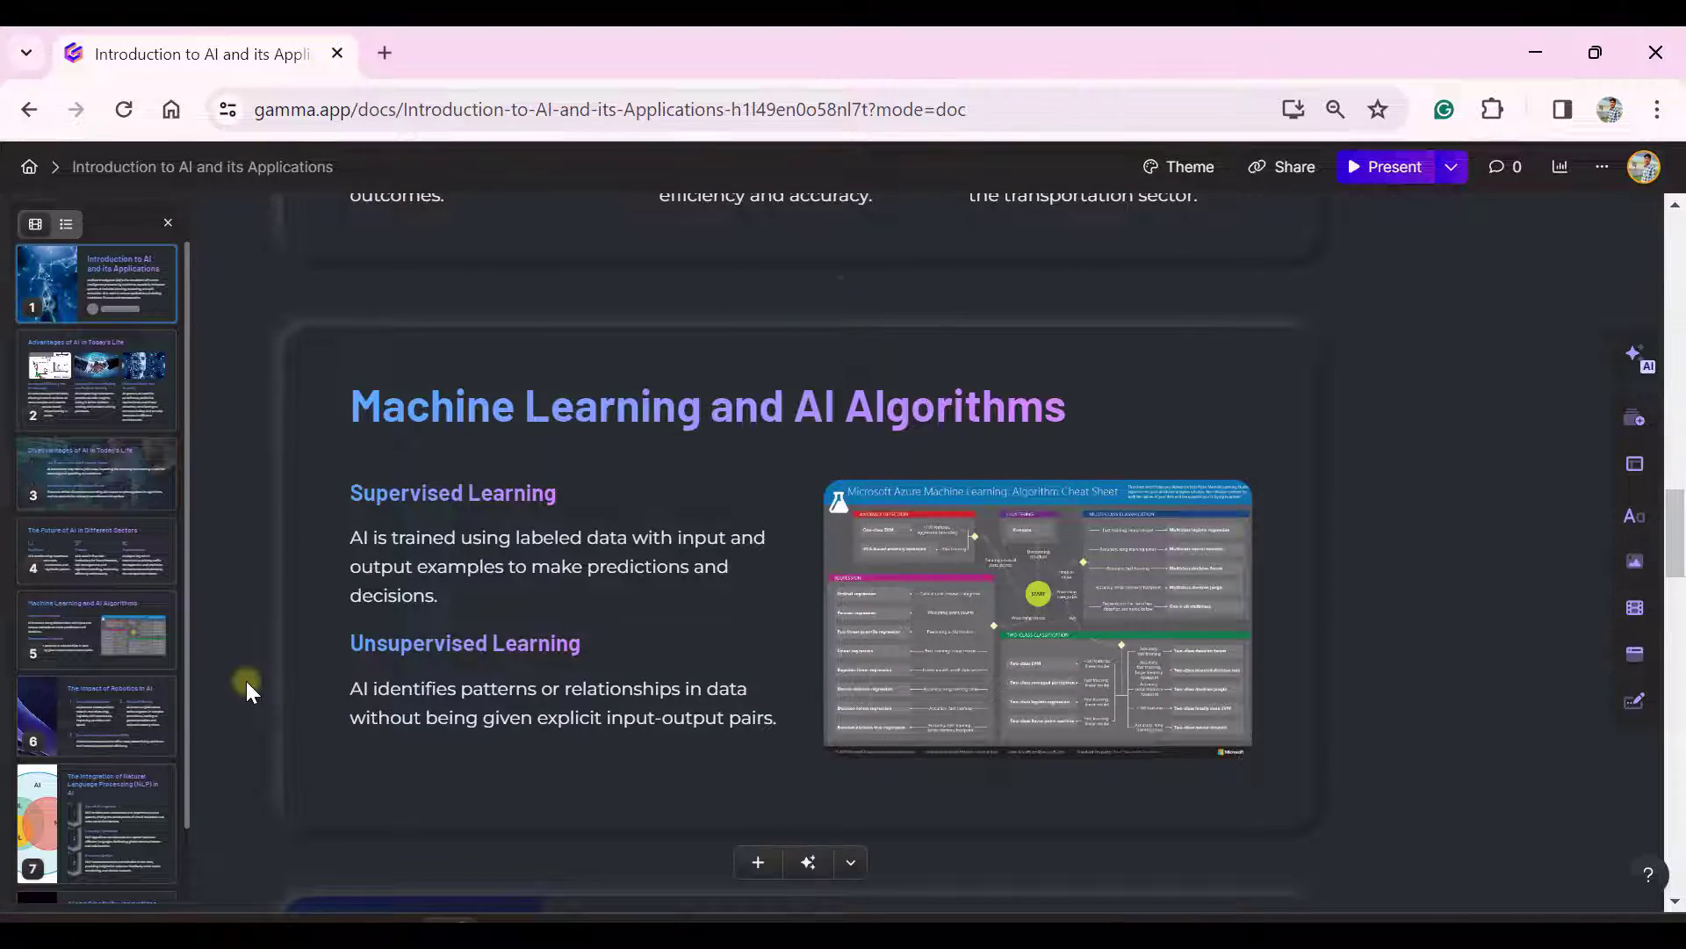
scroll(246, 681, "down", 4)
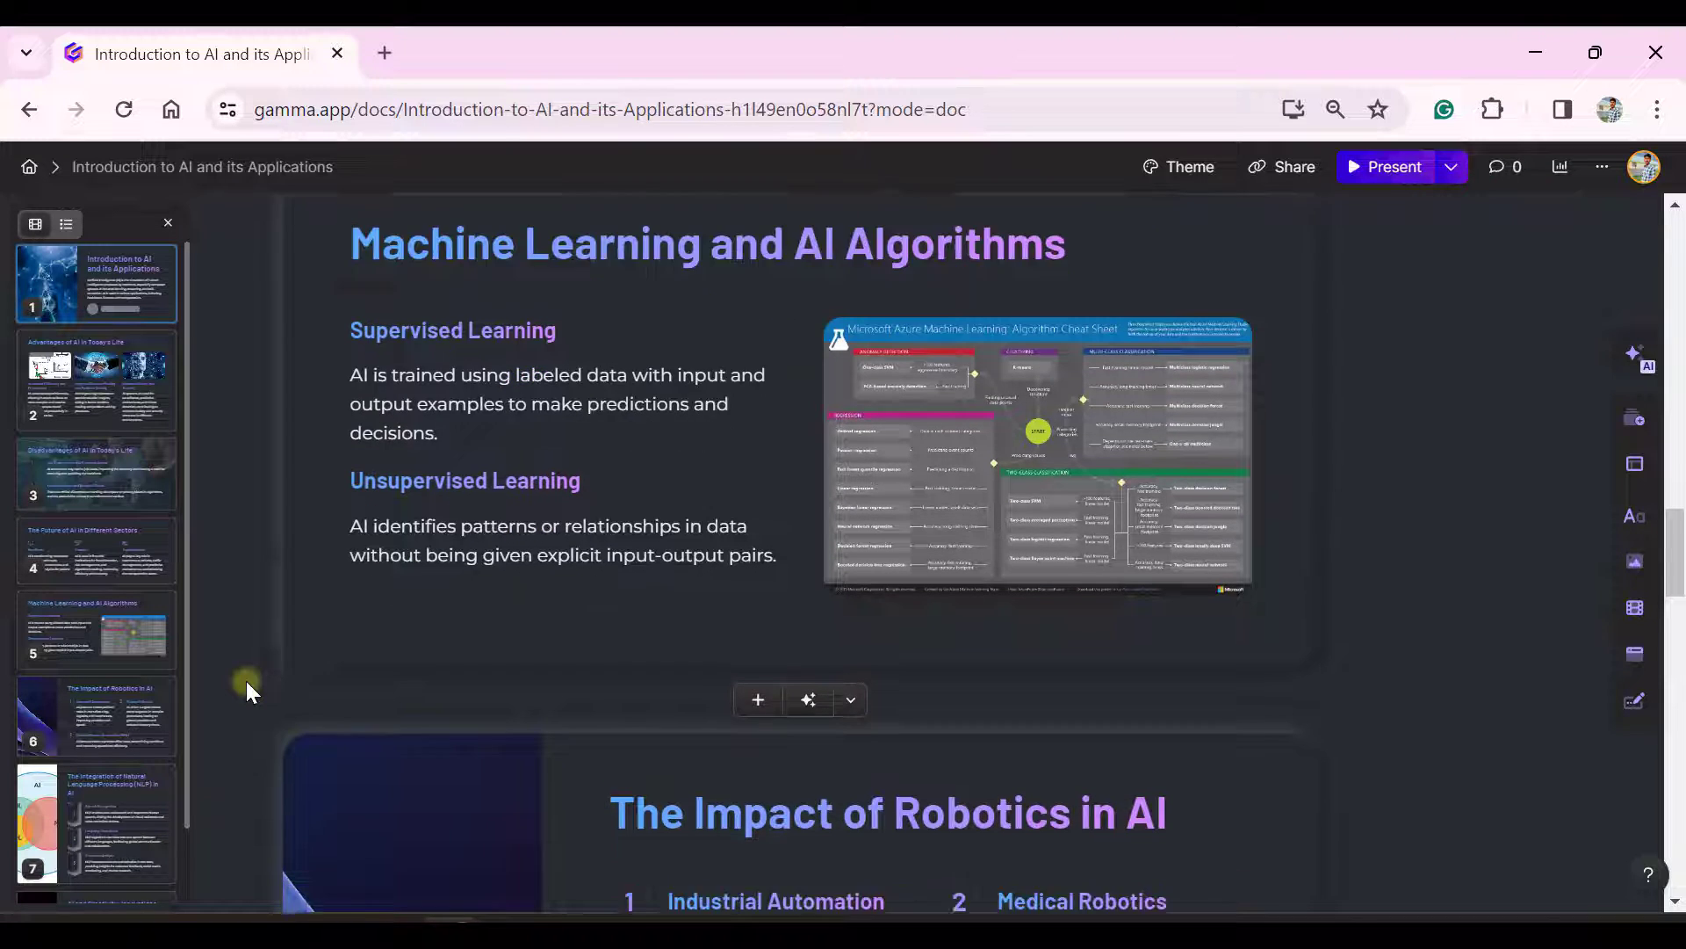
scroll(246, 682, "down", 14)
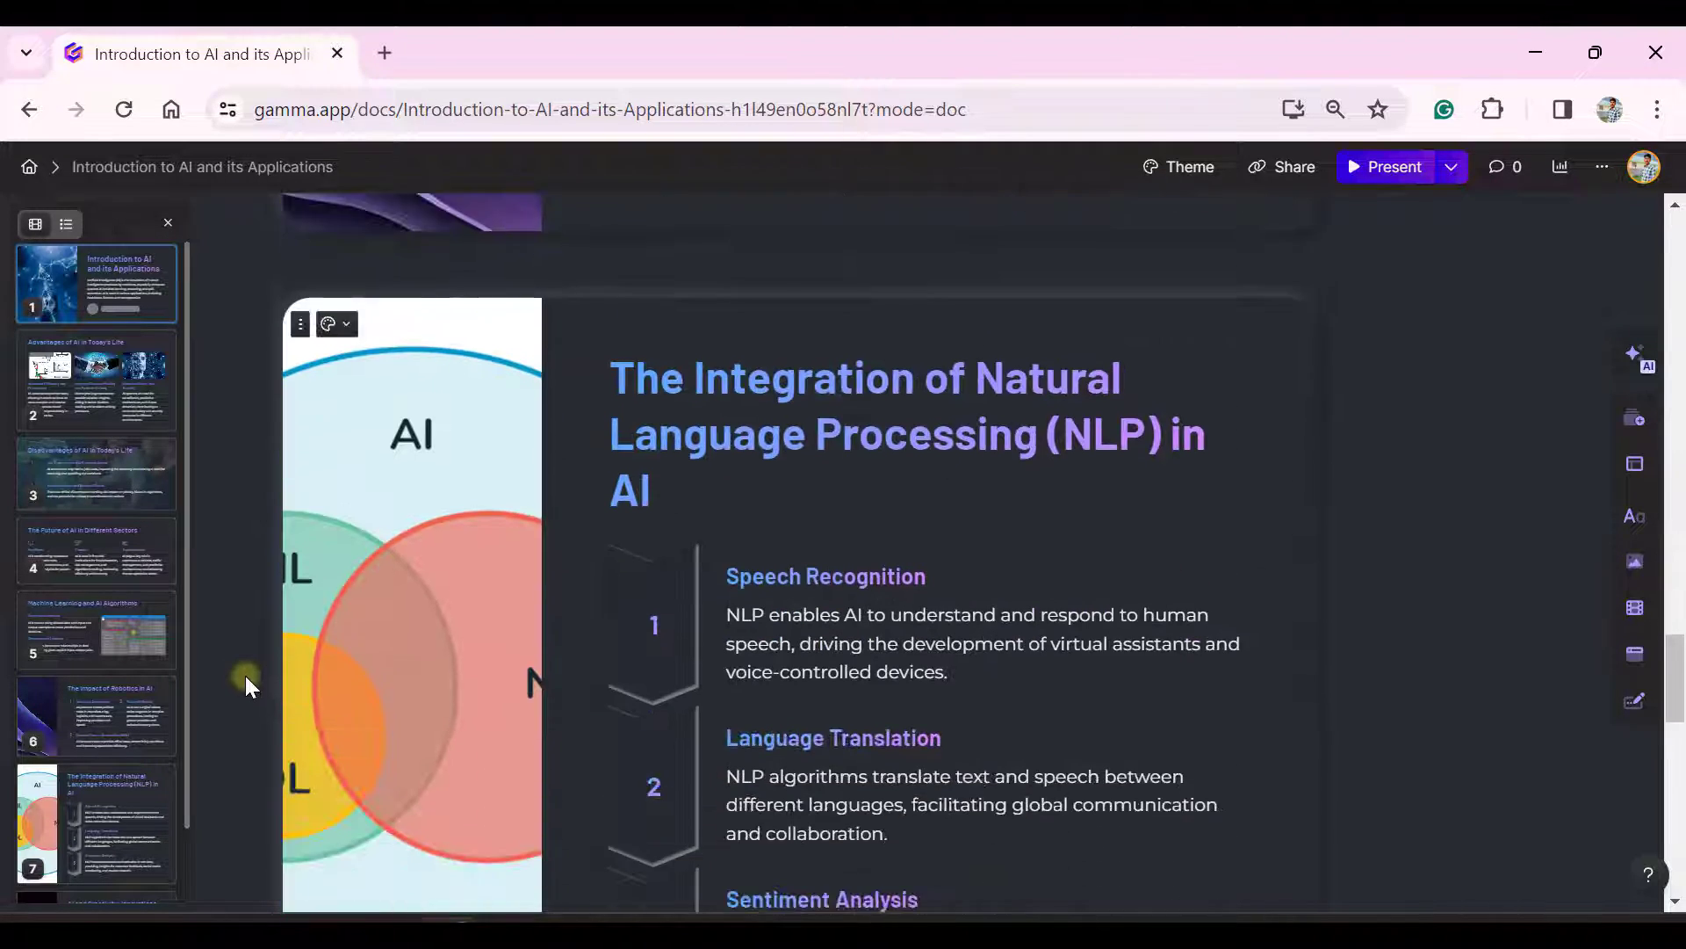
scroll(246, 681, "down", 3)
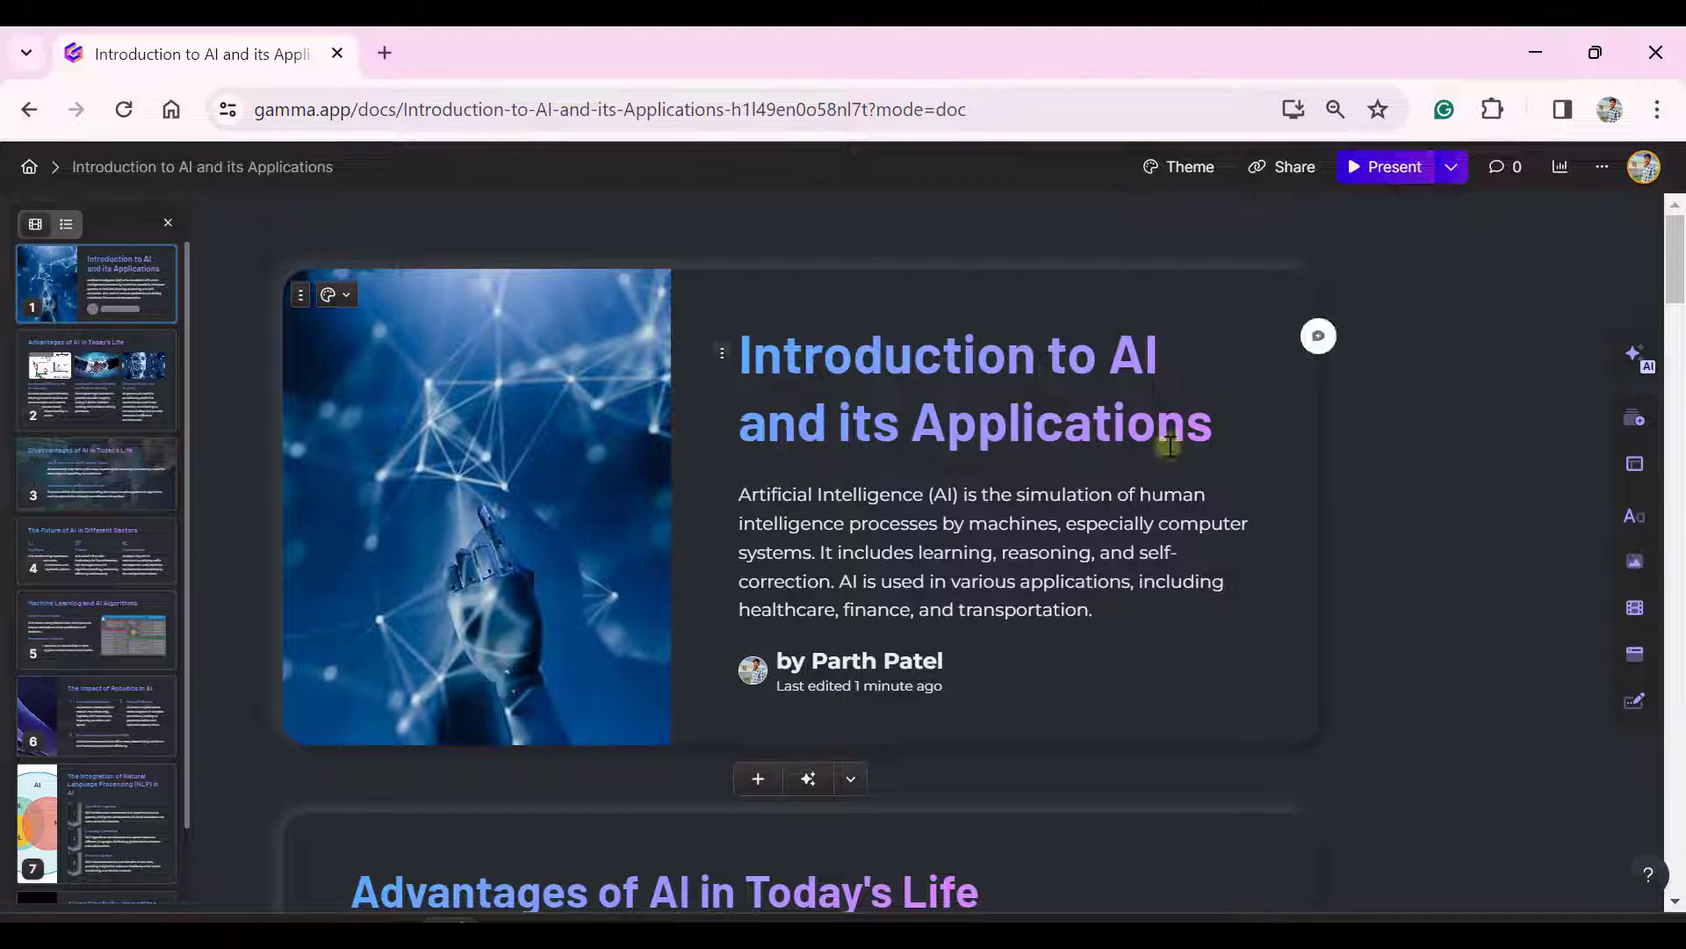
Step: Examine the AI design partner's suggested edits for the introduction card and close the assistant
left_click(1637, 354)
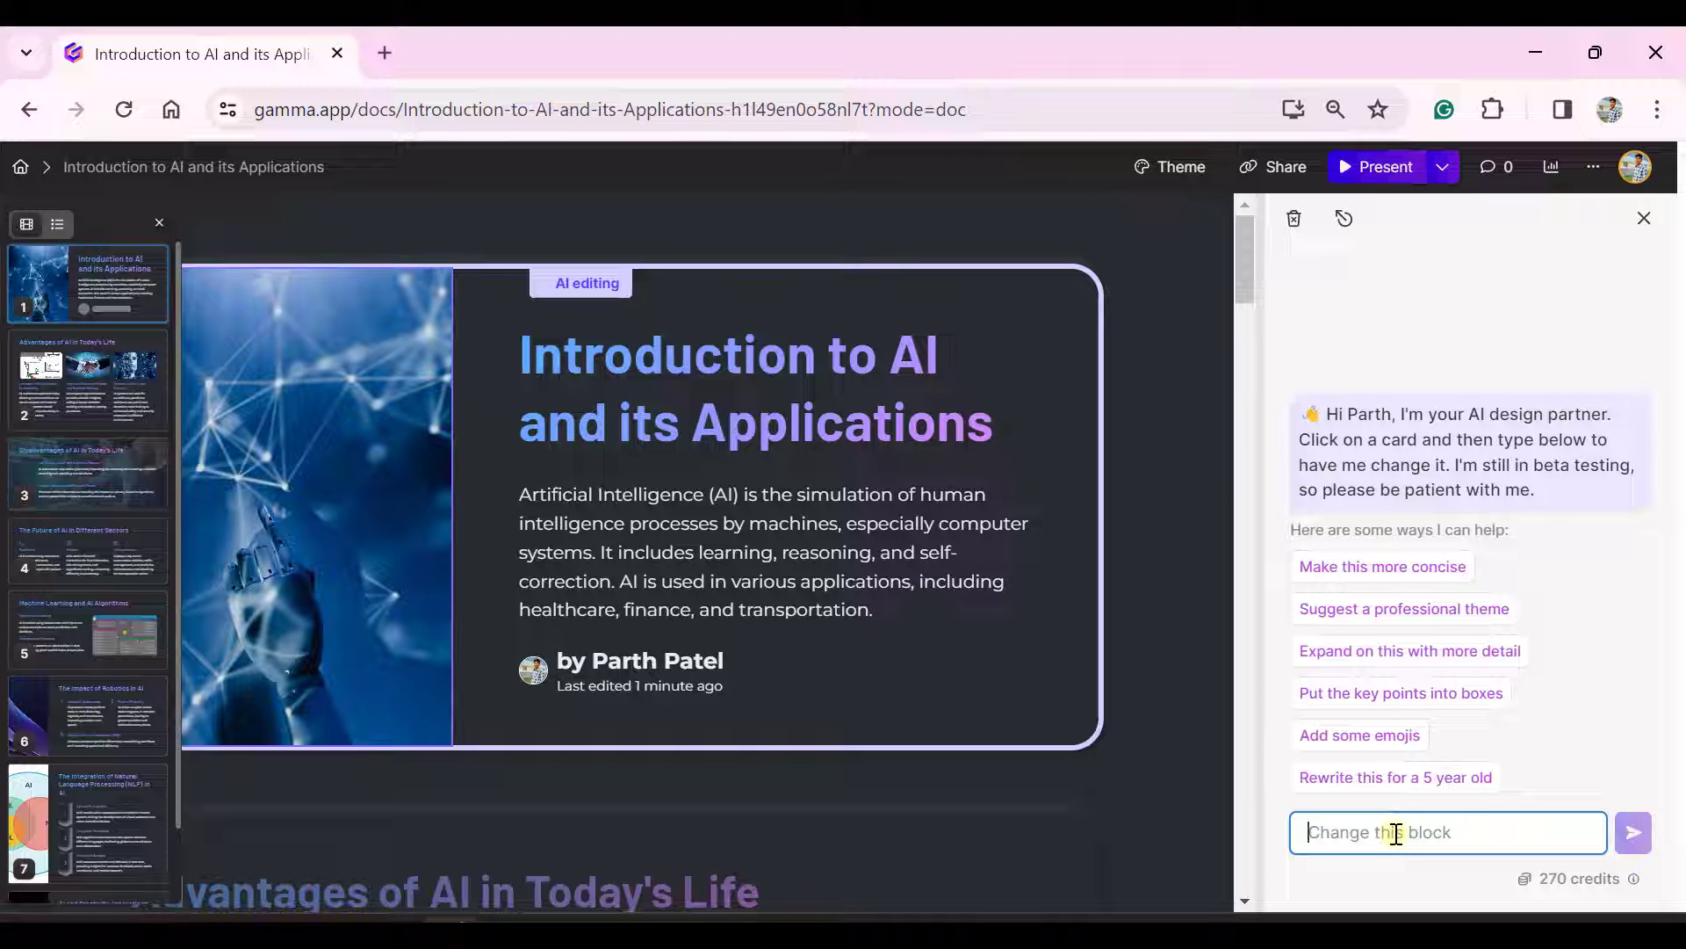
scroll(580, 685, "down", 7)
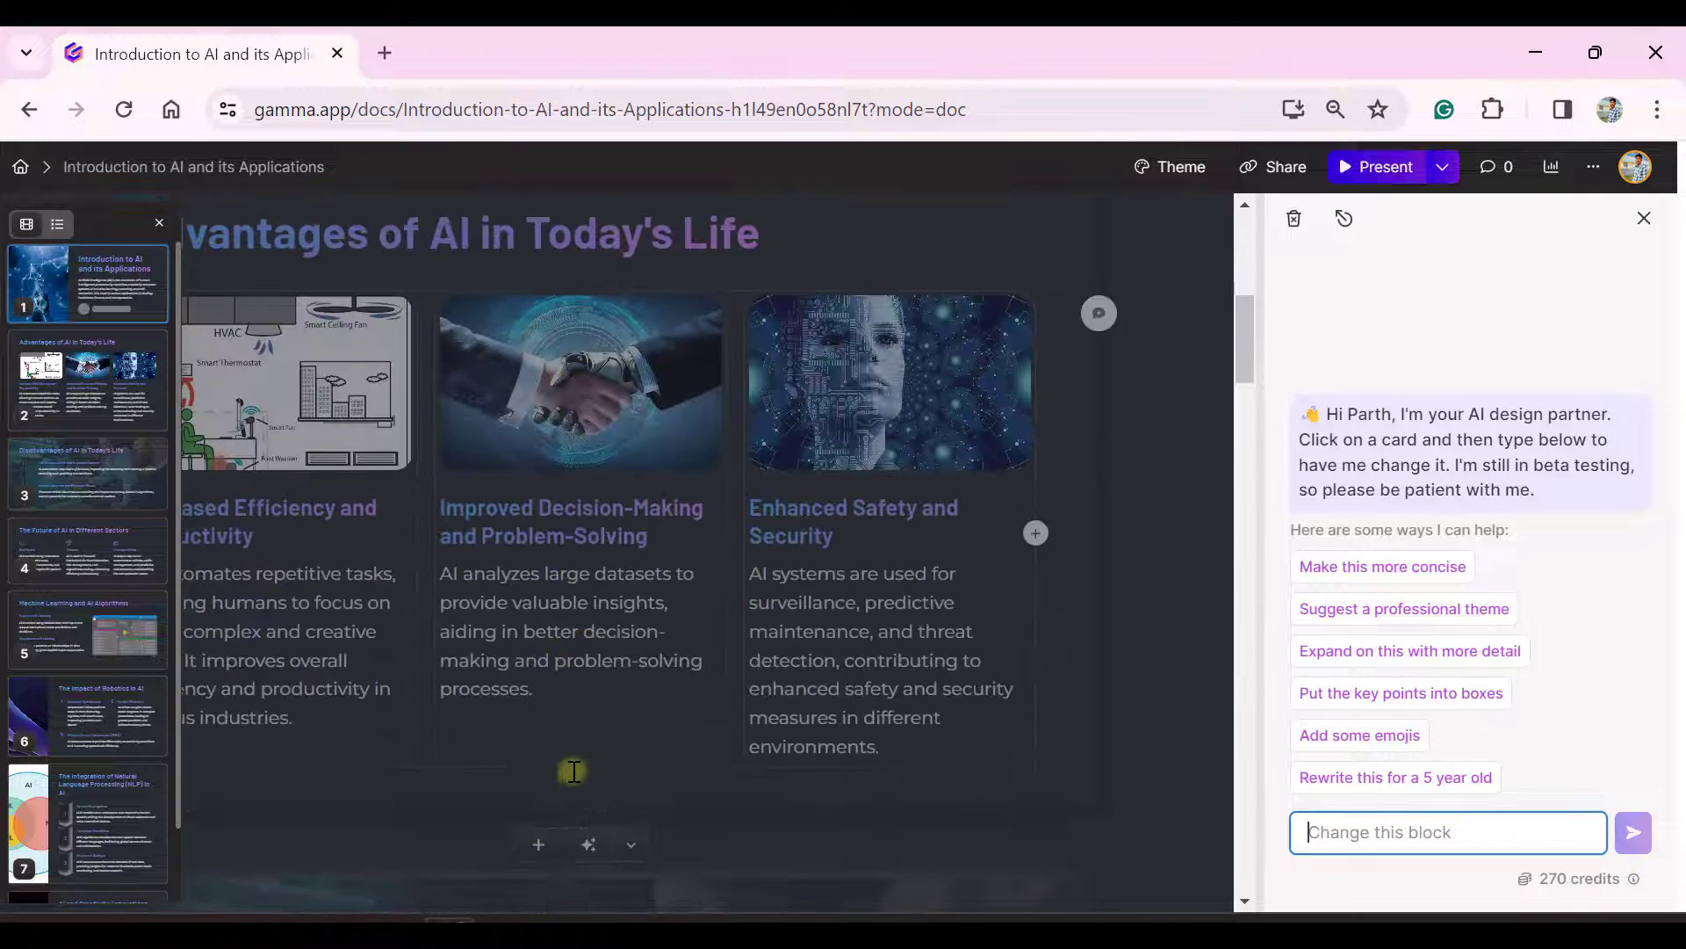
scroll(577, 767, "up", 7)
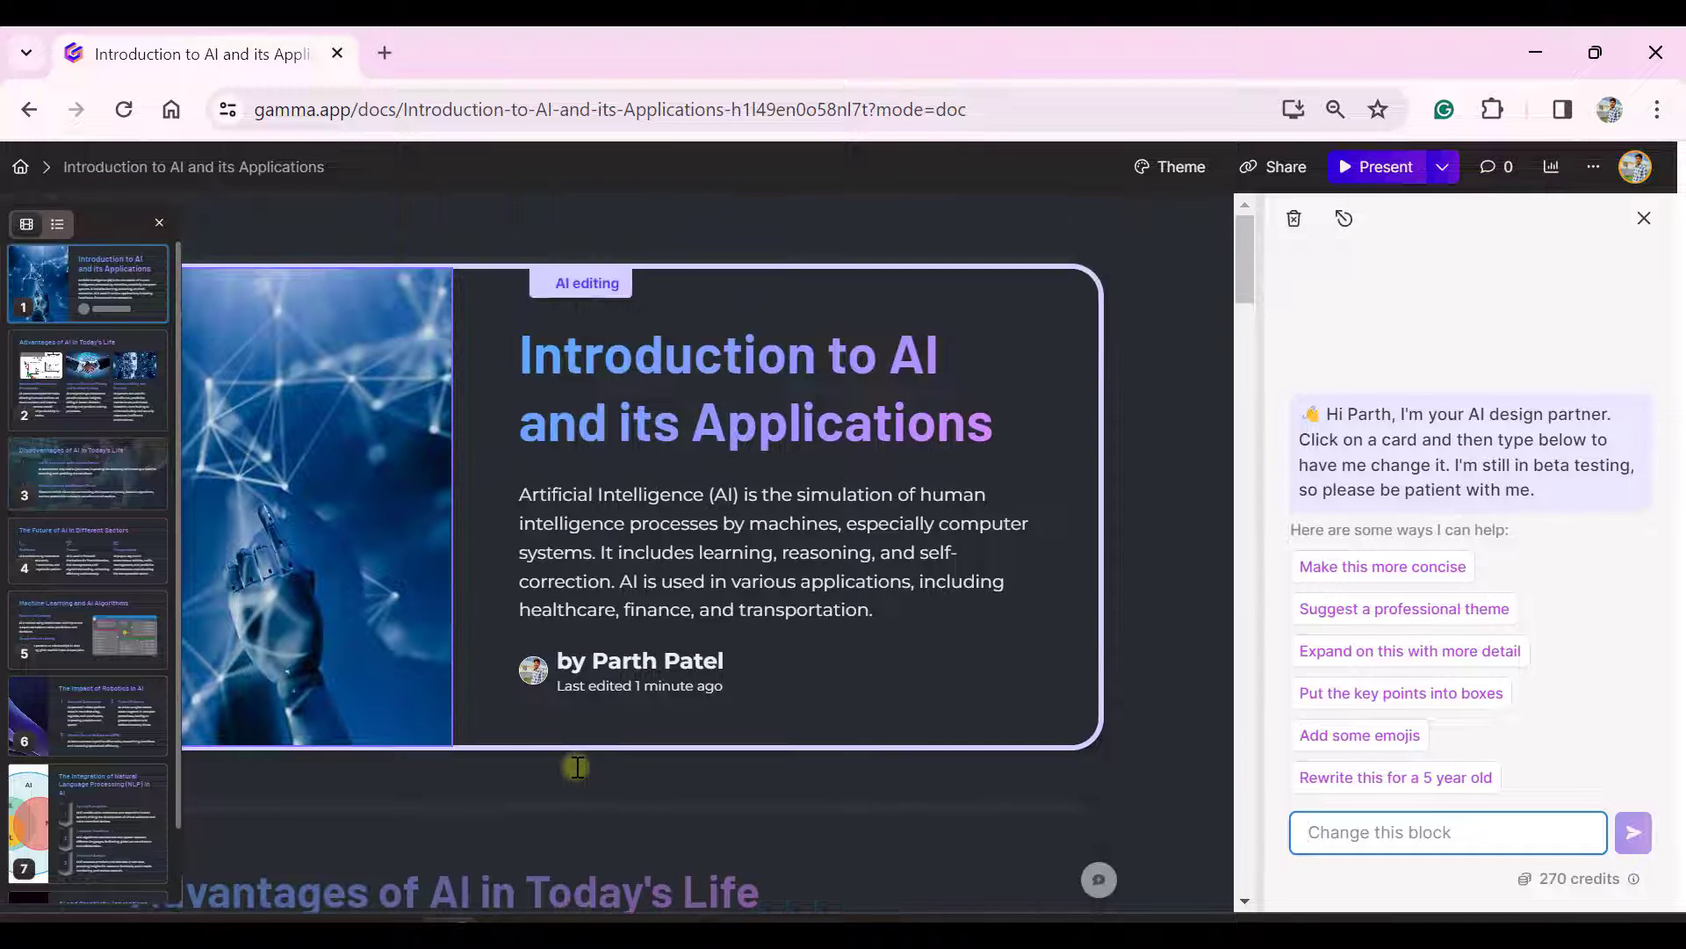
scroll(577, 777, "down", 3)
scroll(576, 773, "down", 1)
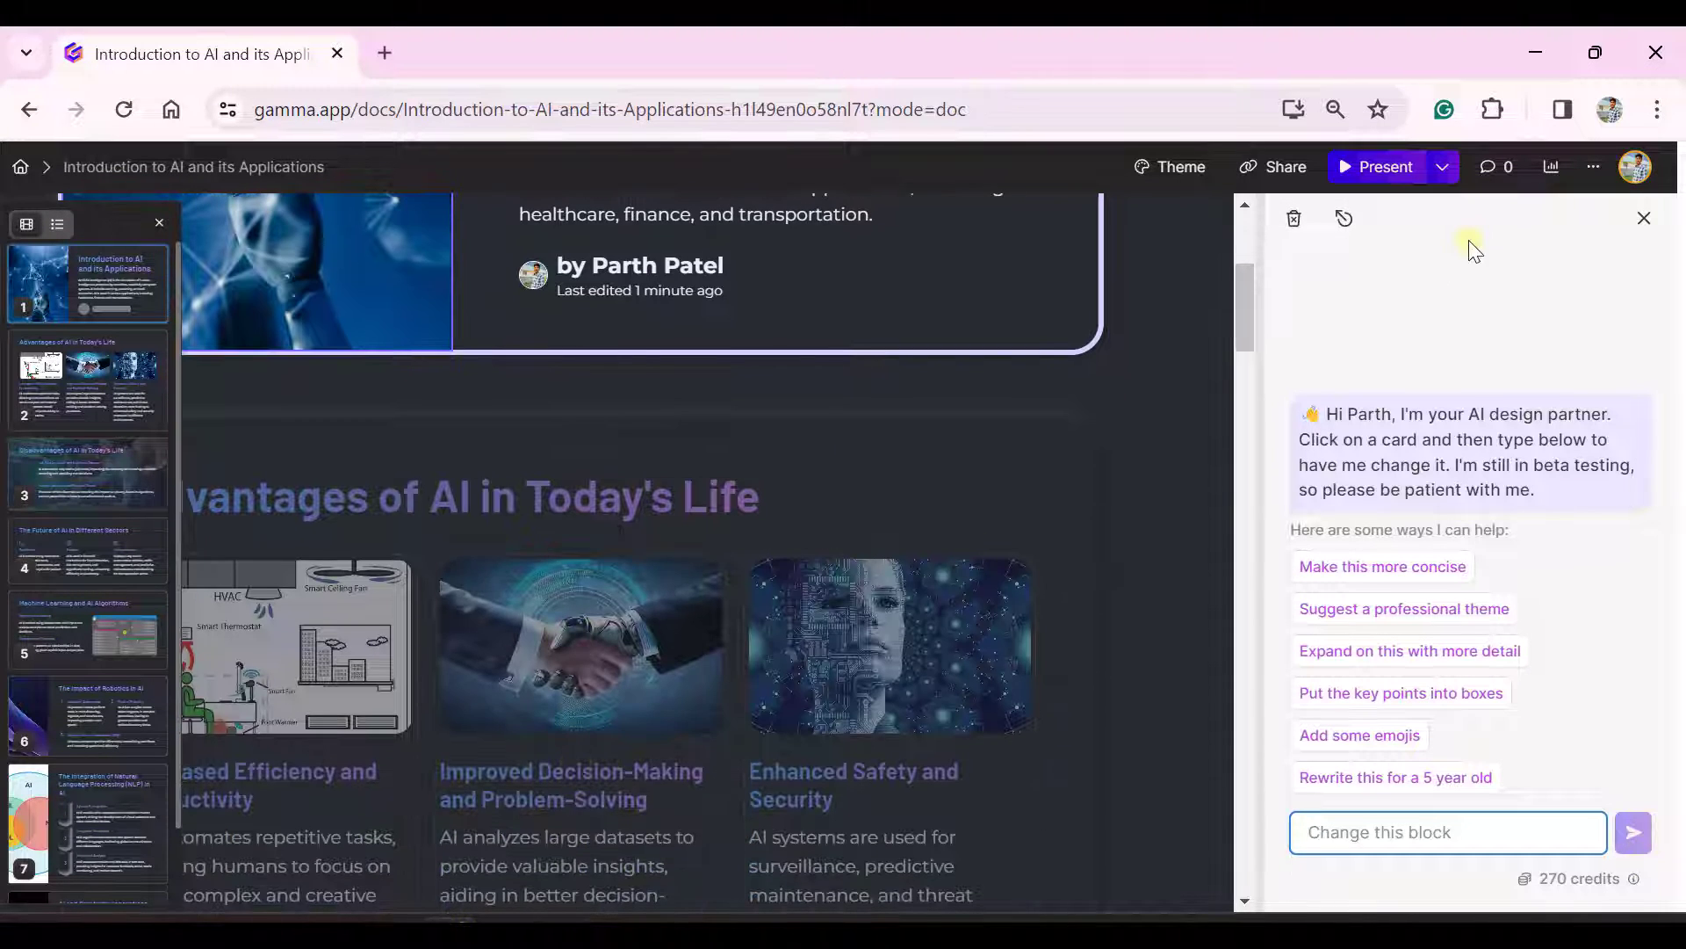
left_click(1644, 218)
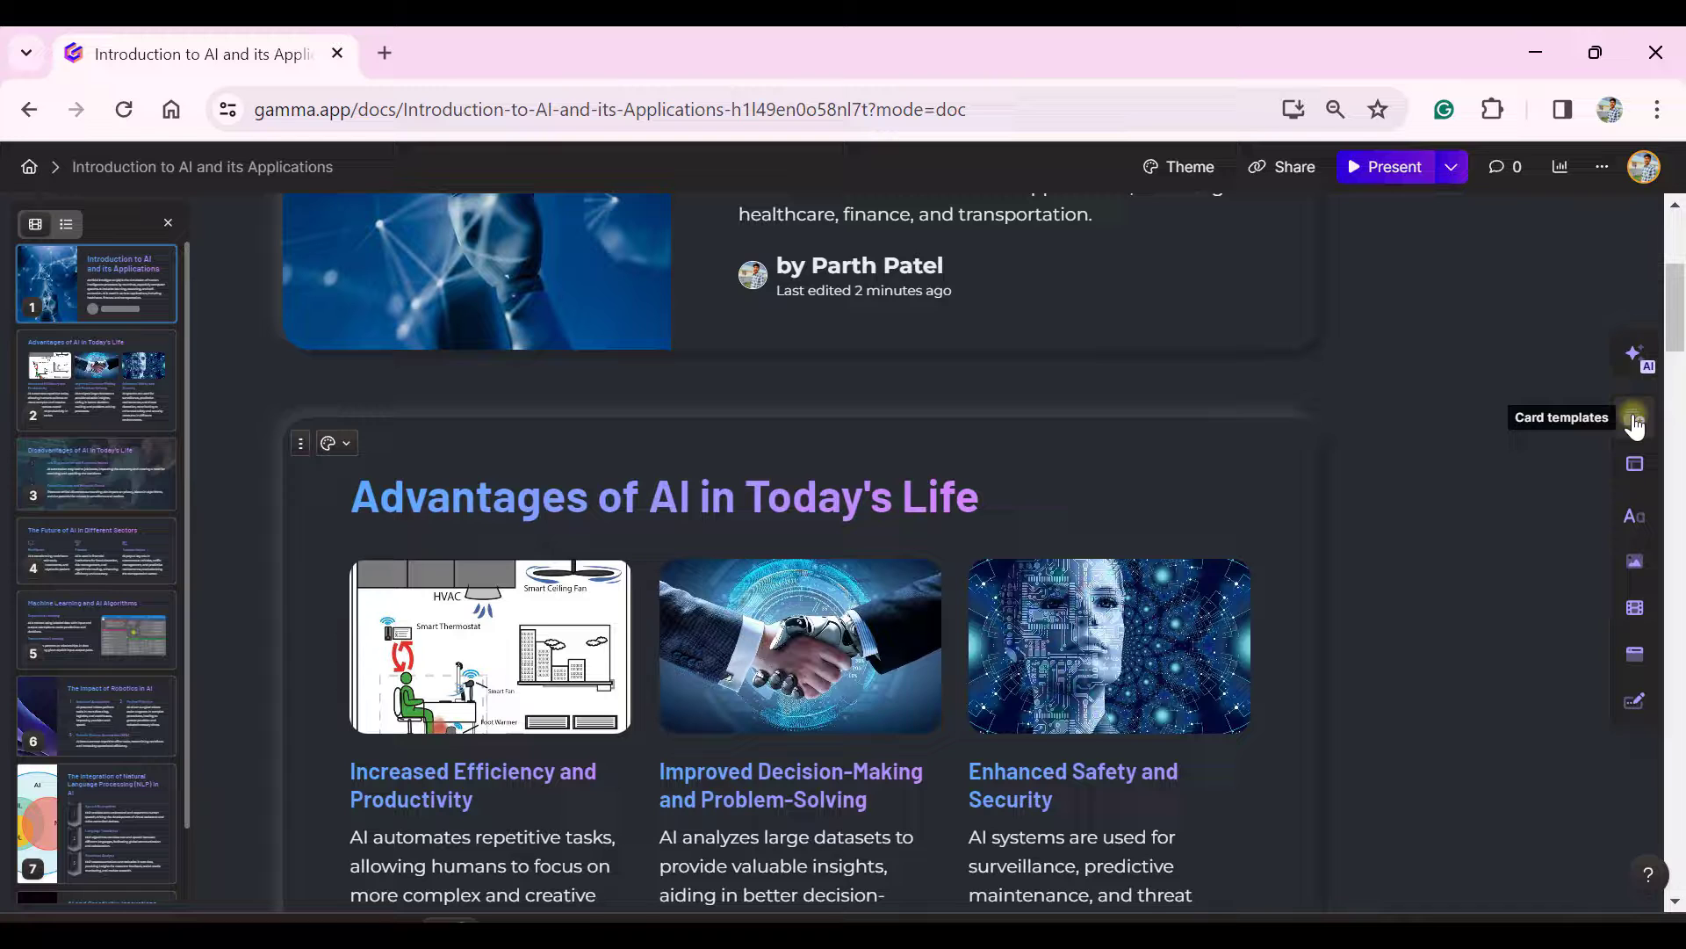
Step: Look through the one-section, two-section and multi-section card templates
left_click(1635, 425)
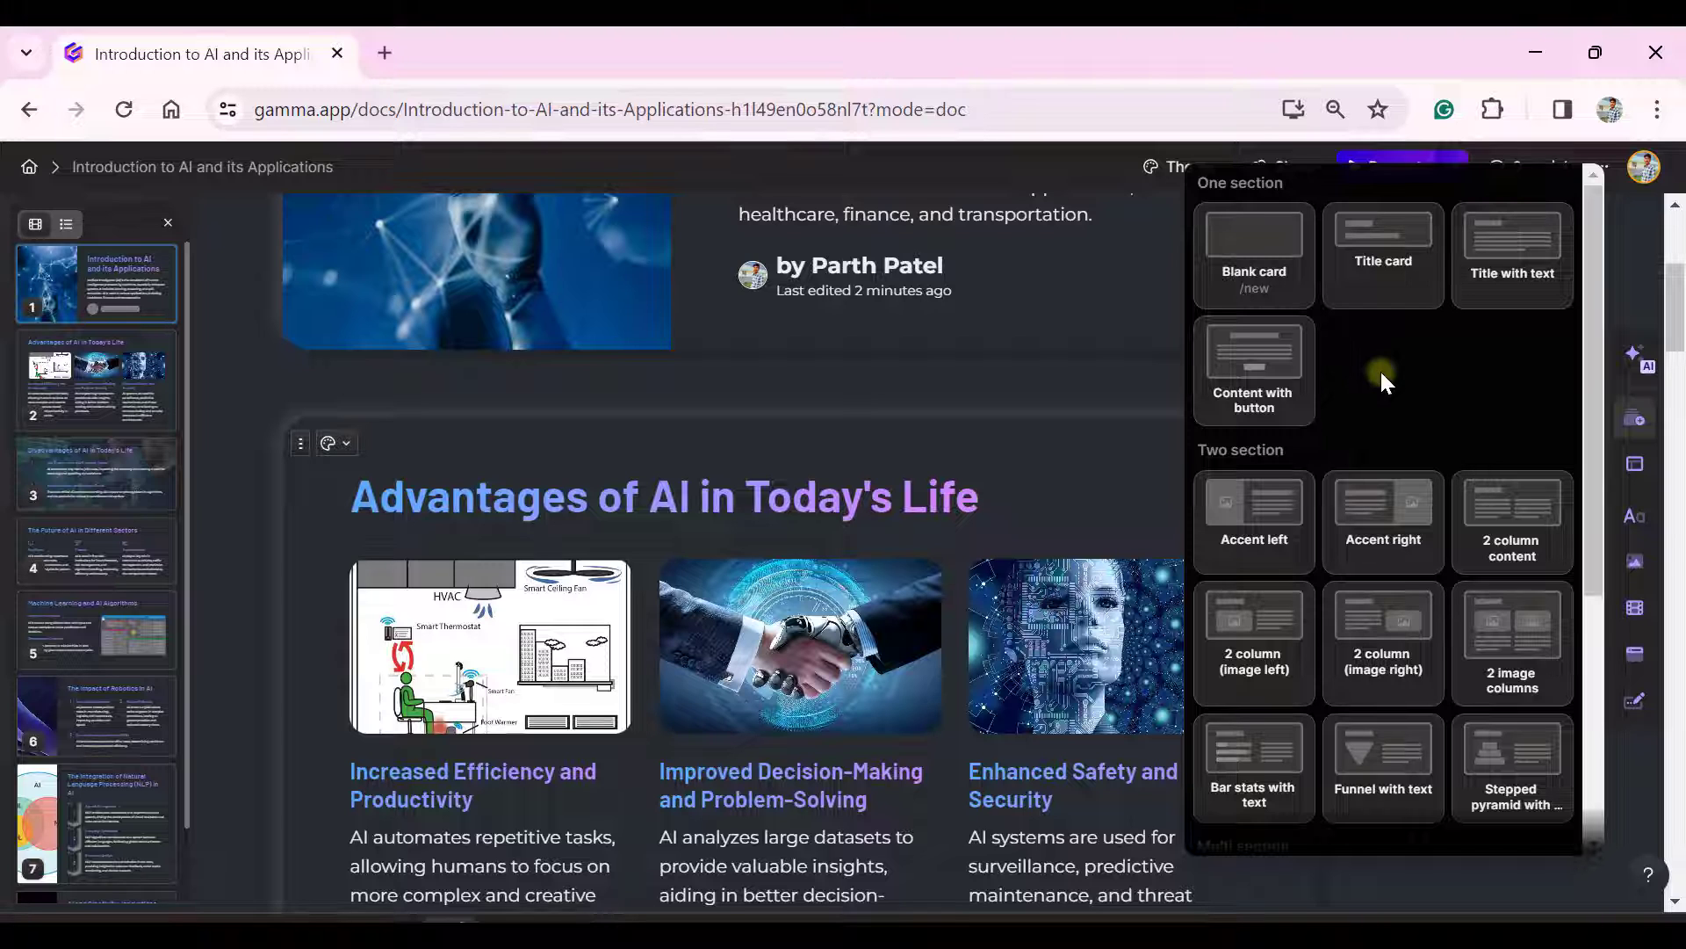
scroll(1368, 562, "down", 3)
scroll(1372, 571, "down", 2)
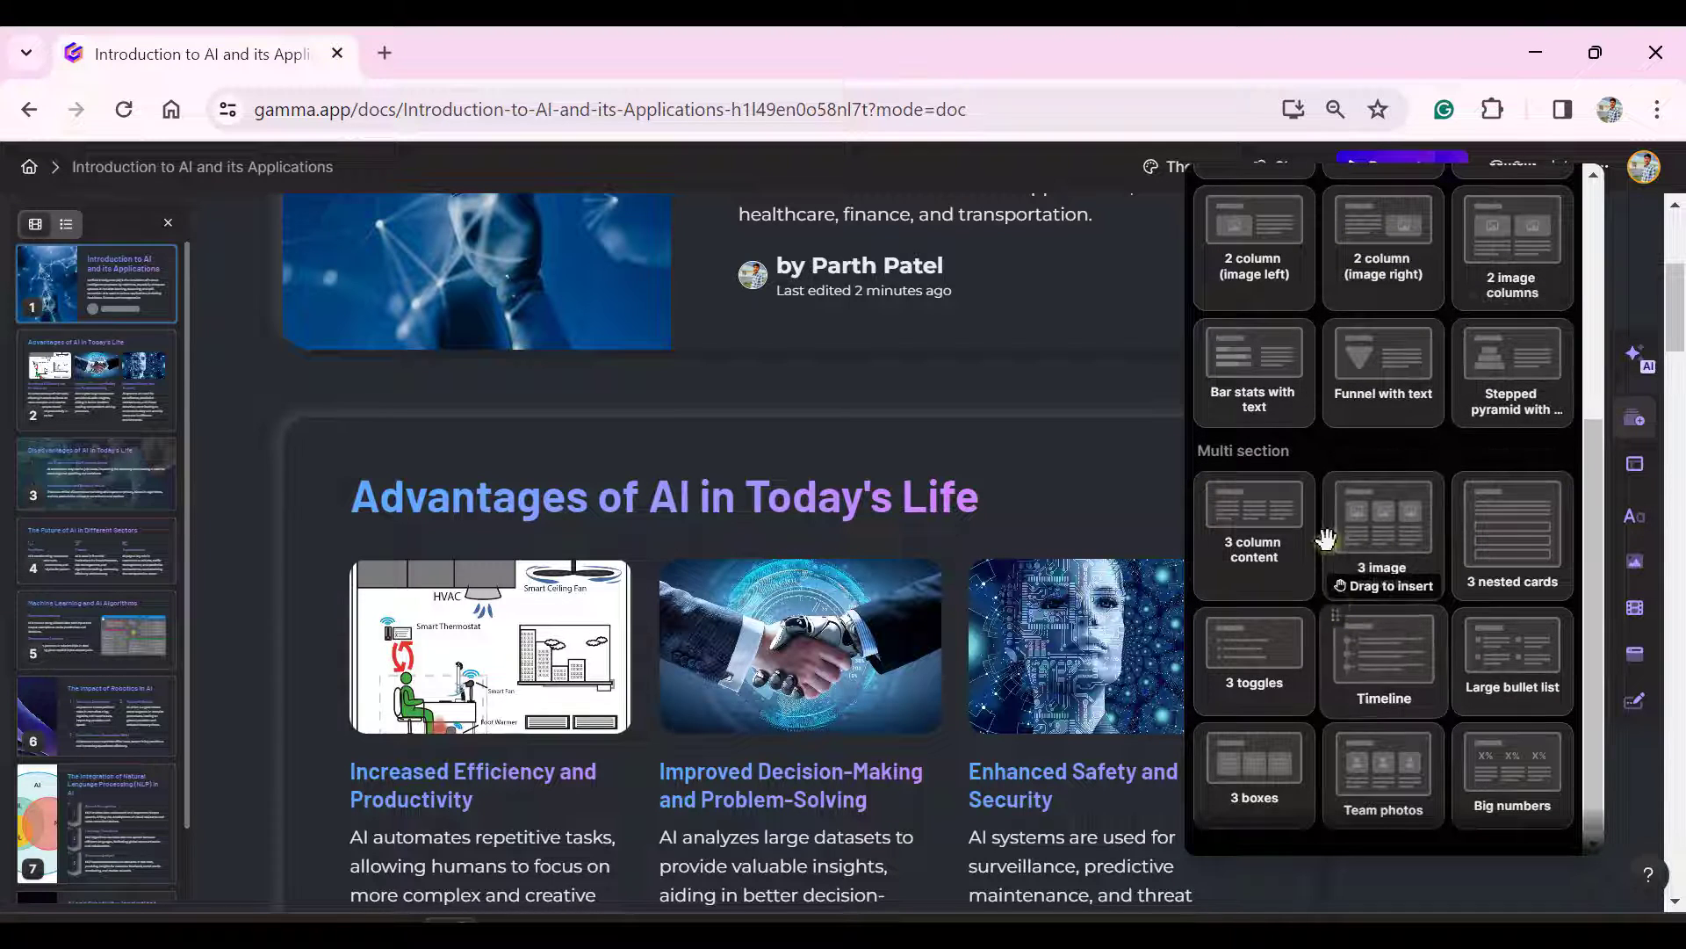
scroll(1405, 536, "up", 4)
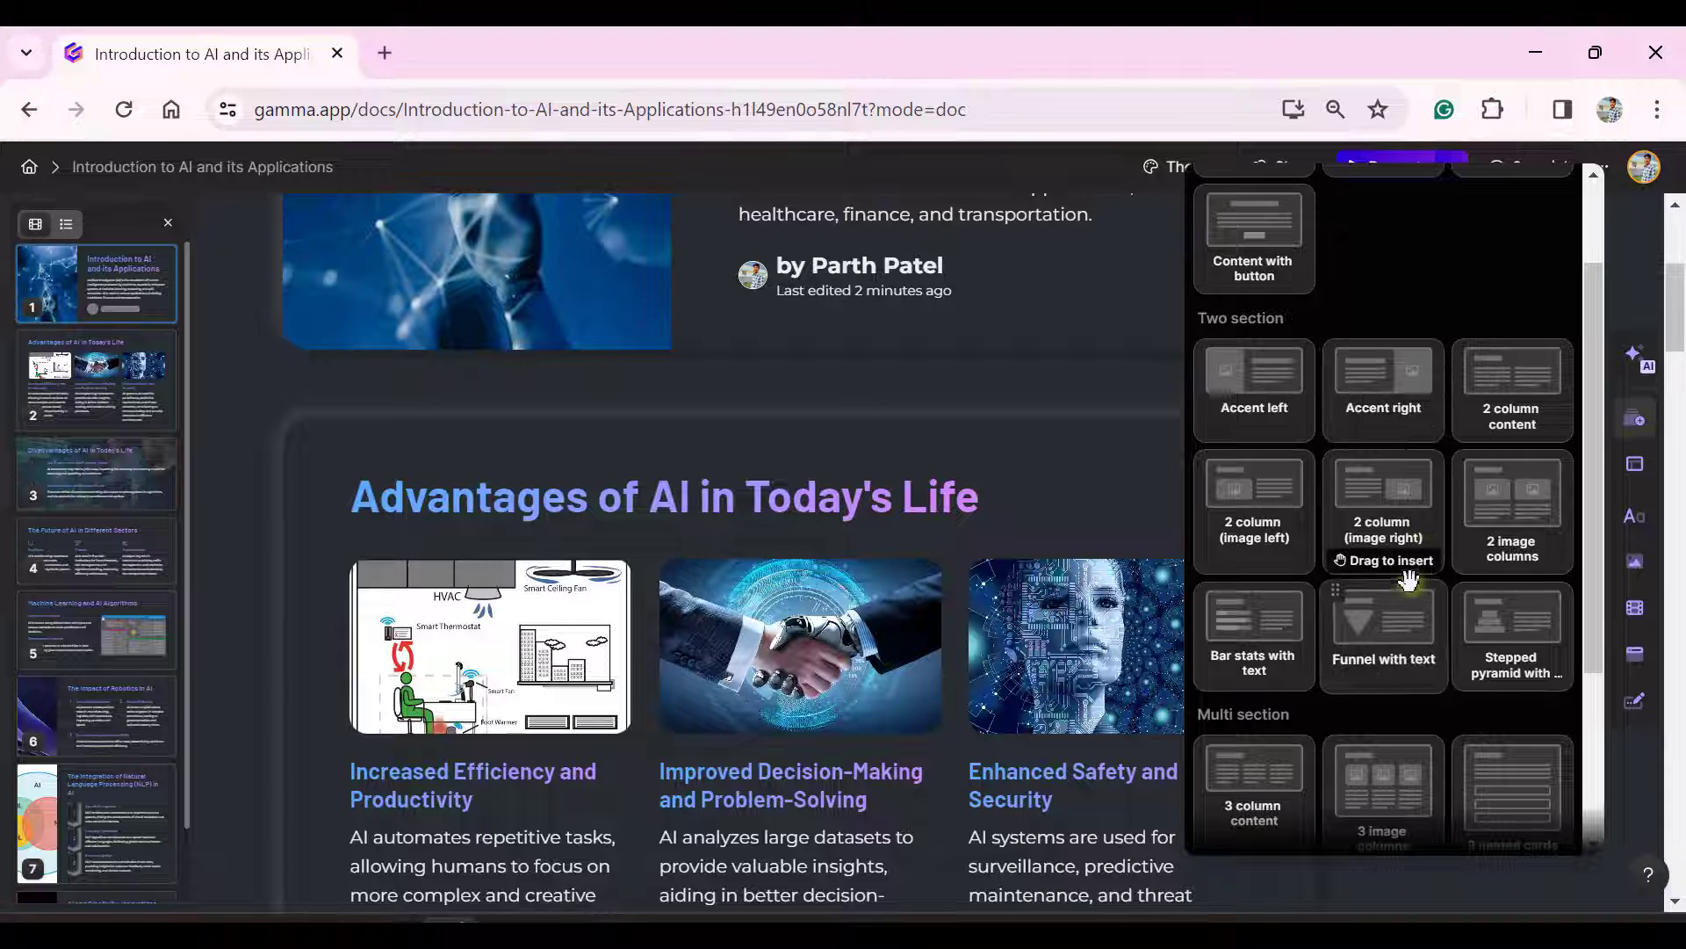
scroll(1398, 571, "down", 3)
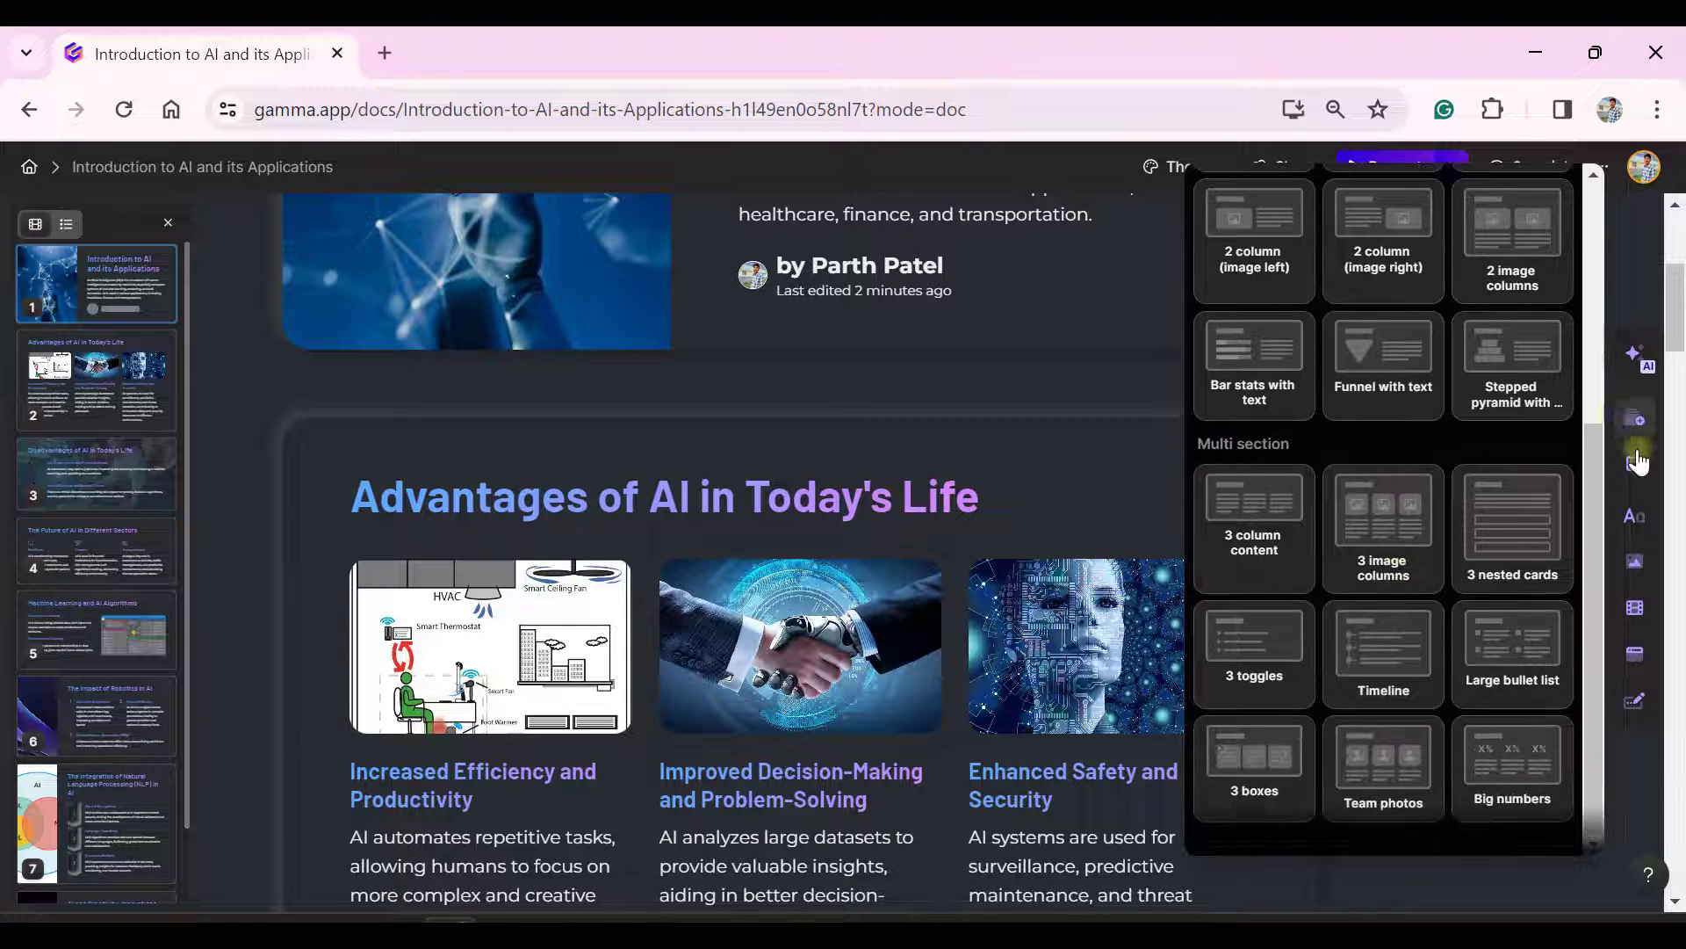
Step: Insert a blank circle stats layout beneath the "Advantages of AI in Today's Life" title and set its first circle to 90%
left_click(1633, 465)
left_click(1634, 470)
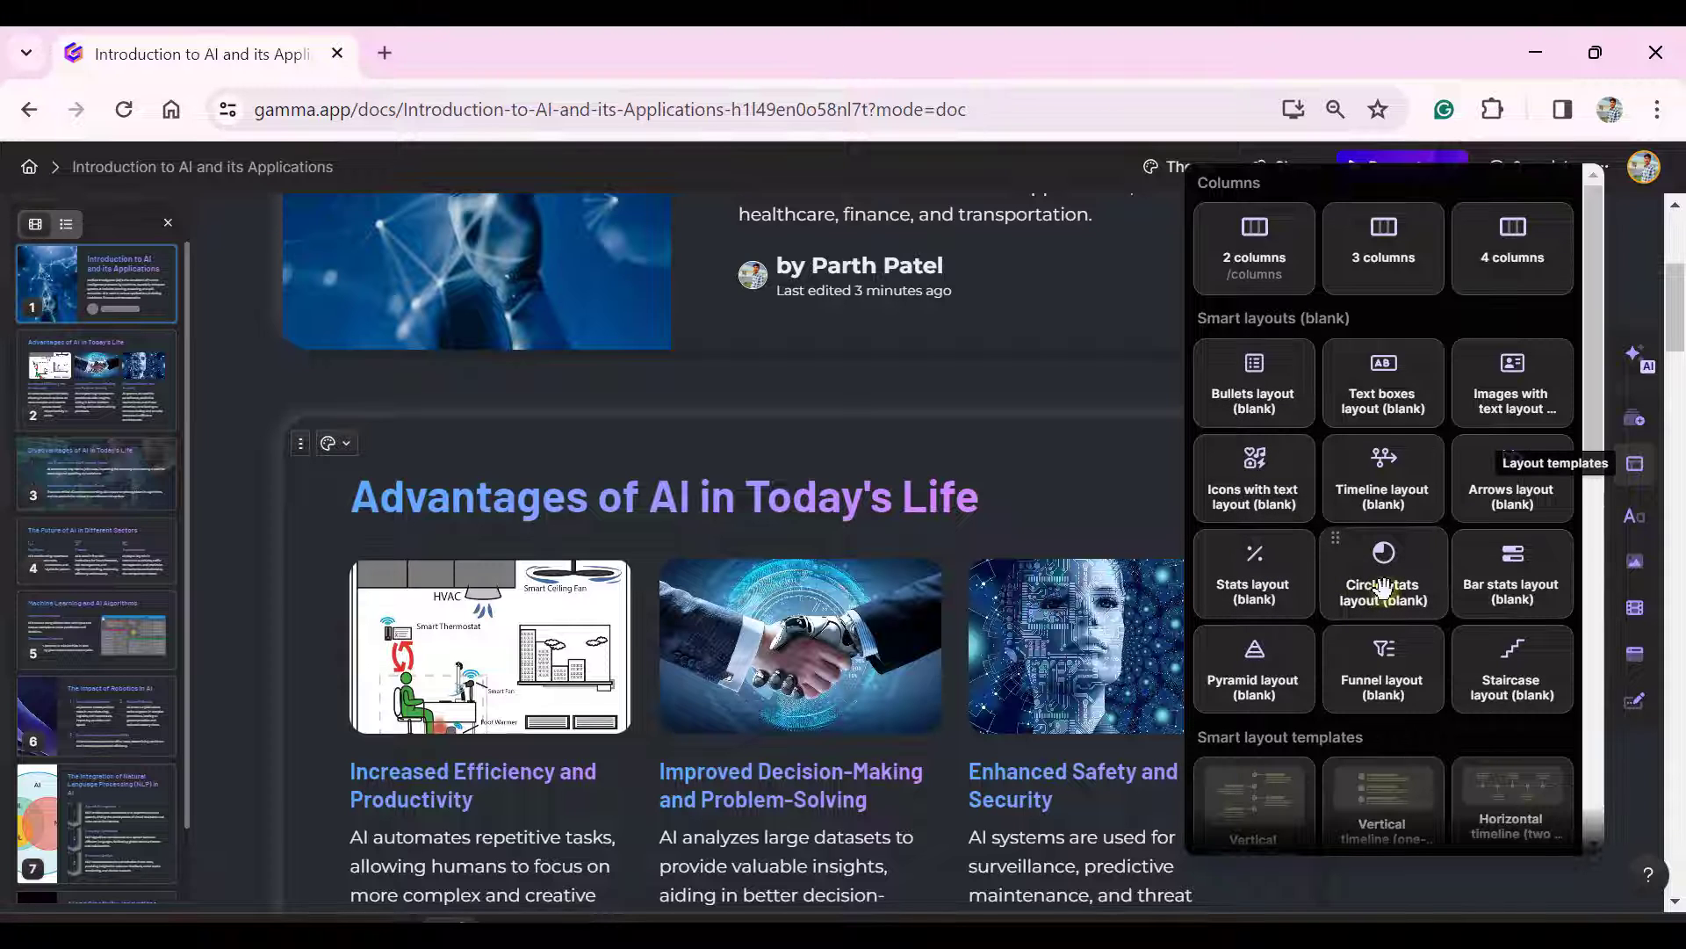
left_click_drag(1384, 586, 730, 518)
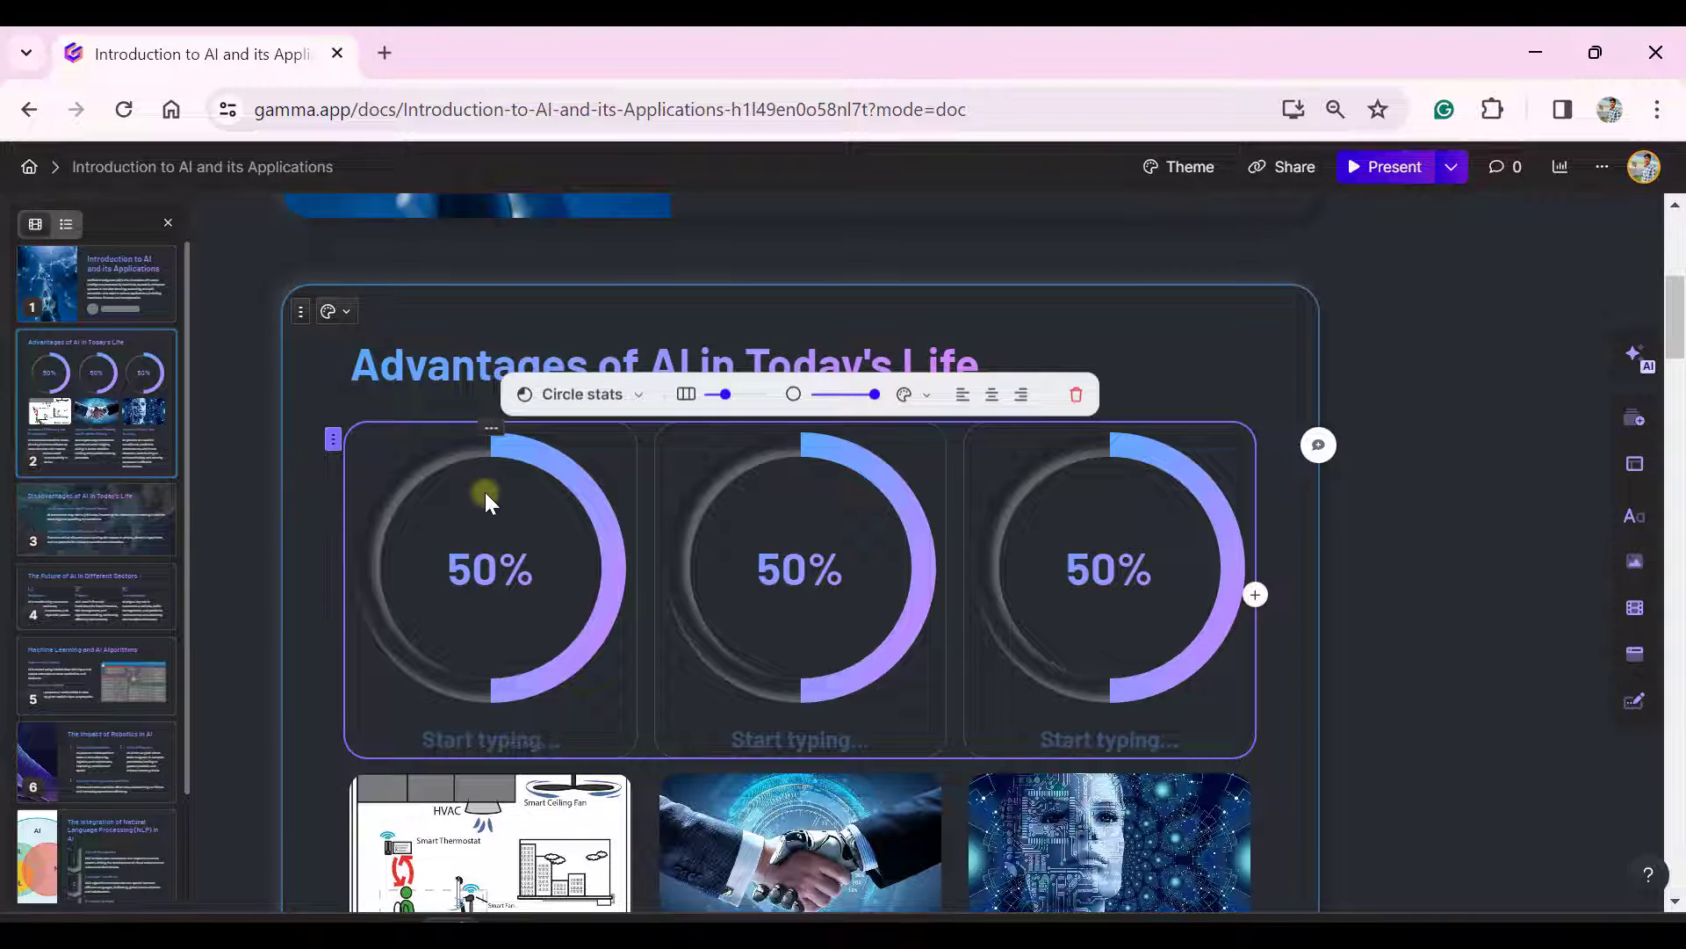
left_click(468, 562)
key("BackSpace")
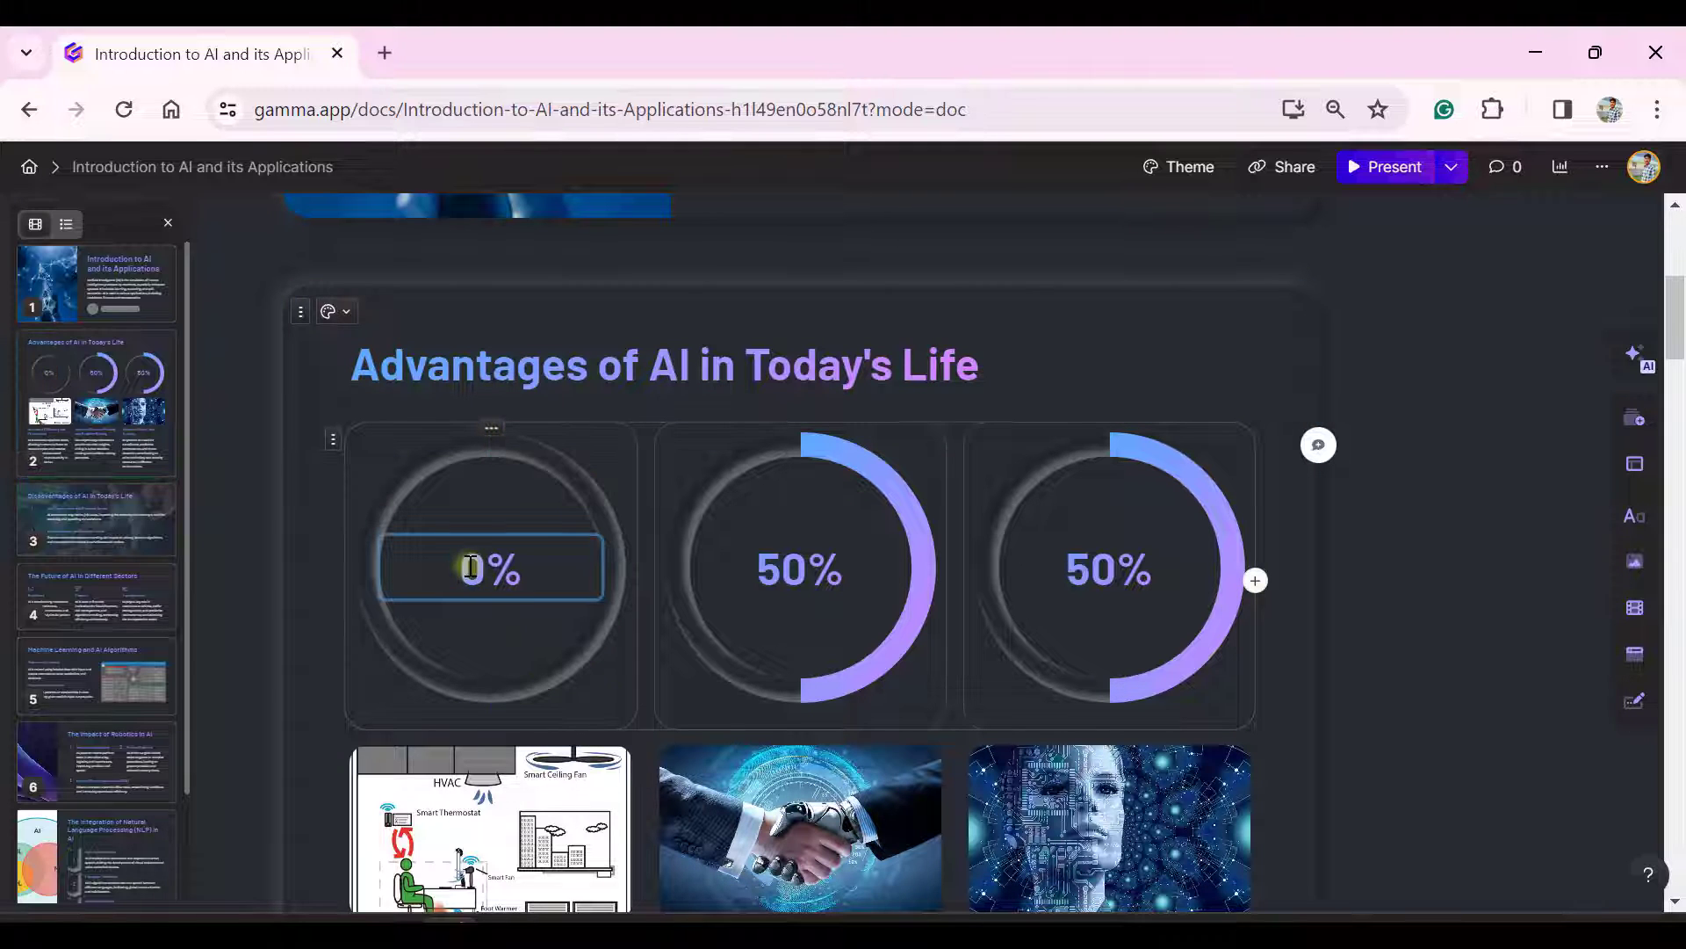
type("9")
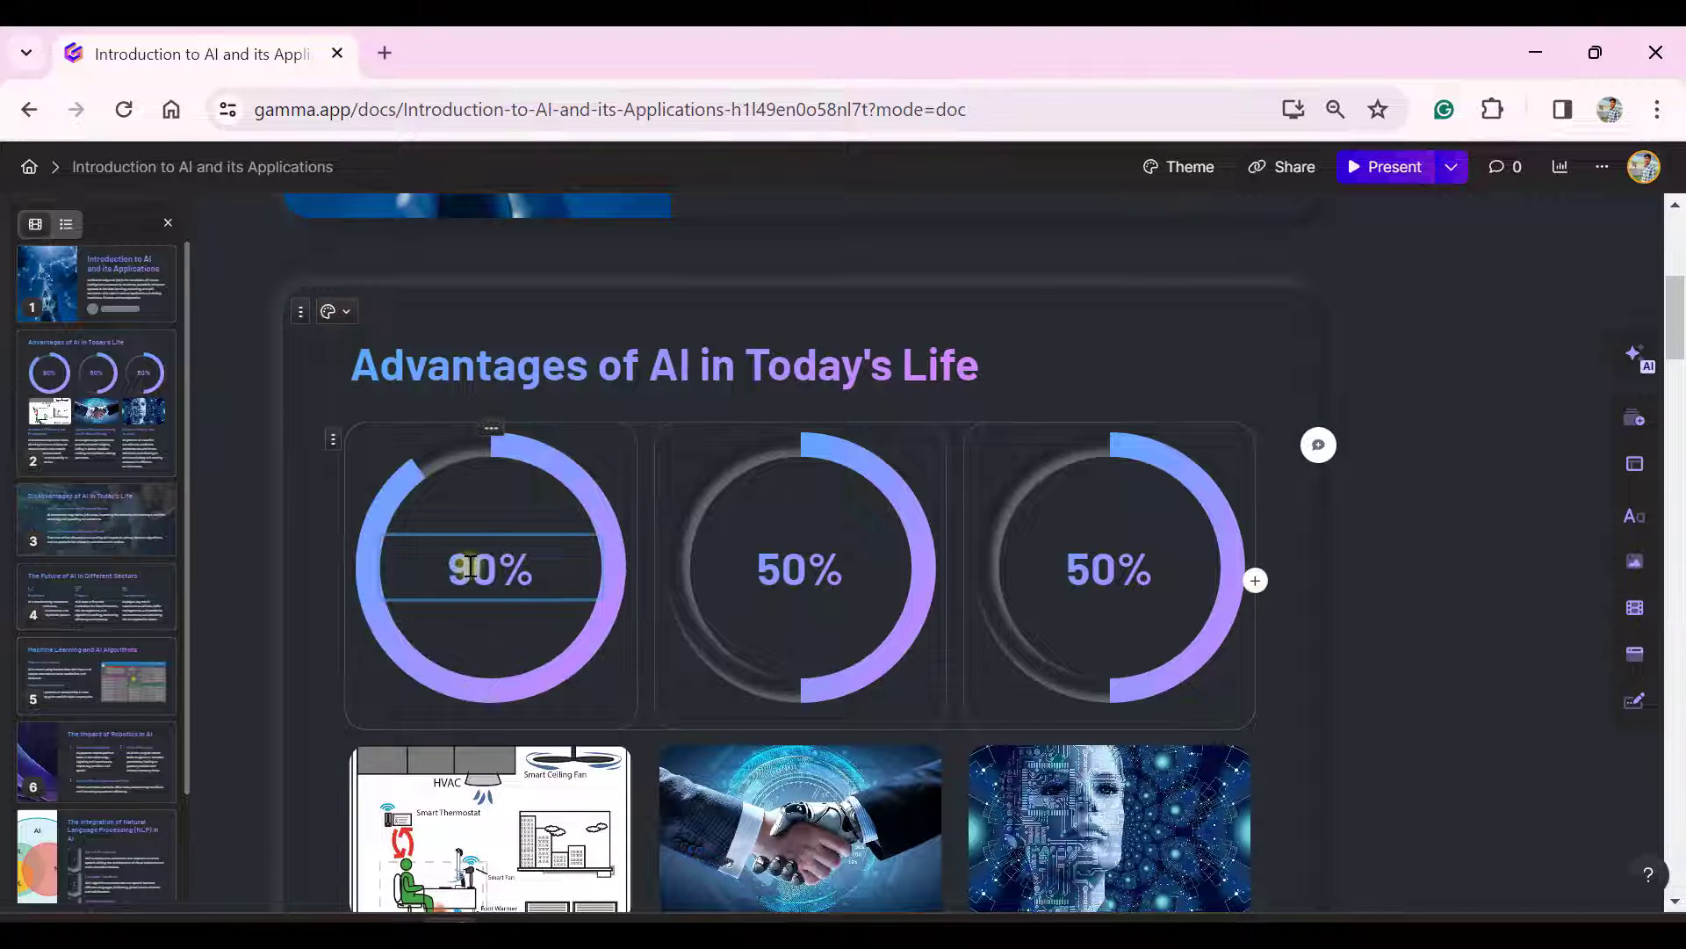